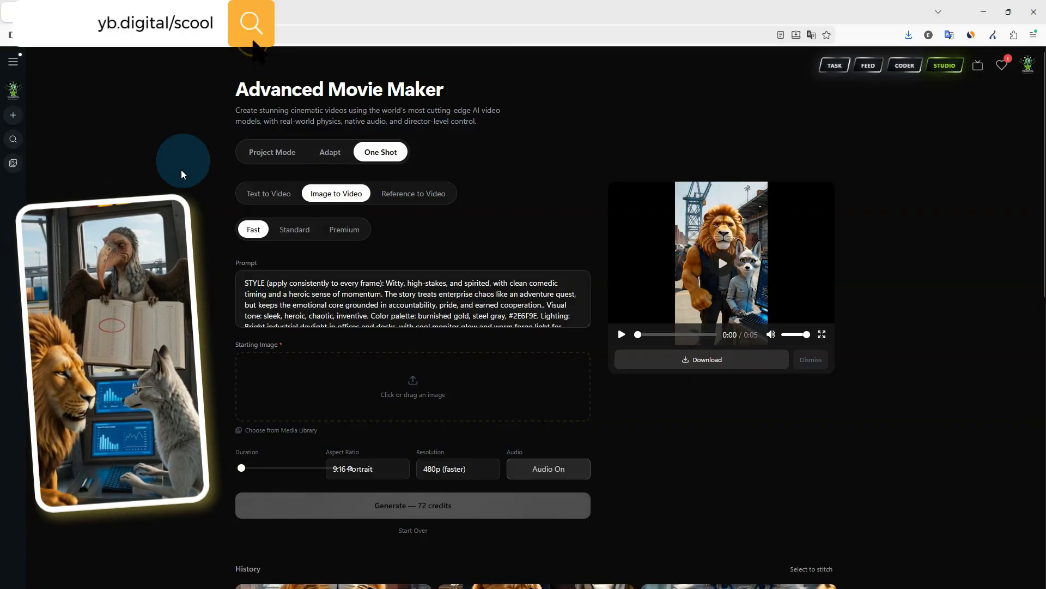
# Step: Switch the movie maker to Project Mode and open the project The Lion of Ledgerstone
pyautogui.moveTo(240, 103); pyautogui.dragTo(468, 90)
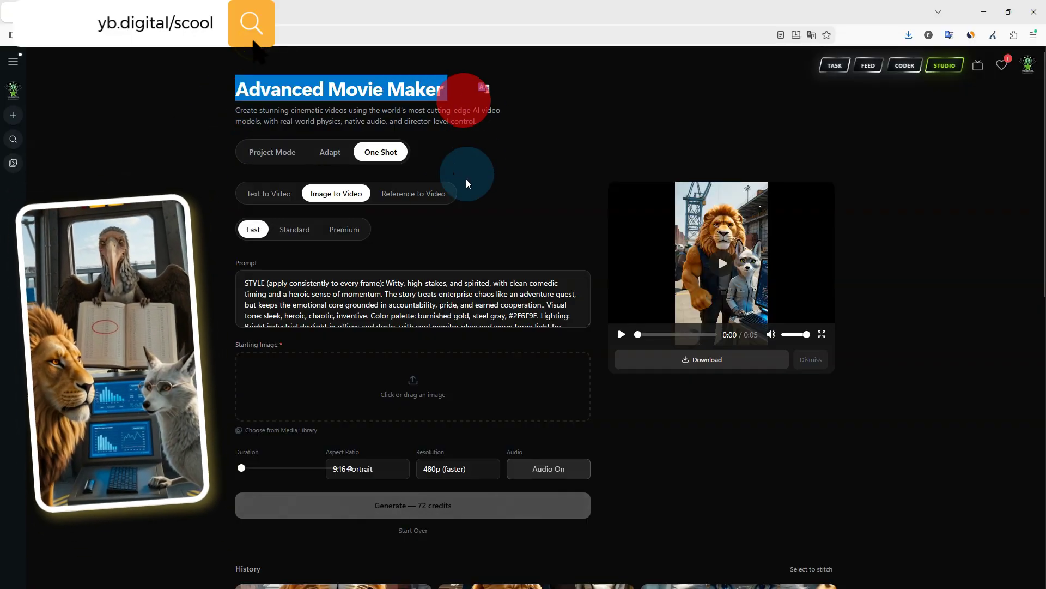
pyautogui.click(270, 152)
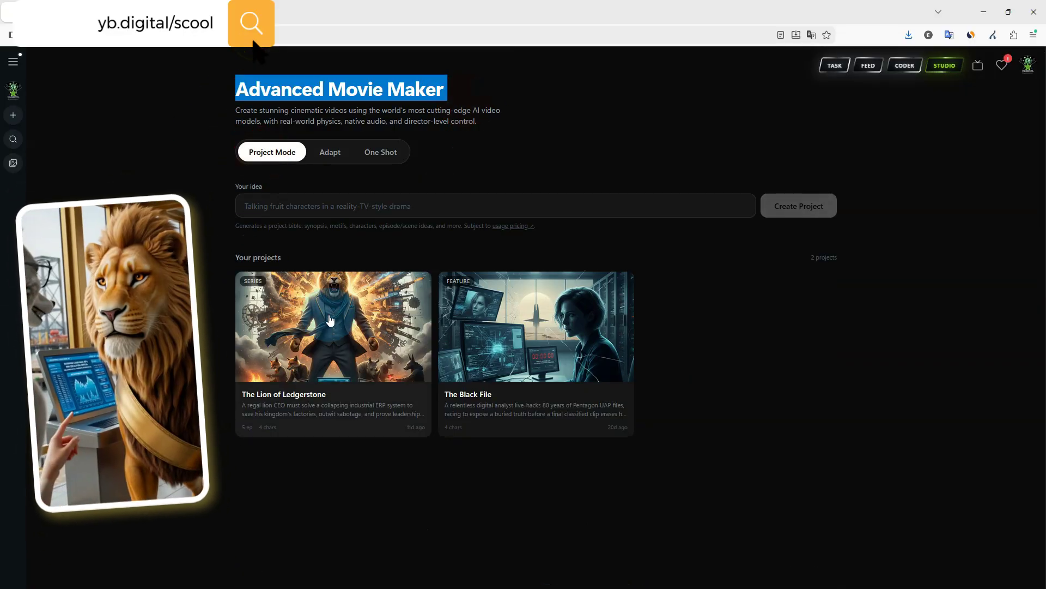
pyautogui.click(317, 342)
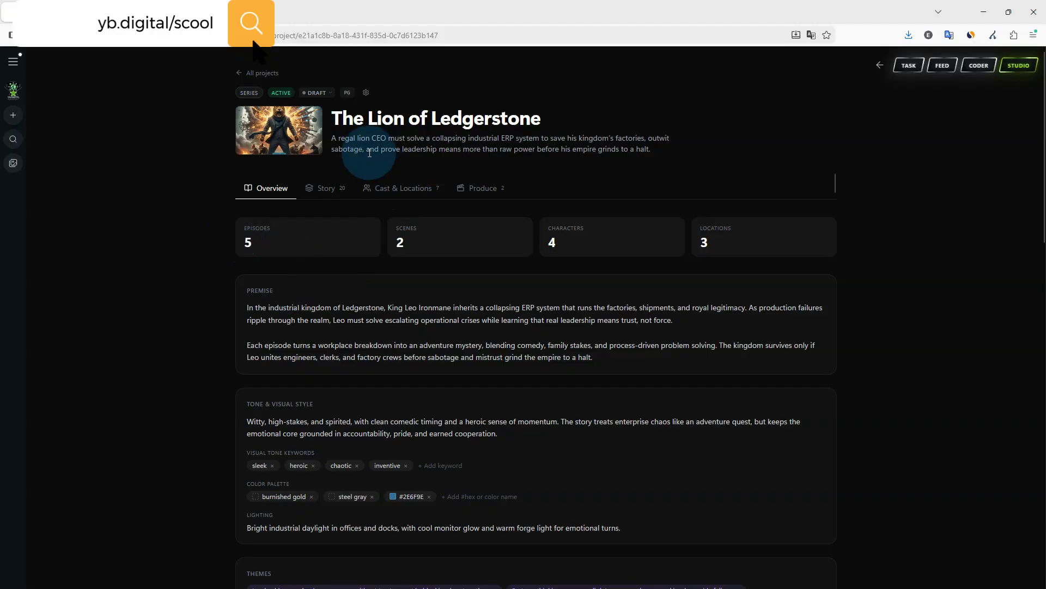
# Step: Review the project's logline and its episode, scene, character and location counts
pyautogui.click(352, 142)
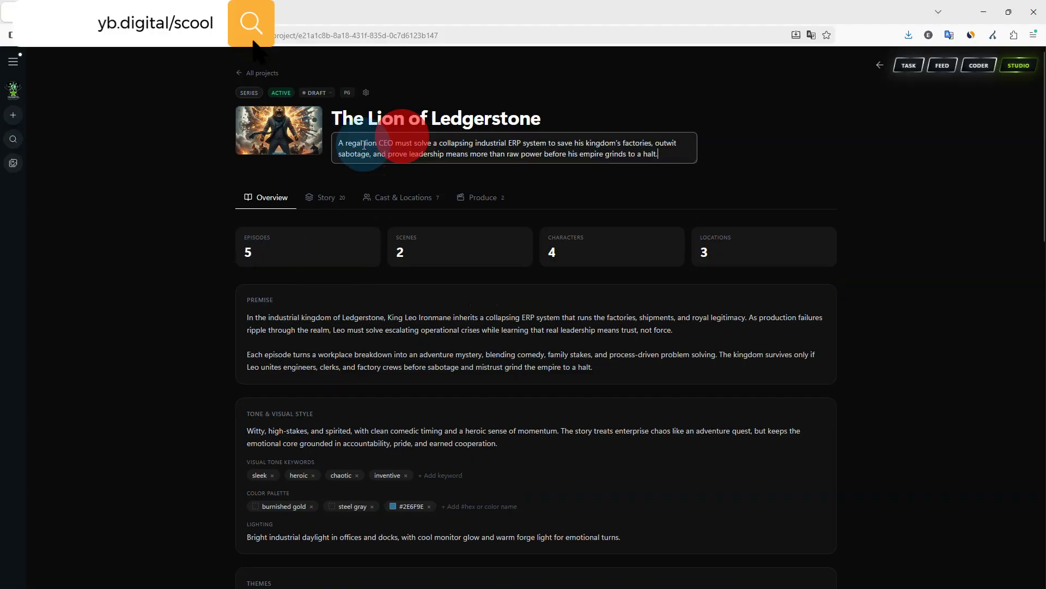
pyautogui.click(181, 208)
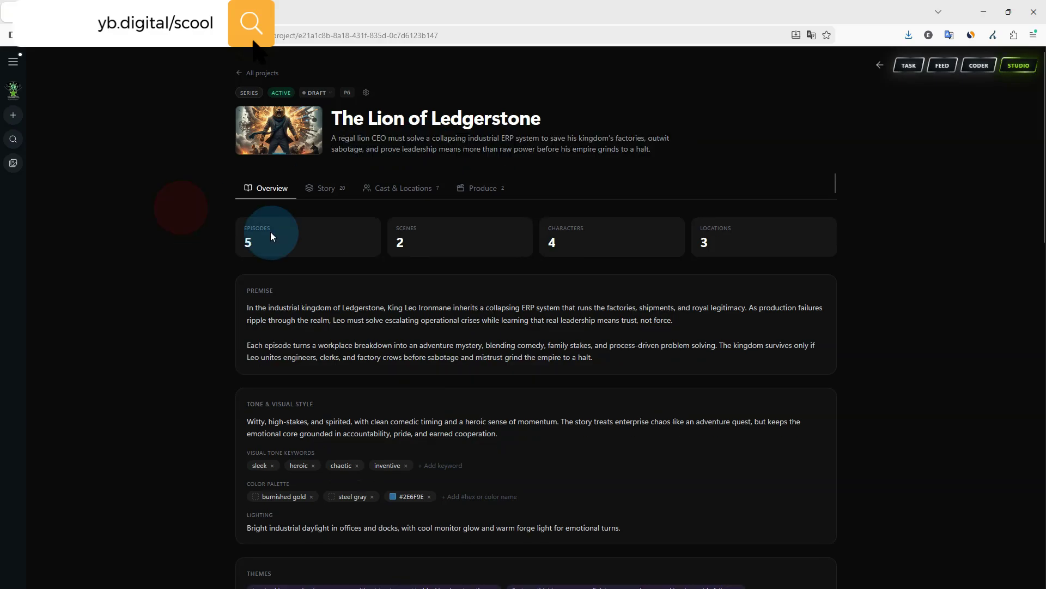
pyautogui.tripleClick(284, 245)
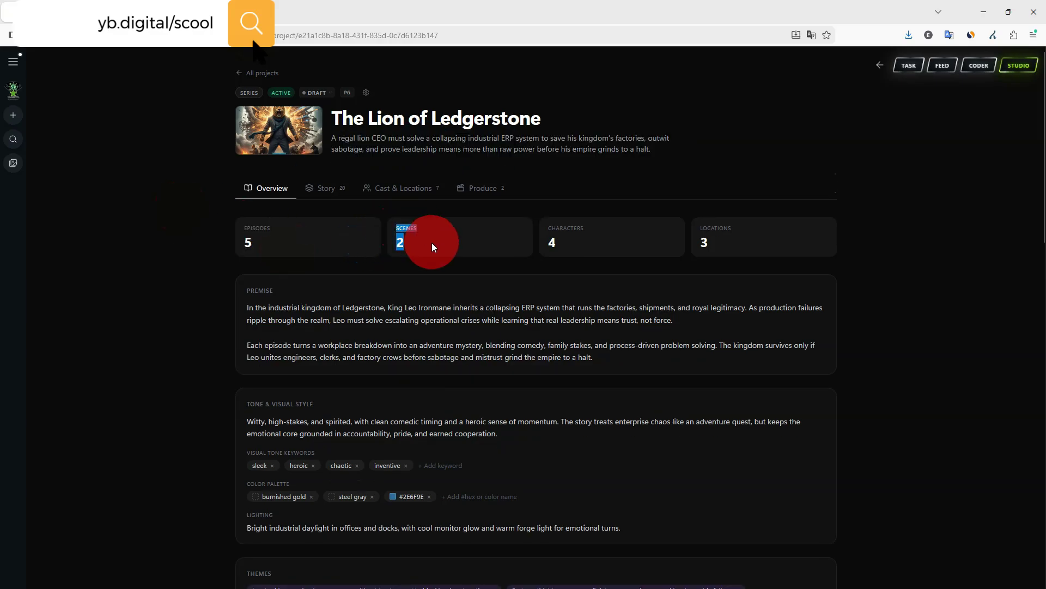
pyautogui.tripleClick(605, 248)
pyautogui.tripleClick(778, 261)
pyautogui.click(187, 280)
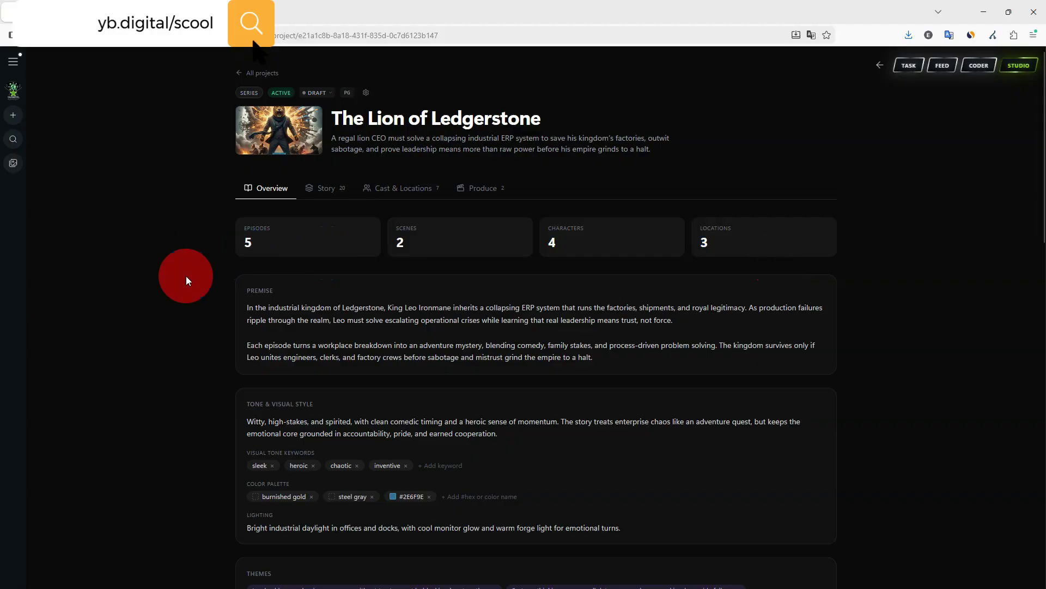
pyautogui.scroll(-4, 183, 274)
pyautogui.scroll(3, 166, 240)
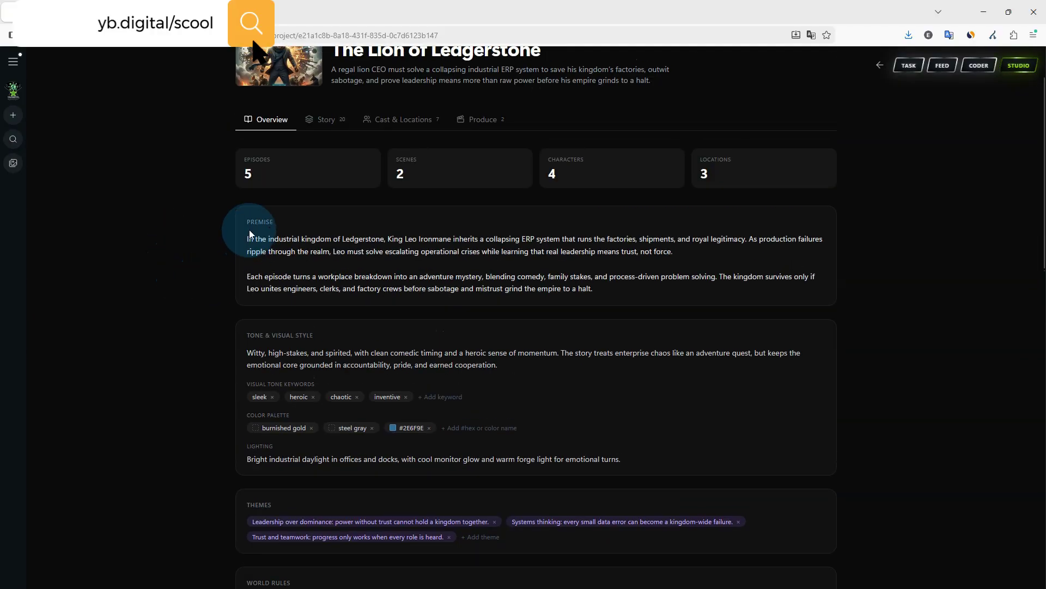
# Step: Read the project's premise, tone and visual style, tone keywords, color palette and lighting notes
pyautogui.moveTo(246, 221); pyautogui.dragTo(629, 297)
pyautogui.scroll(-3, 253, 280)
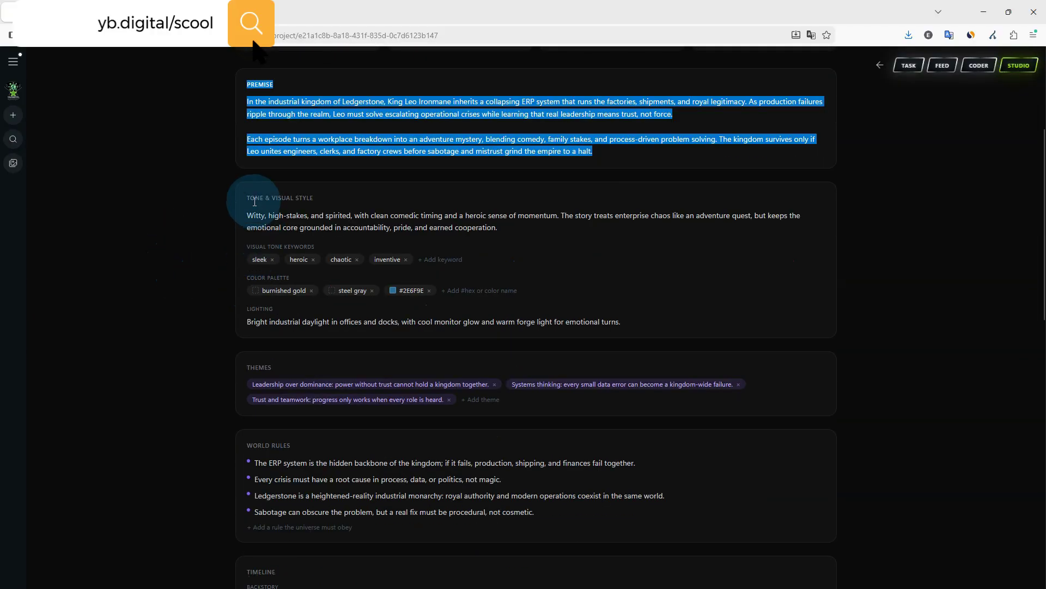
pyautogui.moveTo(248, 194); pyautogui.dragTo(581, 241)
pyautogui.click(581, 238)
pyautogui.moveTo(250, 252); pyautogui.dragTo(517, 261)
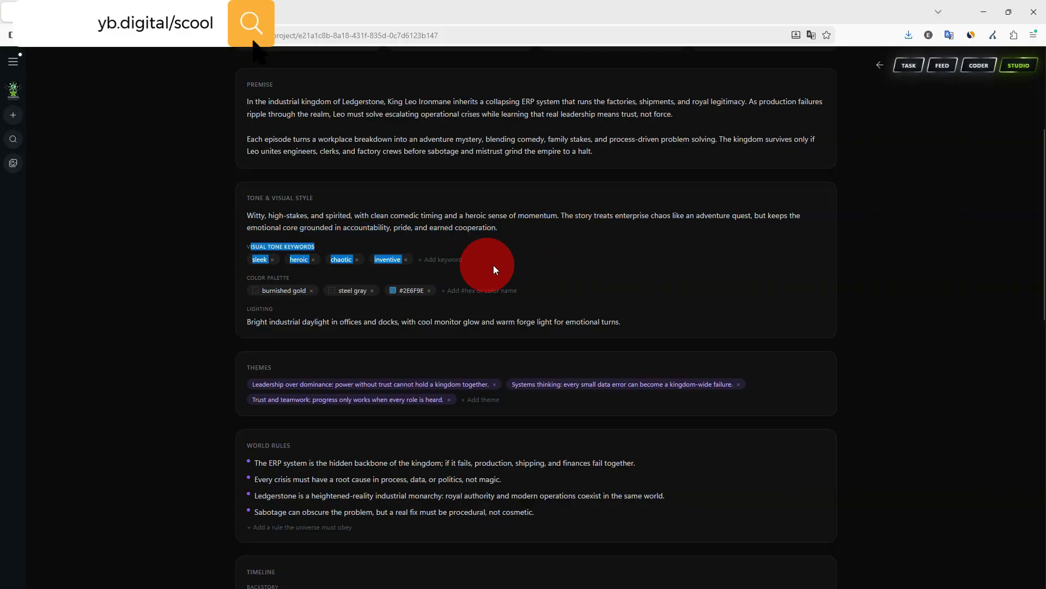
pyautogui.click(222, 262)
pyautogui.moveTo(250, 273); pyautogui.dragTo(490, 292)
pyautogui.moveTo(234, 298); pyautogui.dragTo(576, 326)
pyautogui.scroll(-3, 180, 290)
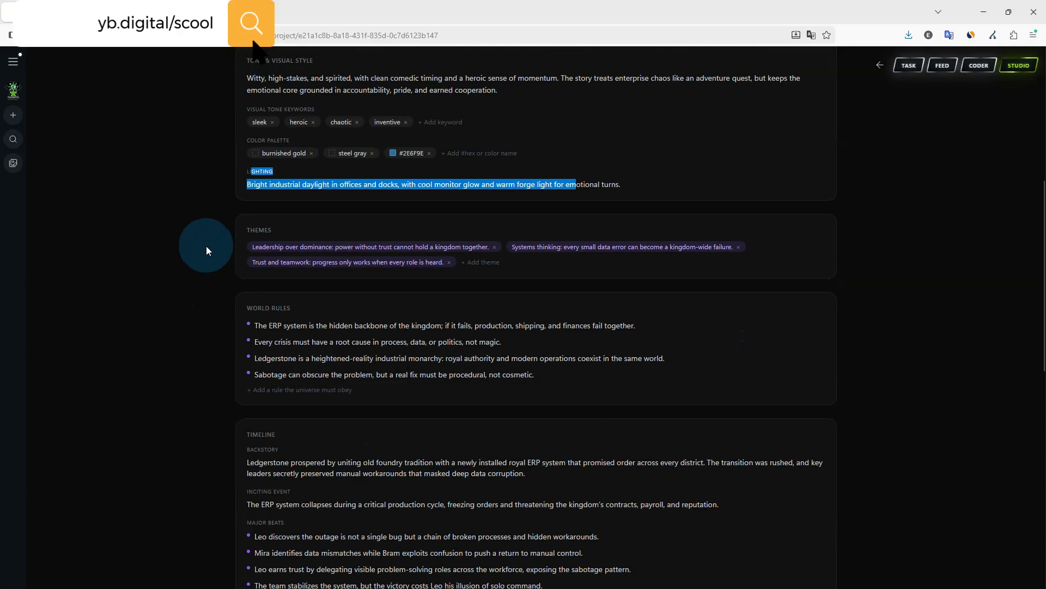
# Step: Read the project's themes, world rules, timeline, style guide and episode ideas
pyautogui.moveTo(246, 230); pyautogui.dragTo(584, 250)
pyautogui.moveTo(257, 308); pyautogui.dragTo(260, 332)
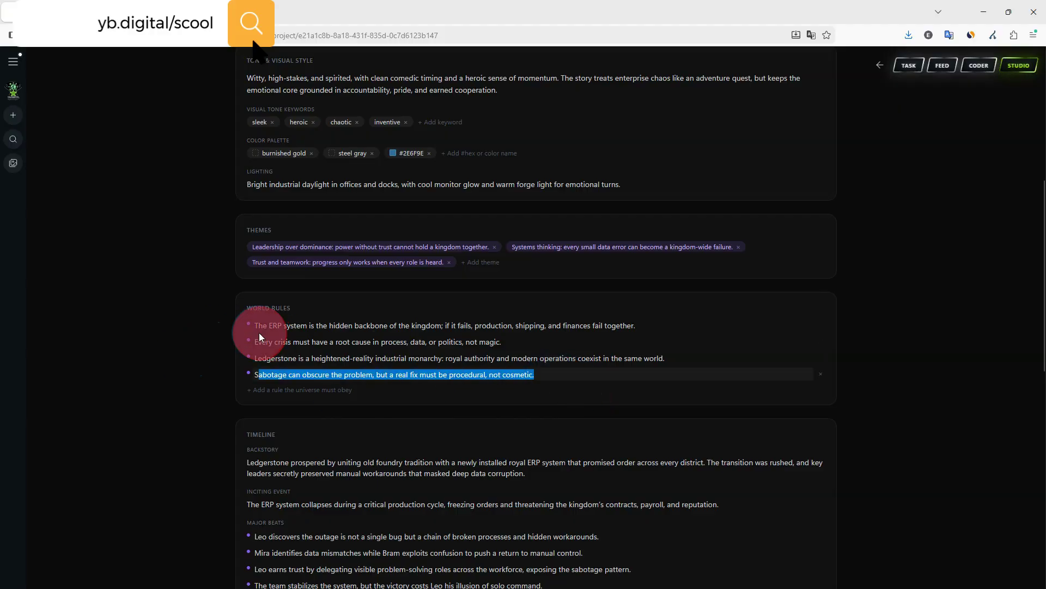
pyautogui.scroll(-3, 236, 327)
pyautogui.click(261, 257)
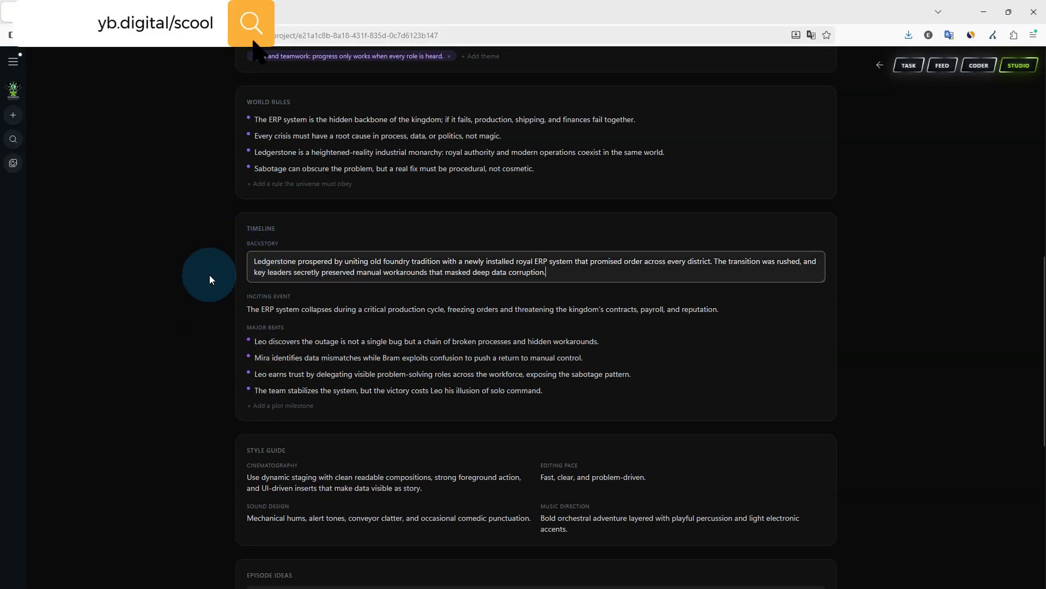
pyautogui.scroll(-3, 212, 272)
pyautogui.moveTo(260, 268); pyautogui.dragTo(475, 298)
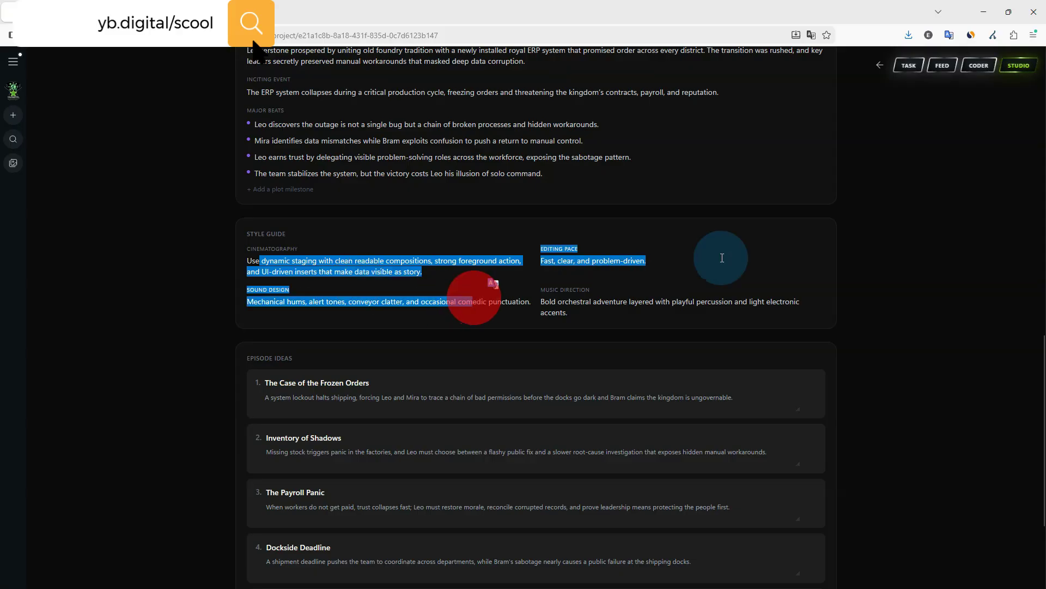
pyautogui.click(722, 257)
pyautogui.click(161, 268)
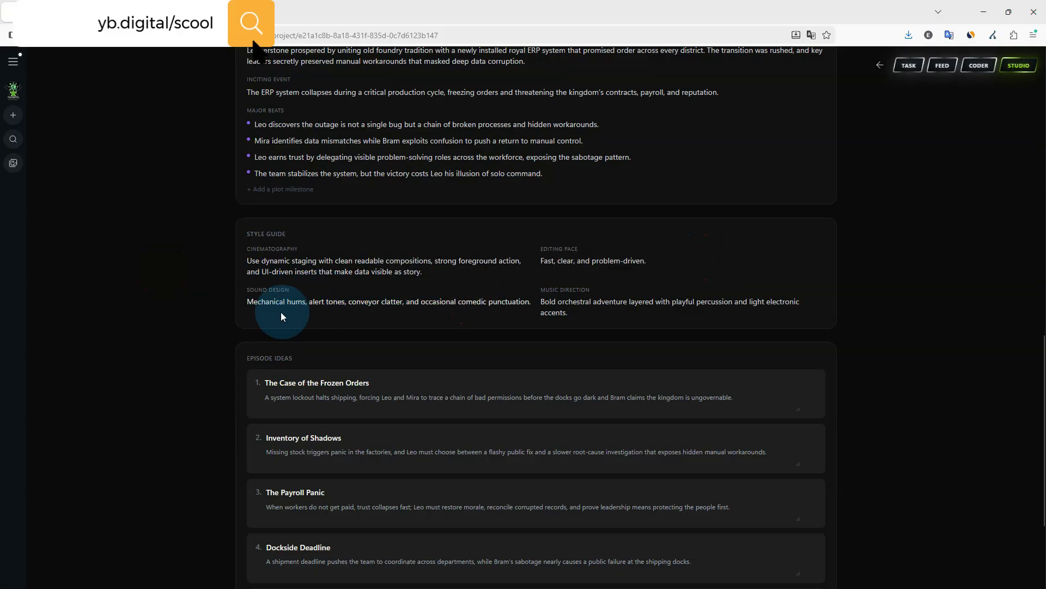
pyautogui.moveTo(242, 302); pyautogui.dragTo(623, 323)
pyautogui.click(156, 310)
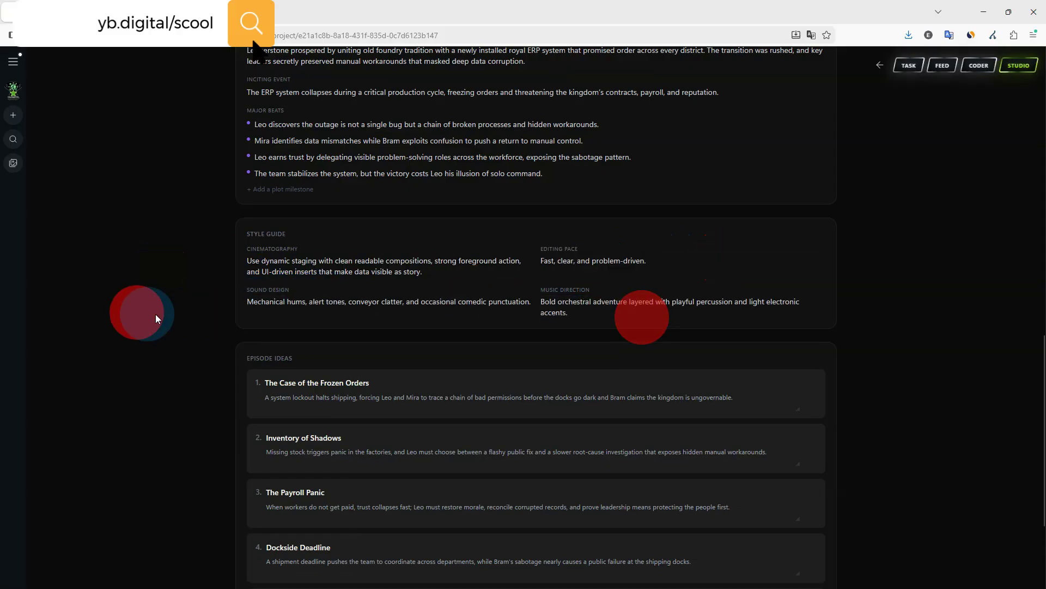
pyautogui.scroll(-3, 236, 241)
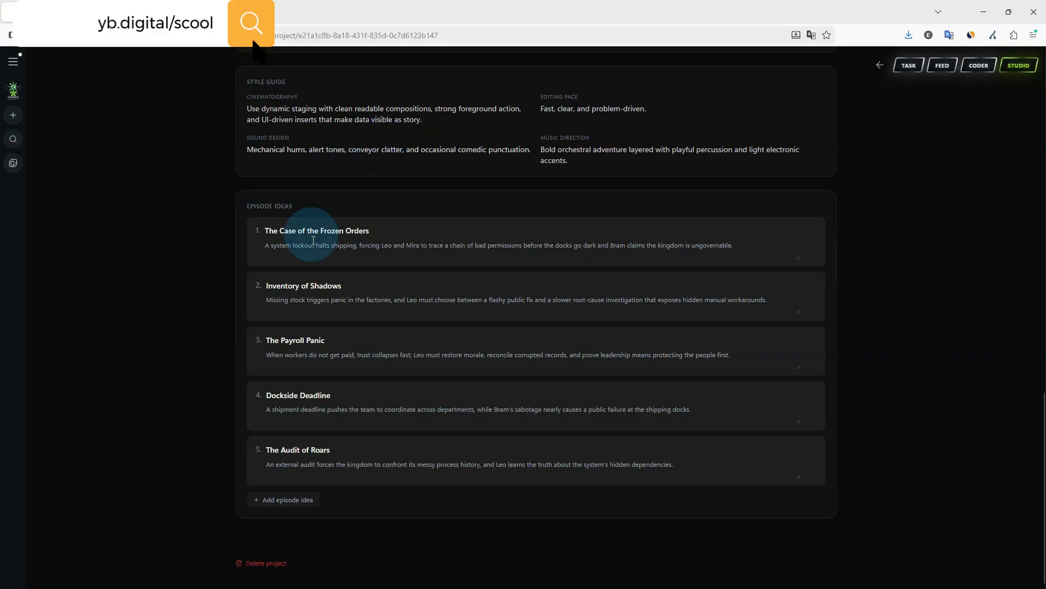
pyautogui.scroll(15, 212, 261)
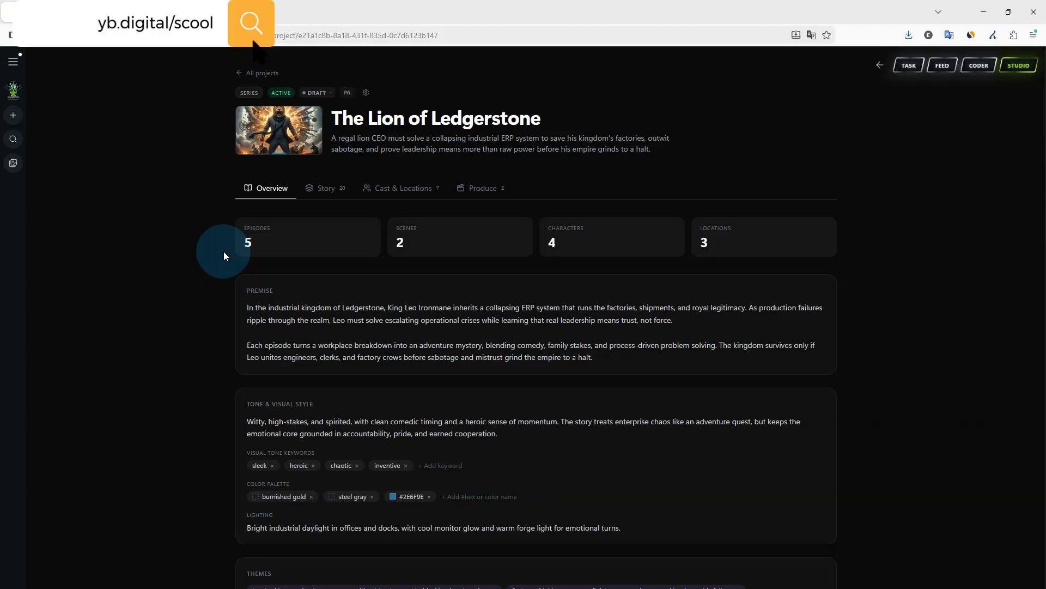
# Step: Browse the Studio home page and SuperCool Watch, and return to The Lion of Ledgerstone project
pyautogui.click(1024, 69)
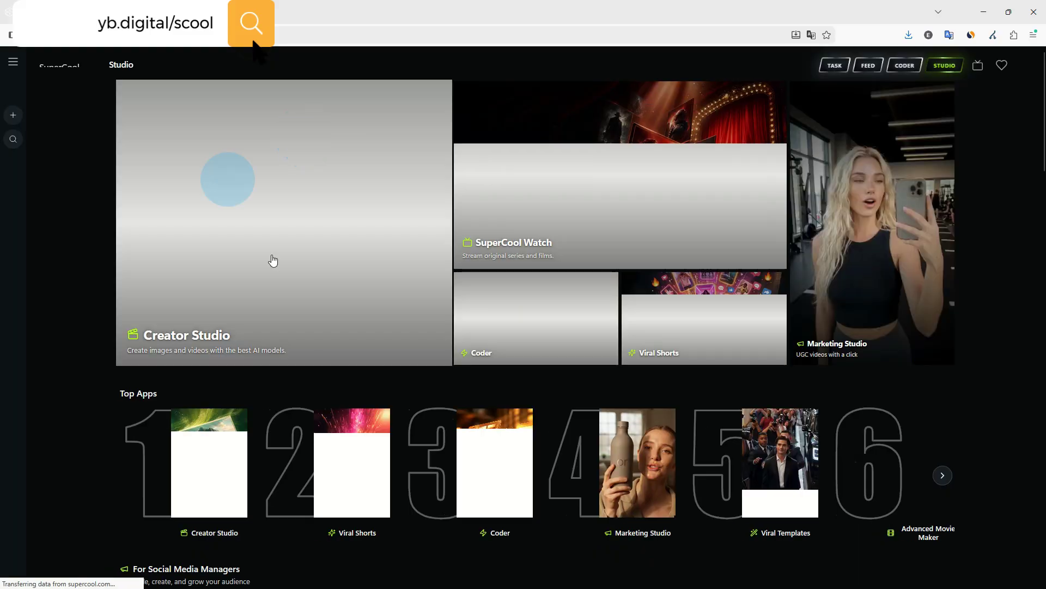
pyautogui.scroll(-6, 381, 245)
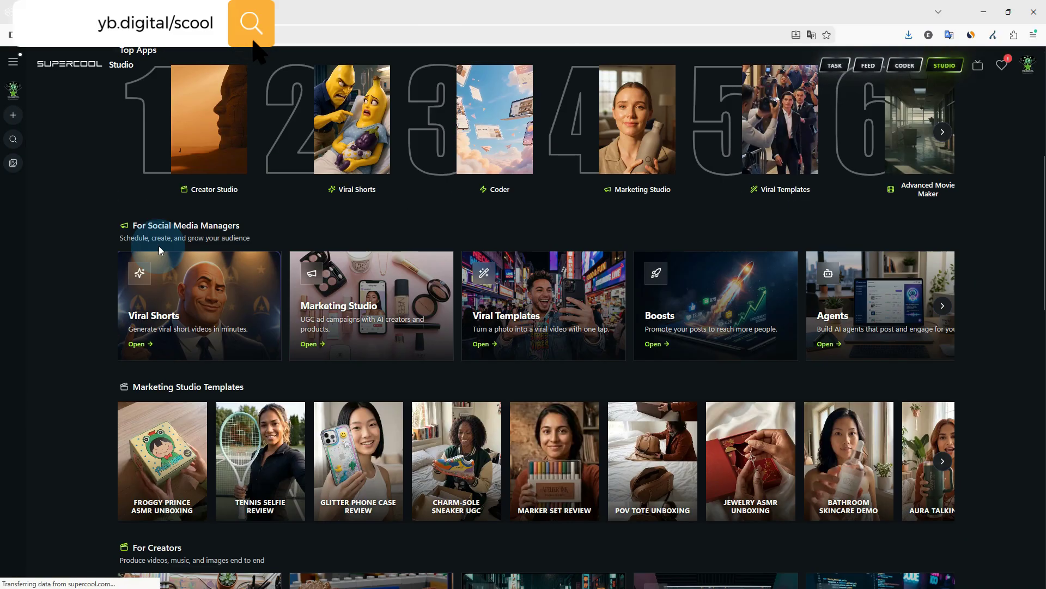
pyautogui.scroll(-8, 391, 285)
pyautogui.scroll(14, 252, 187)
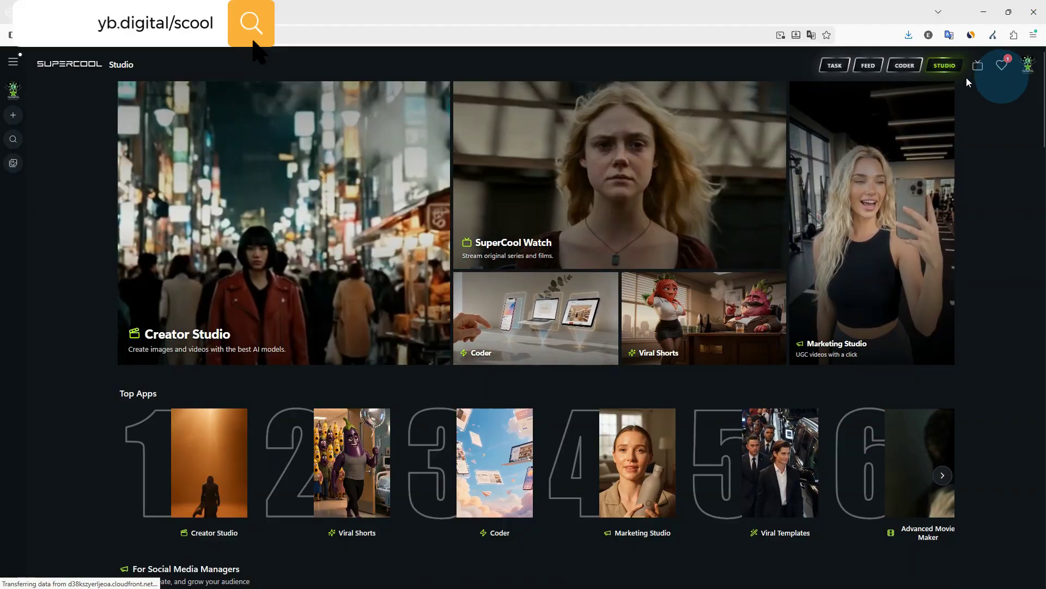
pyautogui.click(977, 68)
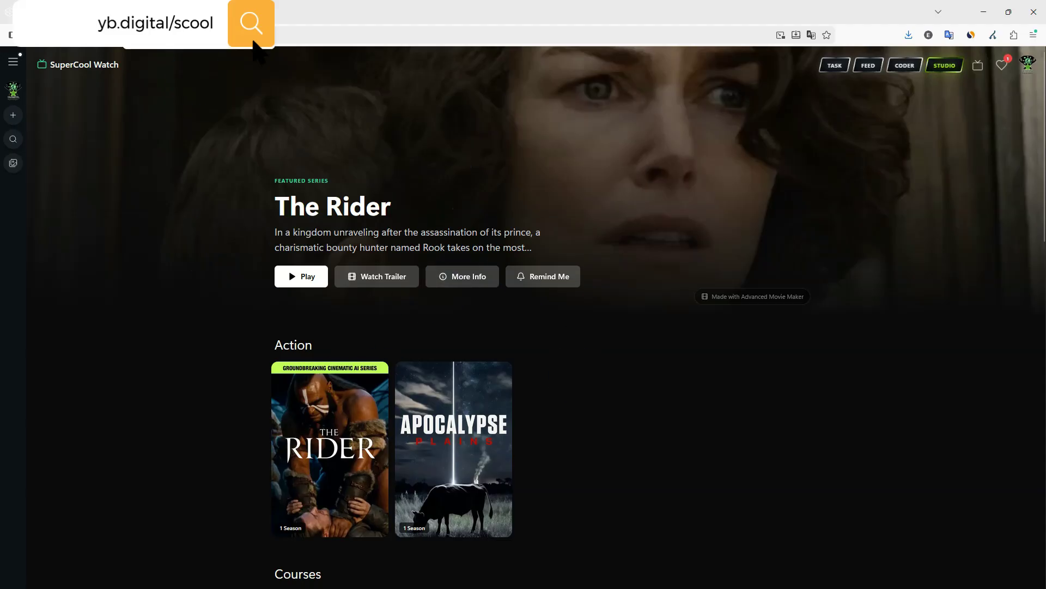
pyautogui.click(238, 12)
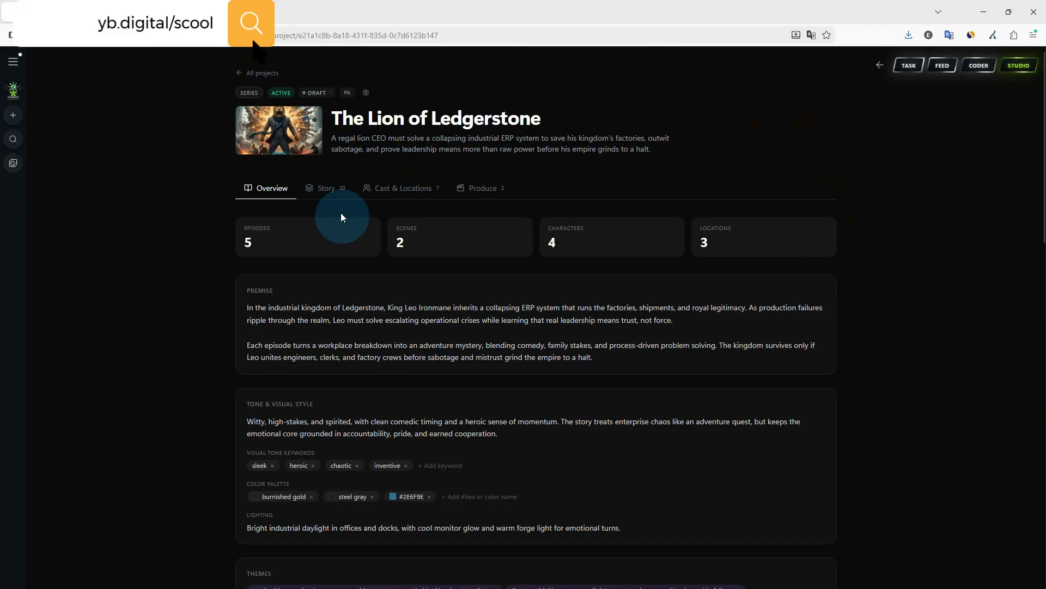
# Step: Open the scene INT. DOCKSIDE CONTROL KIOSK — MIDDAY from the project's story outline
pyautogui.click(325, 191)
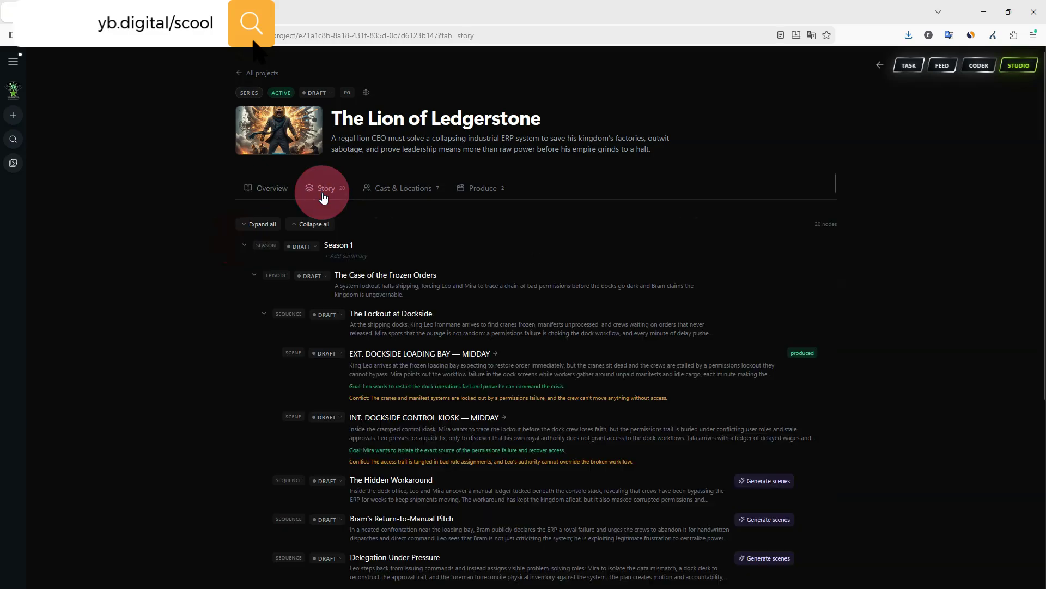
pyautogui.scroll(-2, 490, 245)
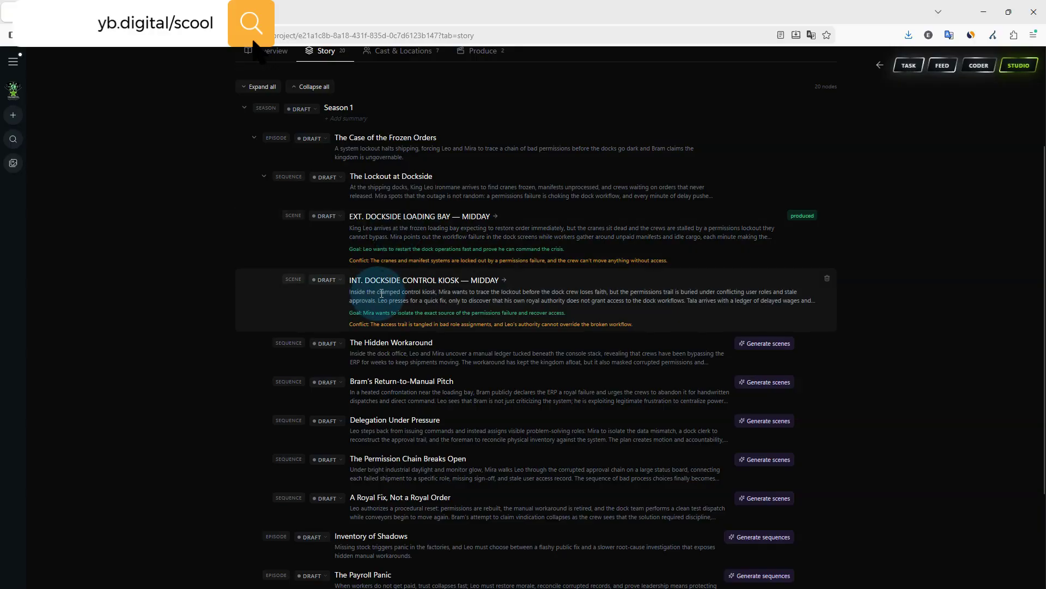
pyautogui.click(436, 294)
pyautogui.click(427, 276)
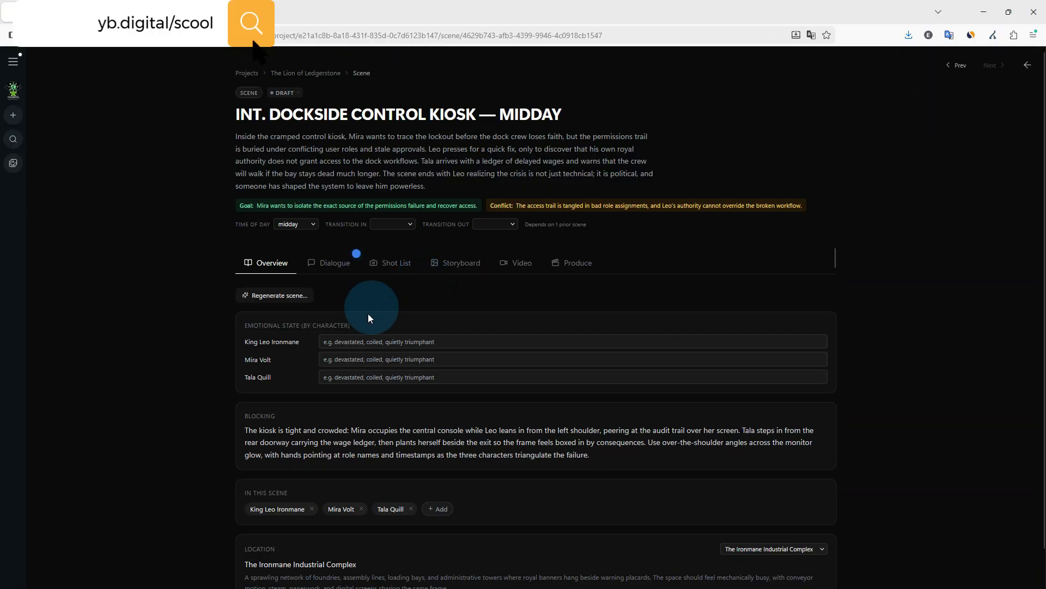
# Step: Examine the scene's emotional states by character, blocking, characters in the scene and location
pyautogui.scroll(-1, 256, 335)
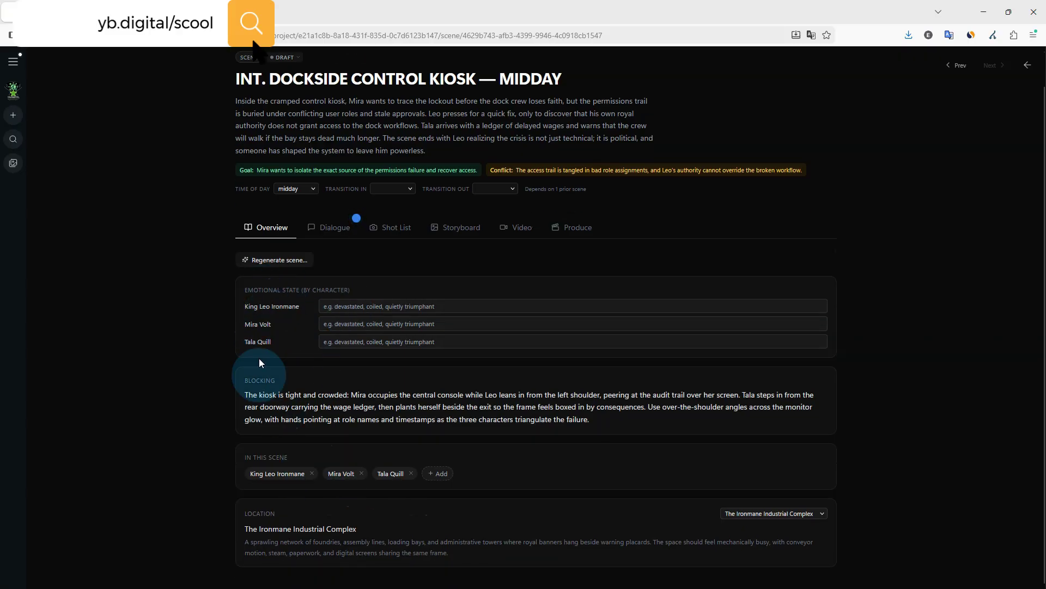
pyautogui.moveTo(254, 290); pyautogui.dragTo(319, 283)
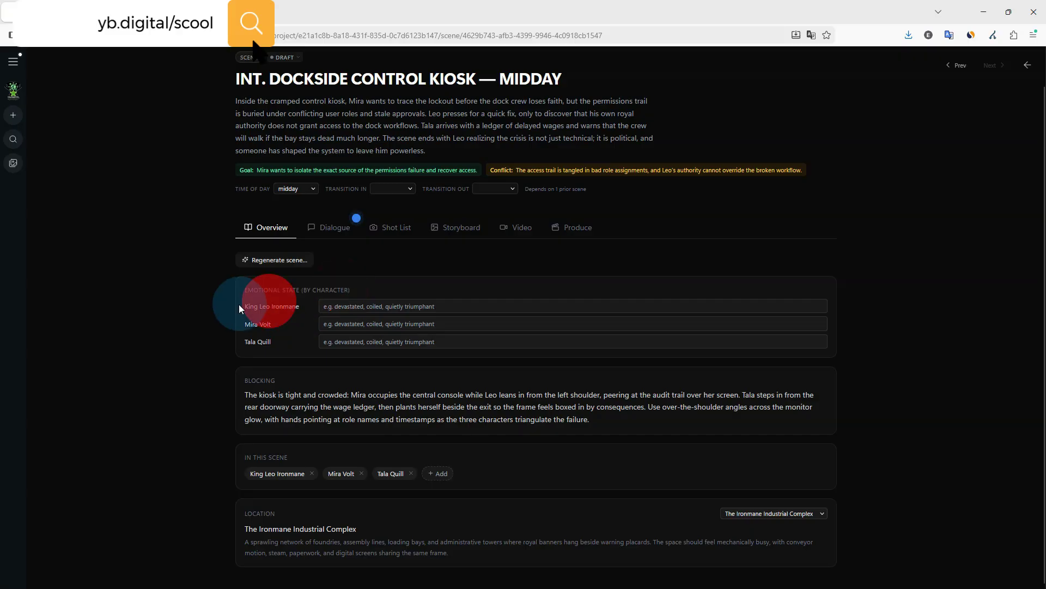
pyautogui.moveTo(240, 306); pyautogui.dragTo(289, 307)
pyautogui.moveTo(266, 380); pyautogui.dragTo(353, 393)
pyautogui.click(347, 397)
pyautogui.click(216, 391)
pyautogui.moveTo(254, 456); pyautogui.dragTo(507, 458)
pyautogui.moveTo(254, 513); pyautogui.dragTo(446, 563)
pyautogui.click(151, 455)
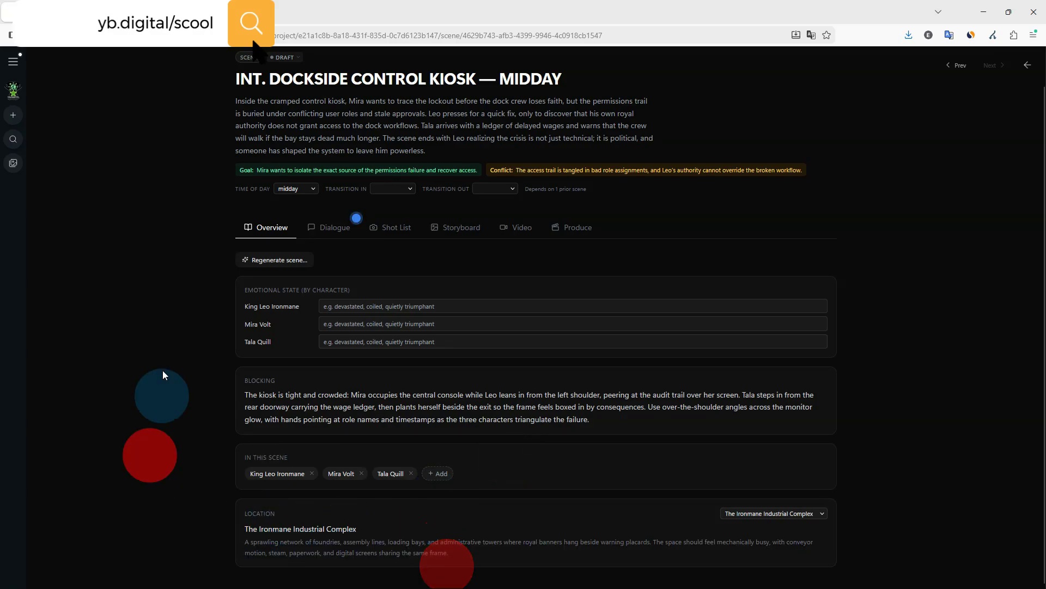
# Step: Recheck the scene's blocking notes and generate its dialogue draft
pyautogui.click(341, 238)
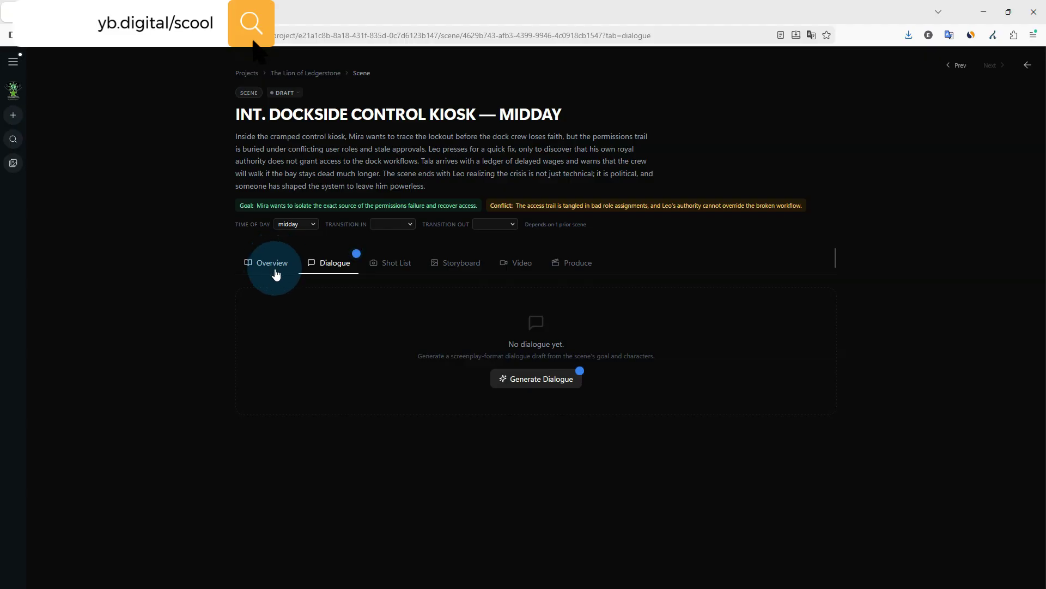
pyautogui.click(275, 268)
pyautogui.moveTo(279, 432); pyautogui.dragTo(487, 455)
pyautogui.click(193, 346)
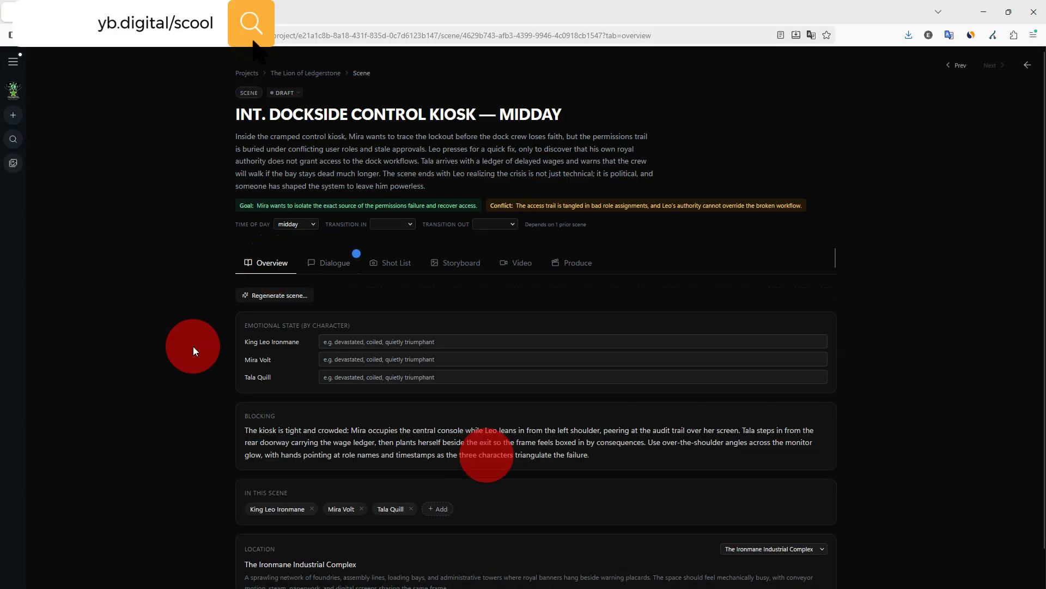
pyautogui.click(329, 263)
pyautogui.click(515, 377)
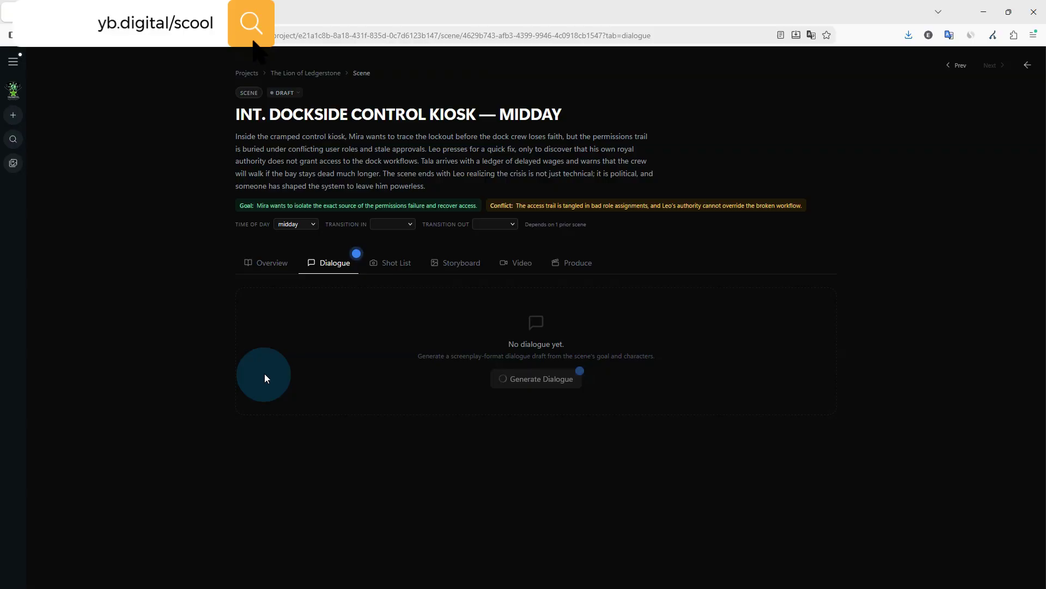
# Step: Read through the scene's generated action and dialogue lines
pyautogui.scroll(-3, 264, 374)
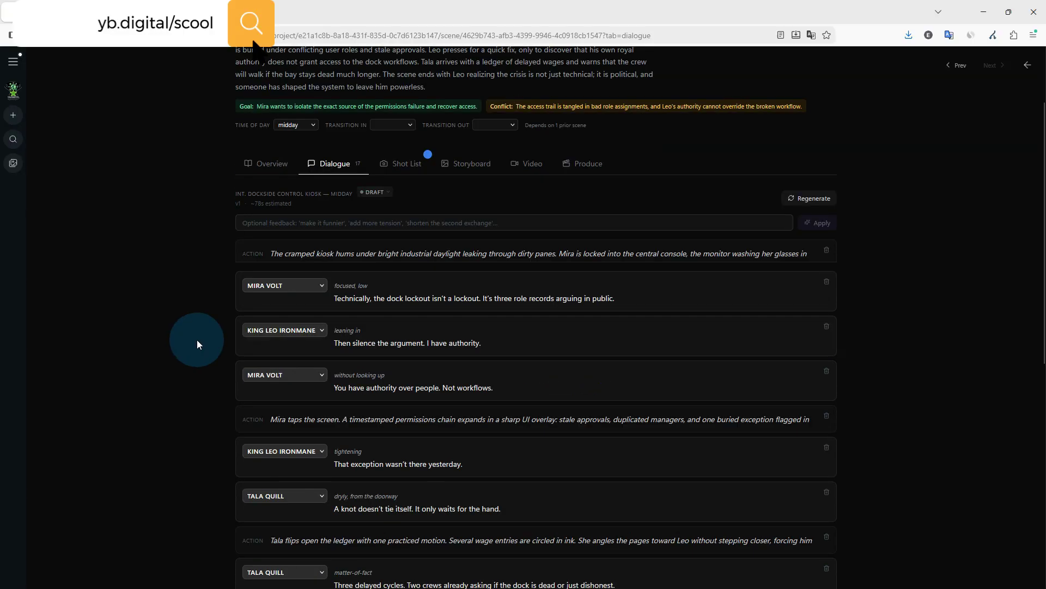
pyautogui.click(375, 252)
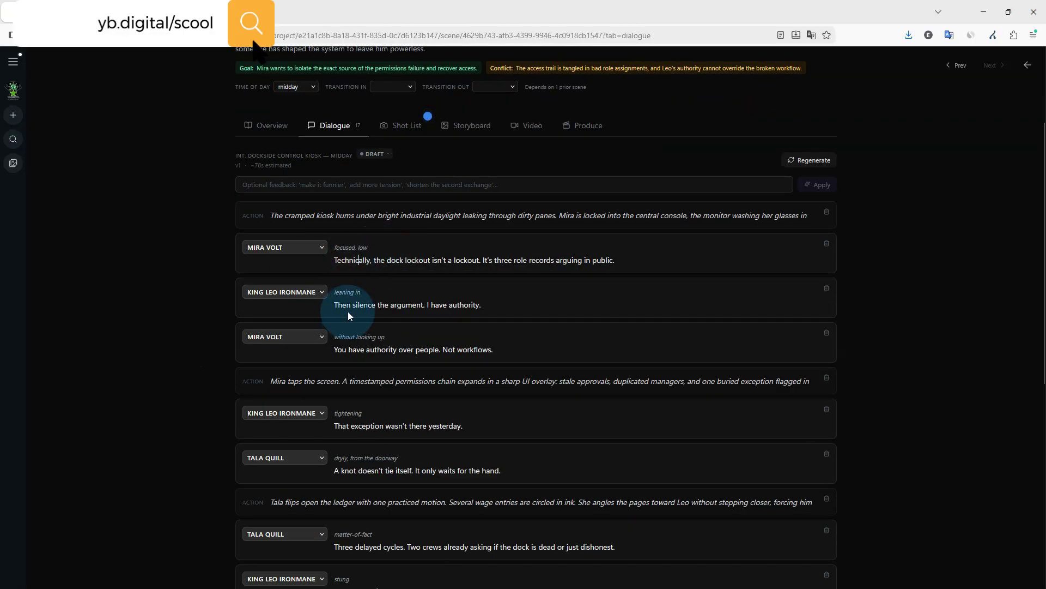
pyautogui.moveTo(347, 308); pyautogui.dragTo(458, 309)
pyautogui.scroll(-2, 253, 326)
pyautogui.moveTo(355, 212); pyautogui.dragTo(519, 209)
pyautogui.scroll(-3, 271, 235)
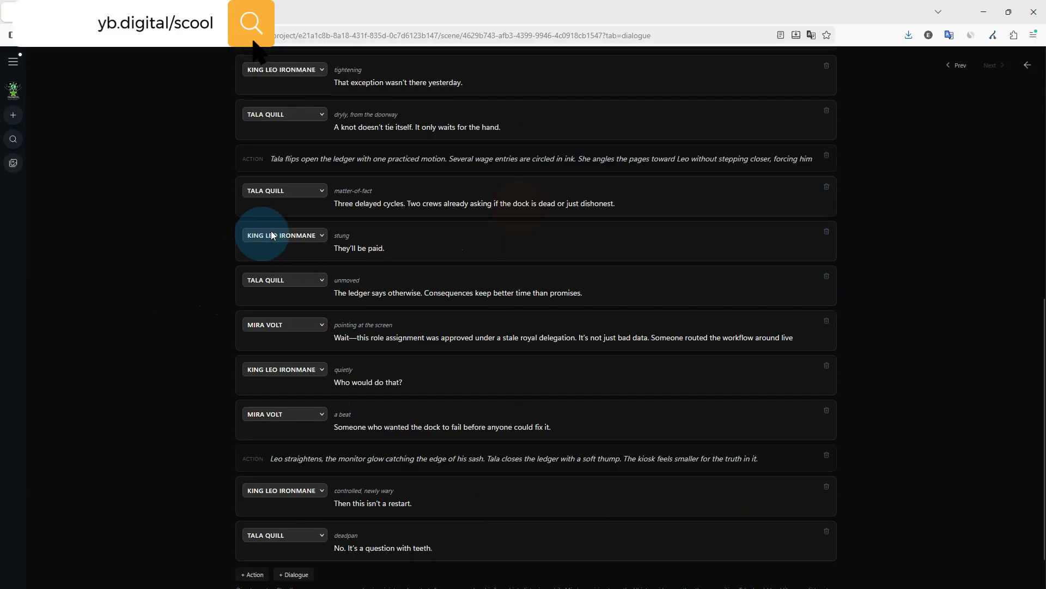
# Step: Generate the shot list for the Dockside Control Kiosk scene
pyautogui.scroll(10, 386, 359)
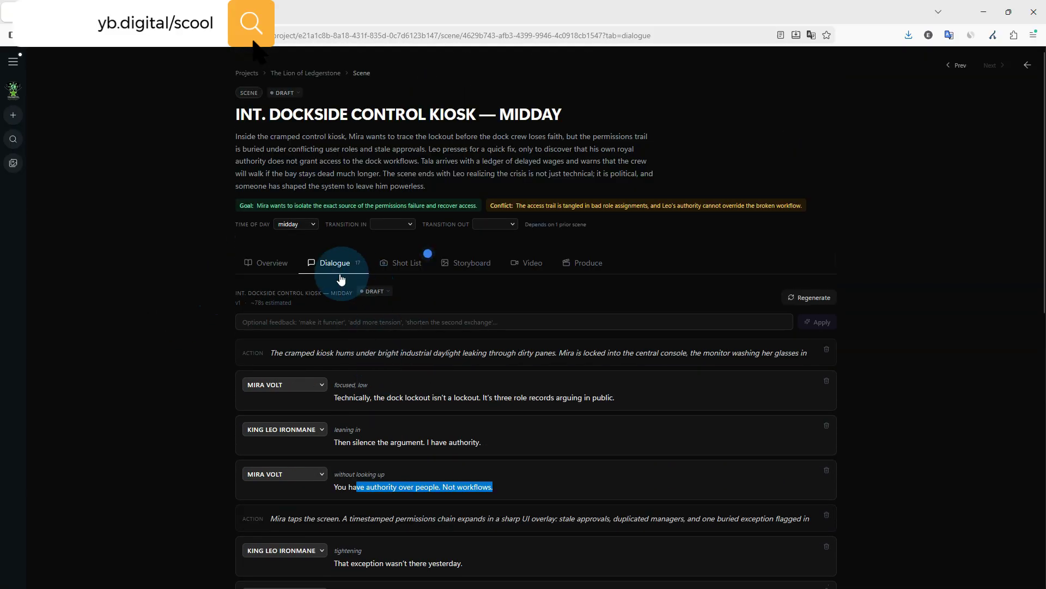
pyautogui.click(402, 264)
pyautogui.click(542, 380)
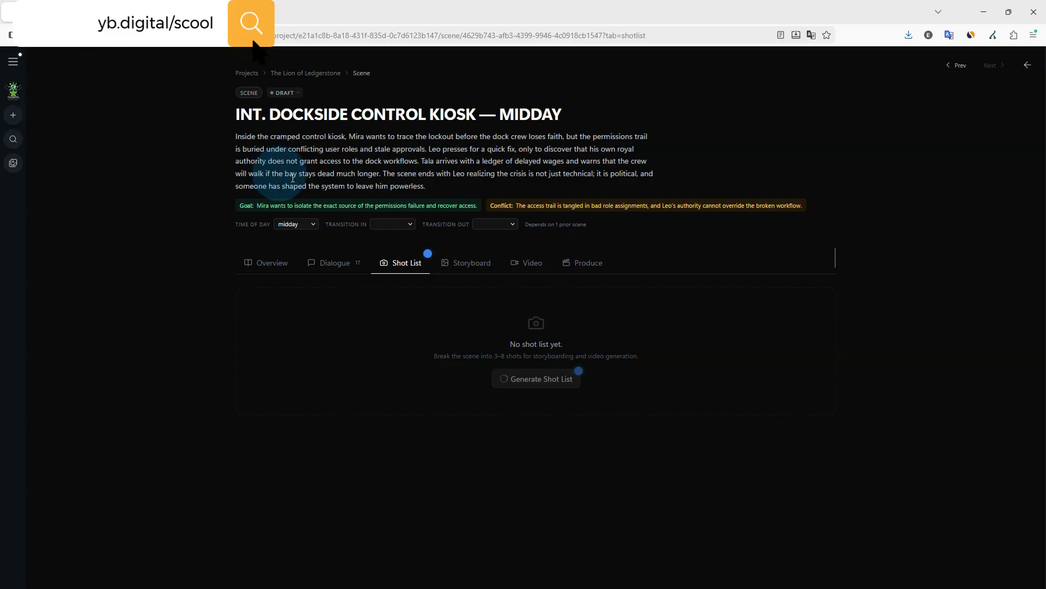
# Step: Duplicate the scene's browser tab and open The Lion of Ledgerstone's cast and locations in the copy
pyautogui.rightClick(307, 75)
pyautogui.rightClick(49, 12)
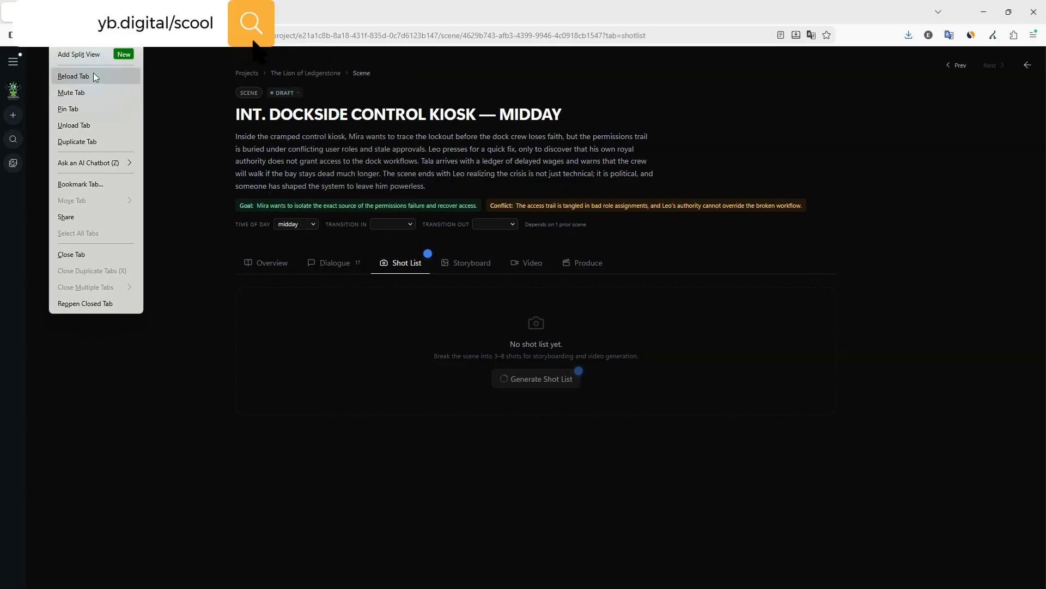
pyautogui.click(94, 141)
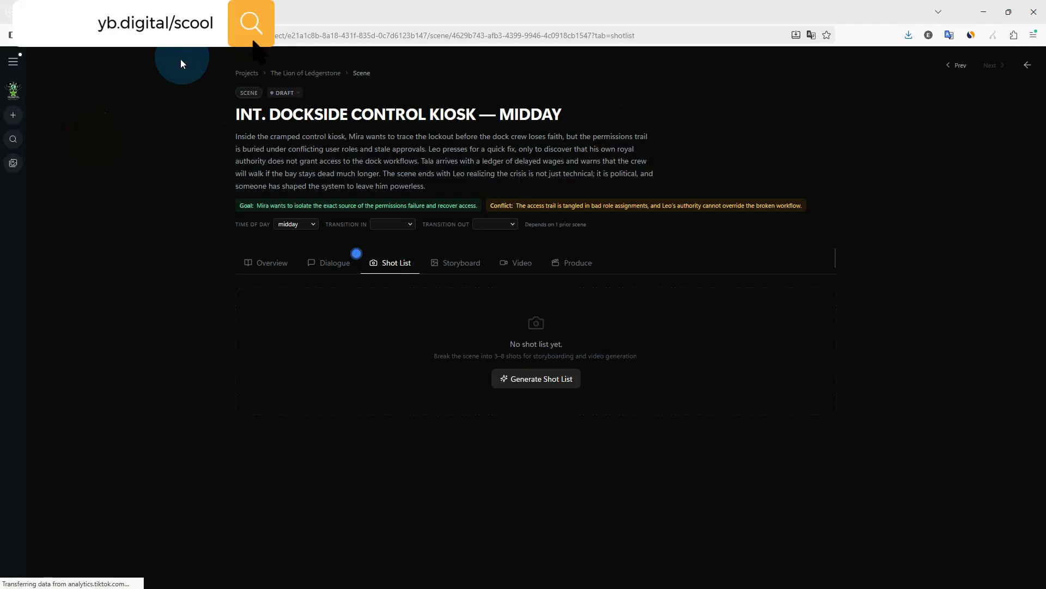
pyautogui.click(319, 73)
pyautogui.scroll(-2, 320, 180)
pyautogui.scroll(2, 320, 180)
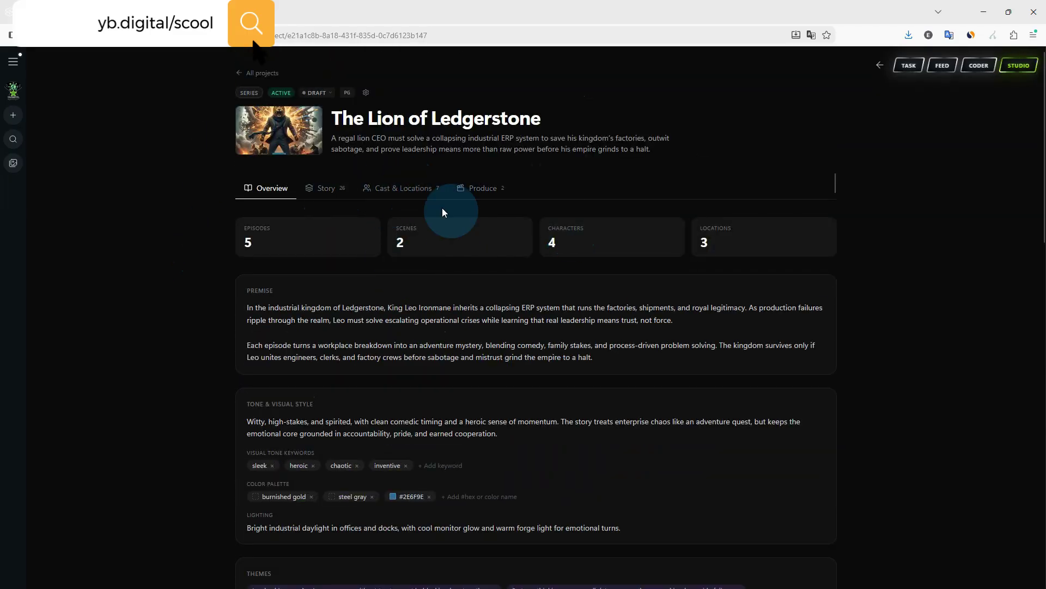
pyautogui.scroll(-10, 327, 254)
pyautogui.scroll(10, 303, 264)
pyautogui.click(326, 187)
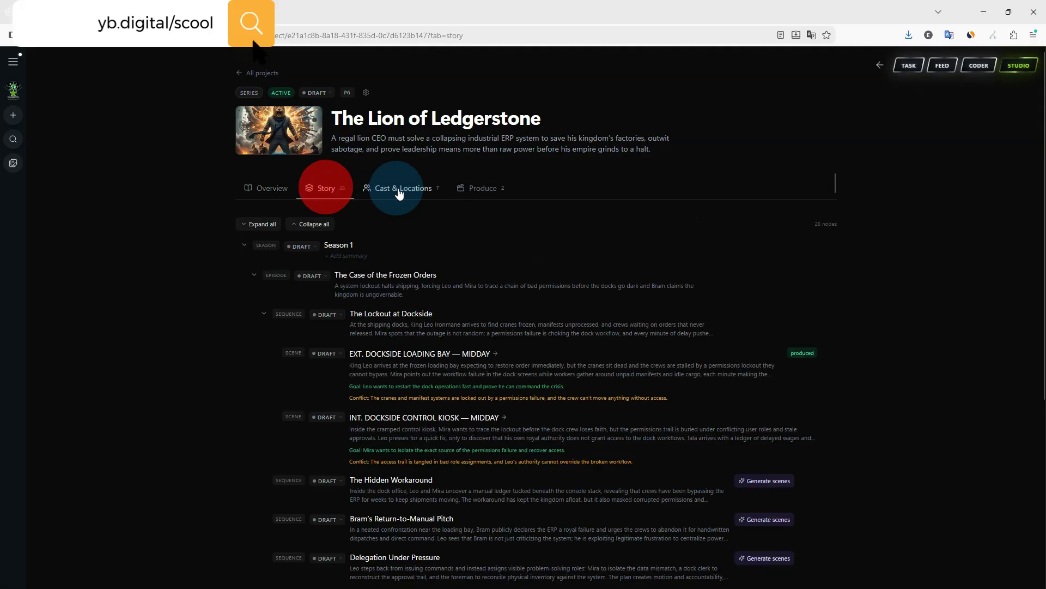
pyautogui.click(398, 188)
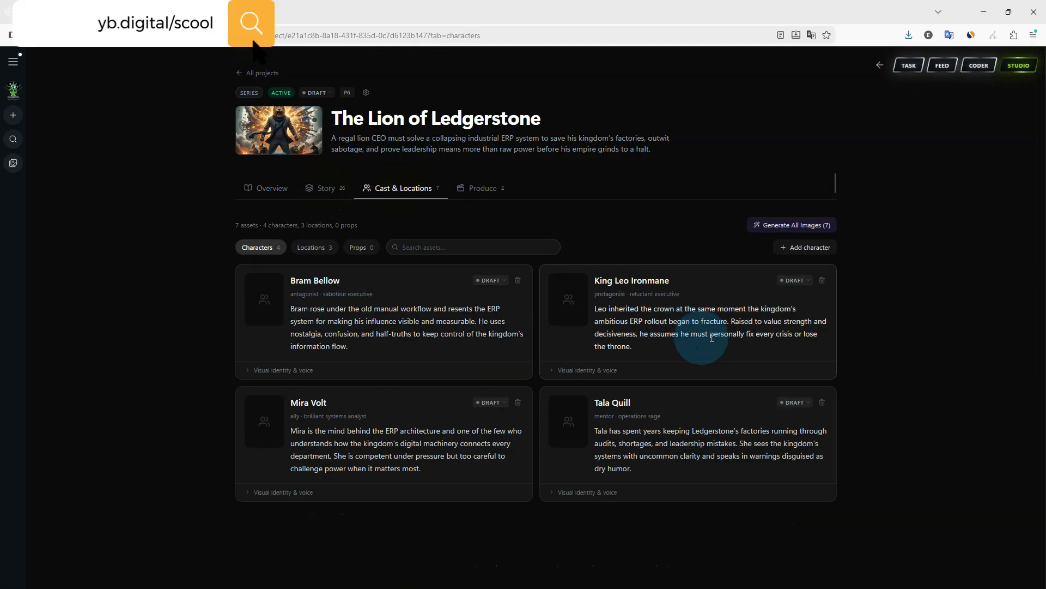
# Step: Expand King Leo Ironmane's visual identity and voice details
pyautogui.click(663, 313)
pyautogui.click(643, 280)
pyautogui.click(724, 280)
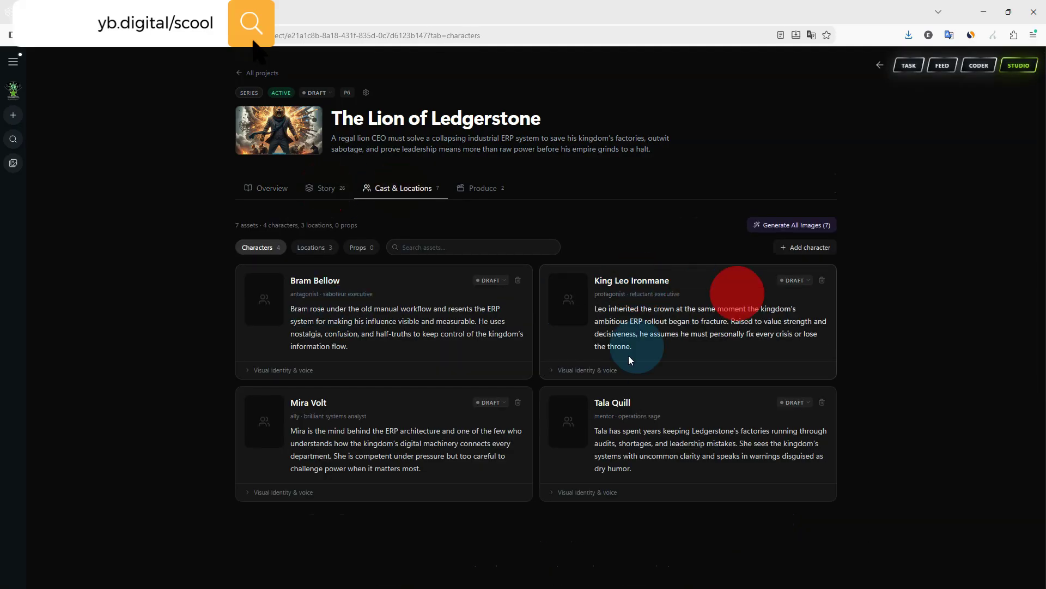
pyautogui.click(564, 370)
pyautogui.scroll(-4, 567, 288)
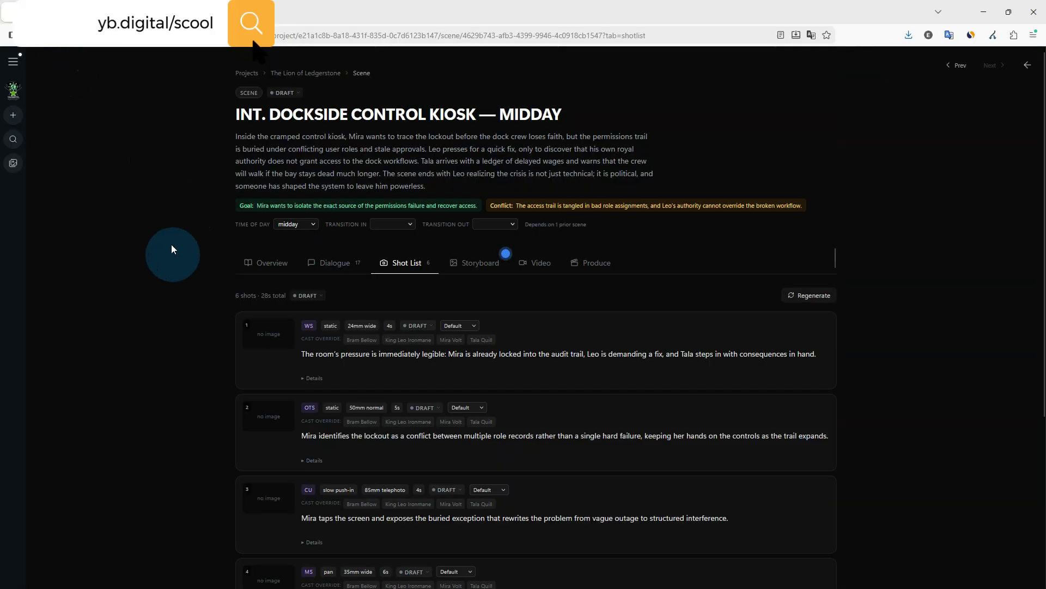
# Step: Look over the scene's shot list, storyboard and video sections, then expand the details of shot 1 to read its video prompt
pyautogui.scroll(-3, 171, 246)
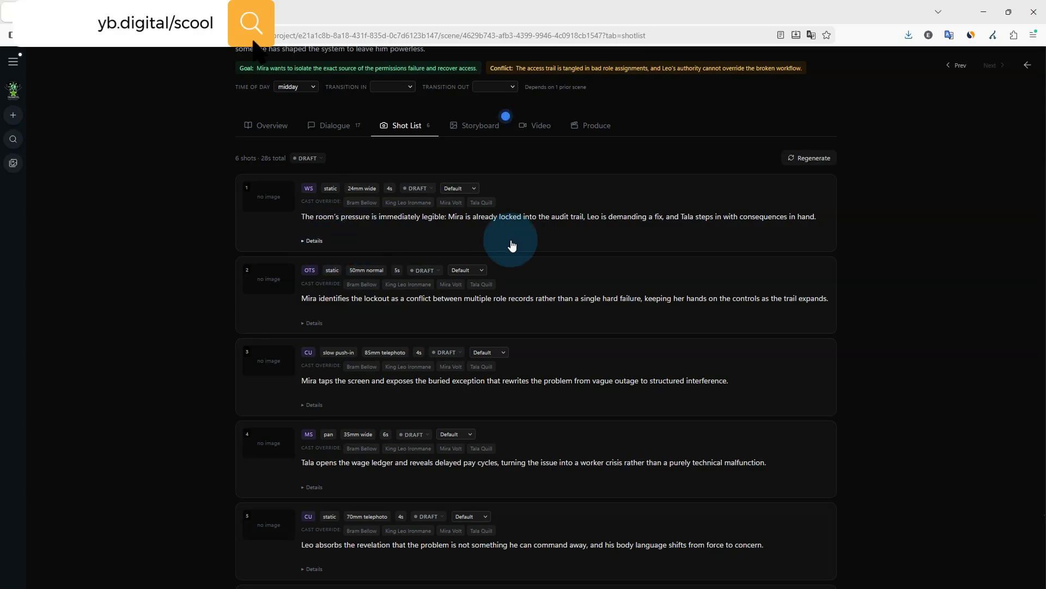
pyautogui.click(473, 125)
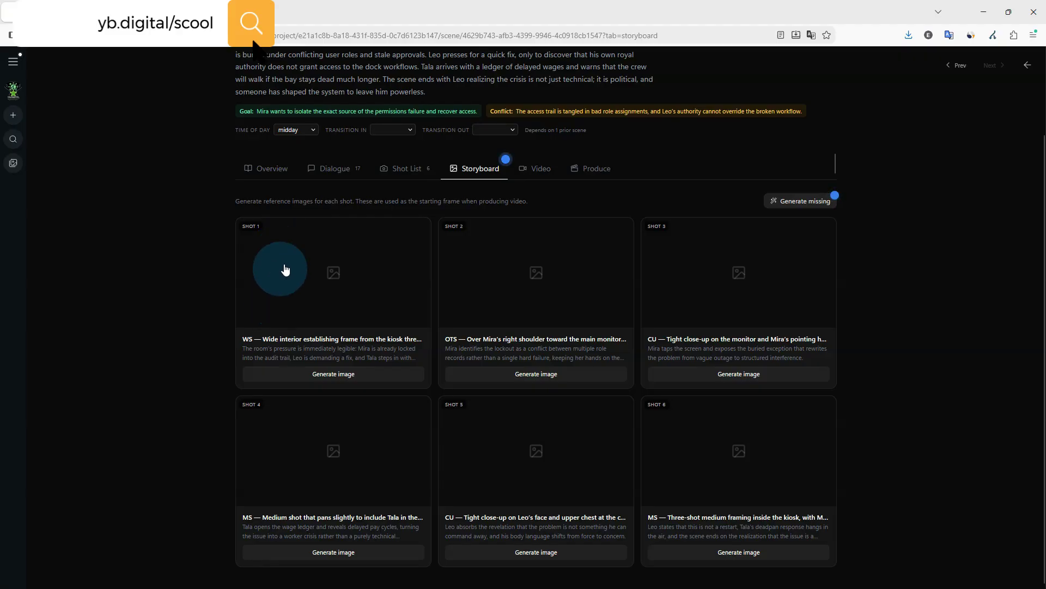
pyautogui.click(534, 169)
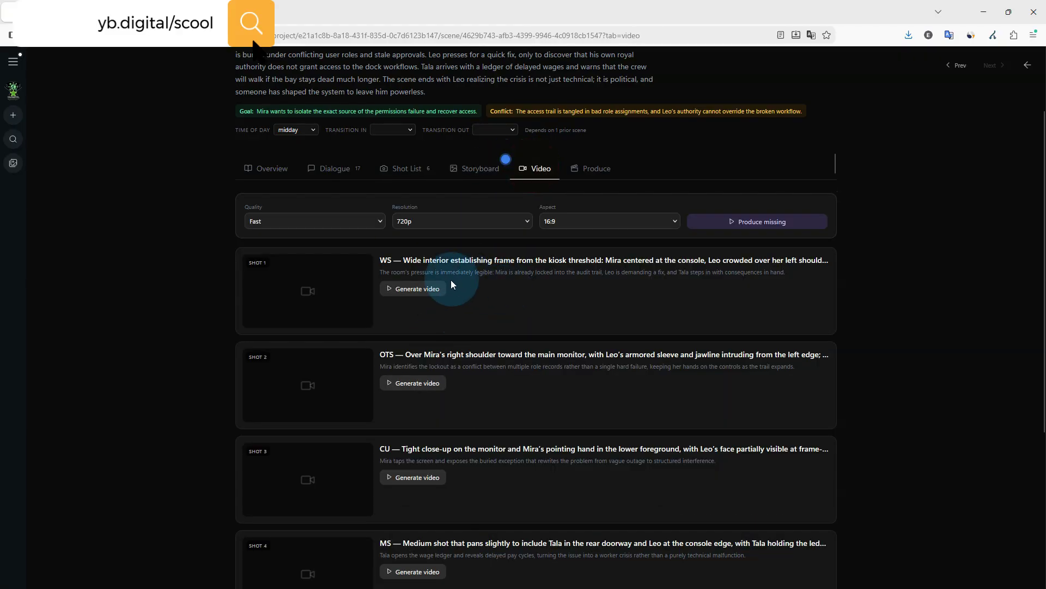
pyautogui.click(595, 172)
pyautogui.click(537, 262)
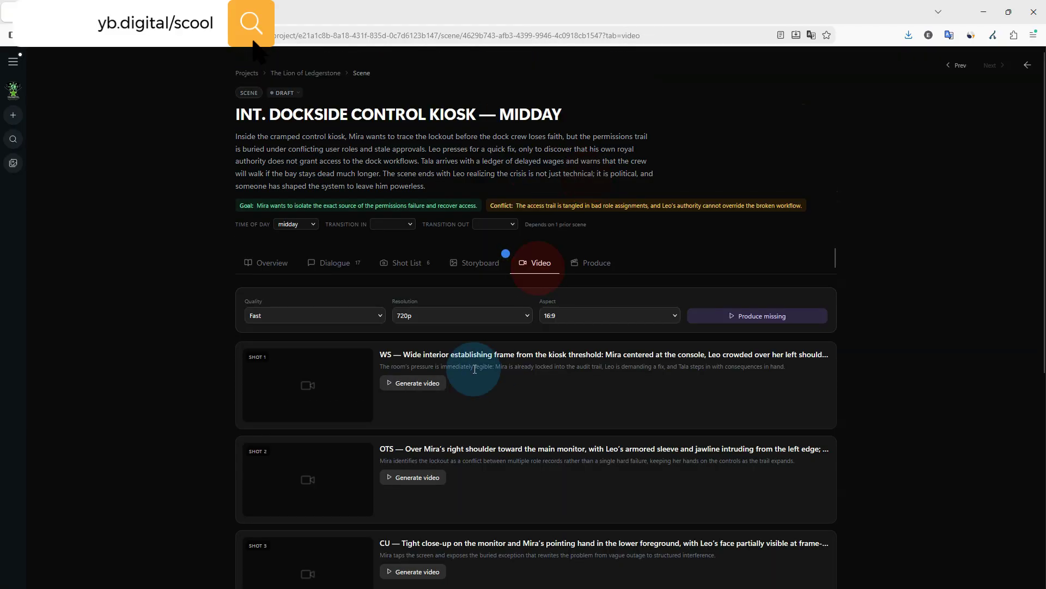
pyautogui.click(407, 263)
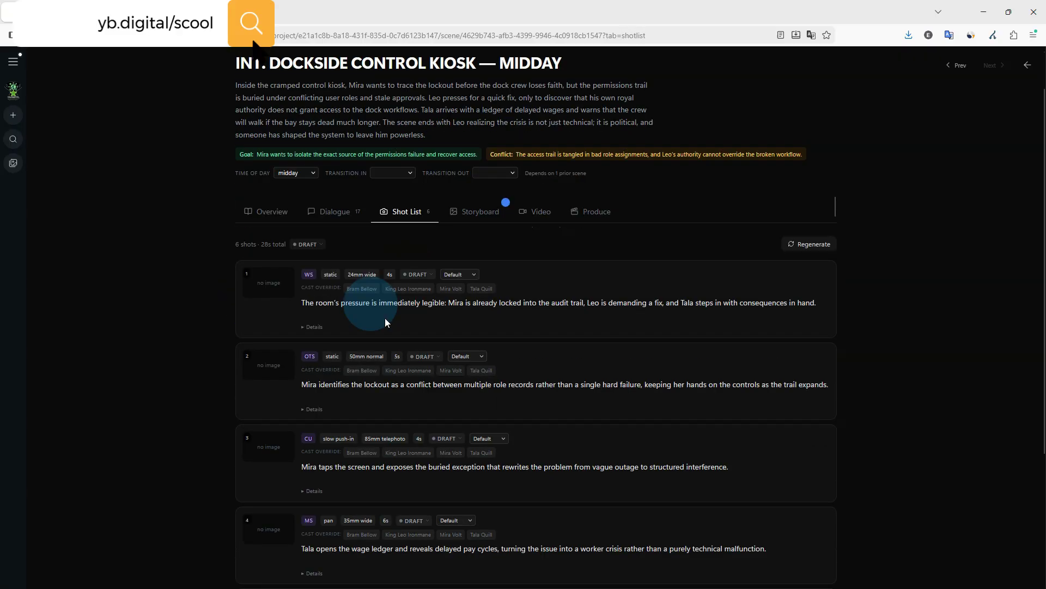
pyautogui.click(385, 321)
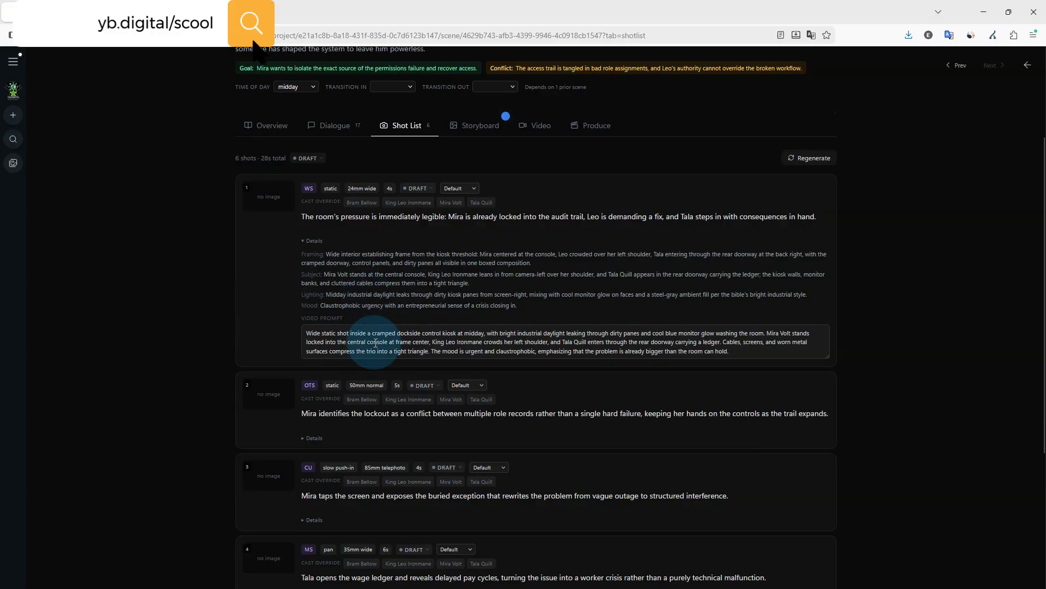
# Step: Expand Mira Volt's visual identity and copy "sleek silver fox with geometric glasses" from her physical description
pyautogui.click(196, 13)
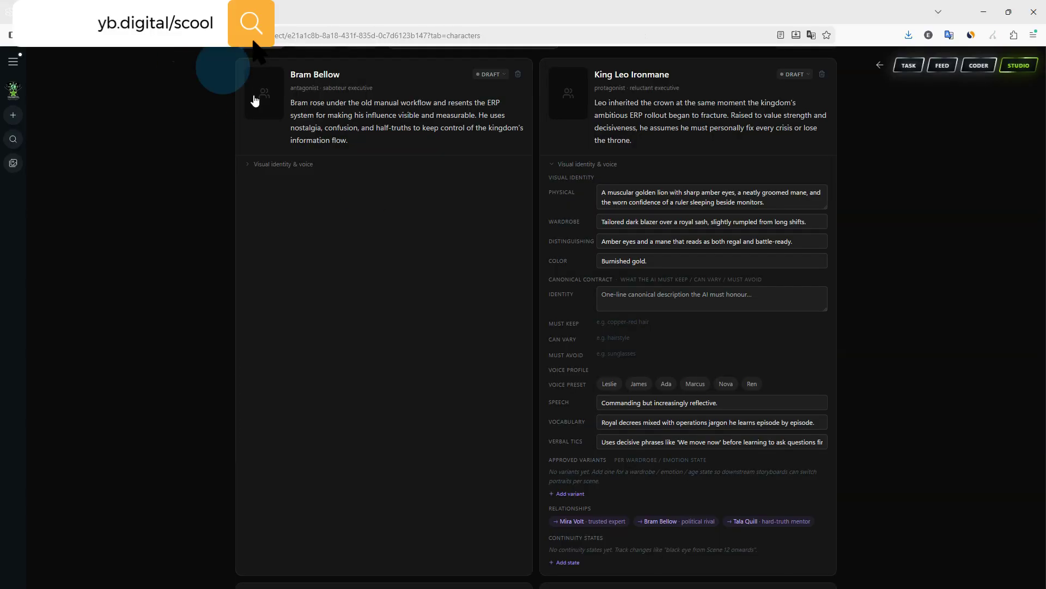
pyautogui.scroll(-3, 536, 236)
pyautogui.click(267, 559)
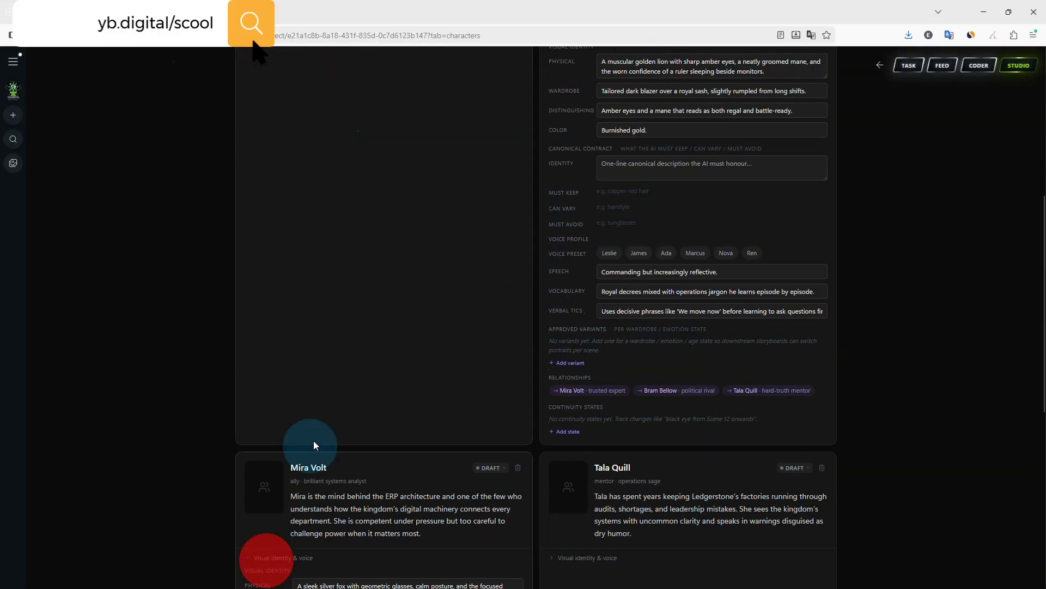
pyautogui.scroll(-7, 313, 441)
pyautogui.scroll(1, 339, 247)
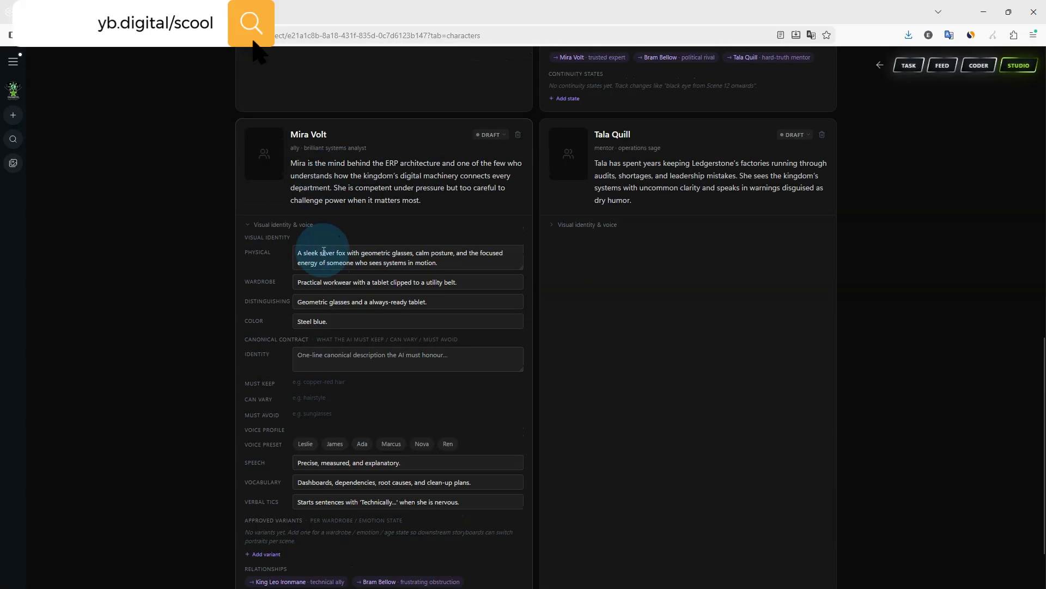
pyautogui.moveTo(413, 253); pyautogui.dragTo(306, 249)
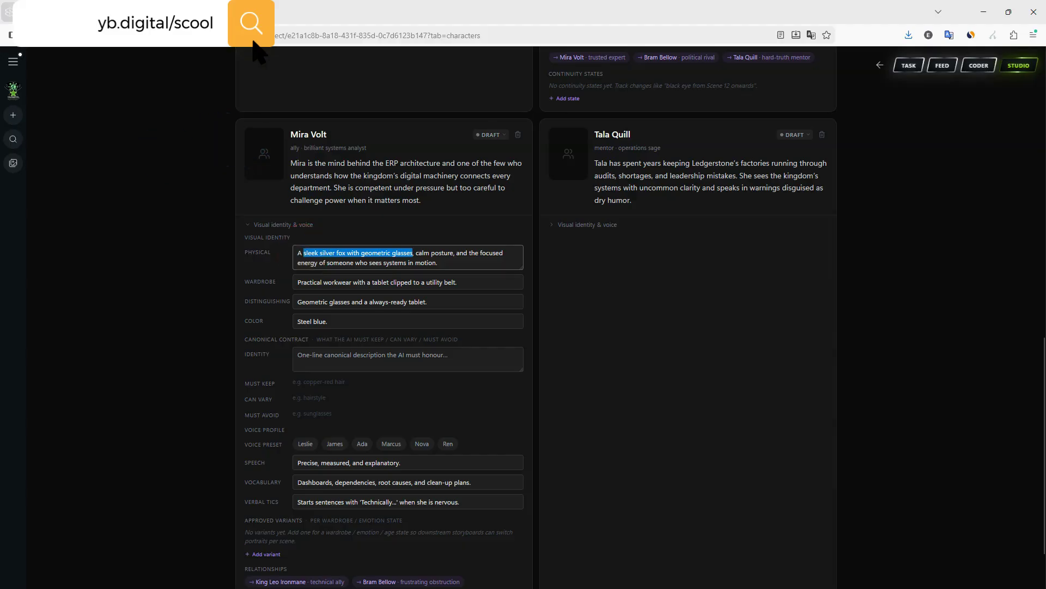
# Step: Search the scene page for "mira" and insert "a sleek silver fox with geometric glasses" after Mira Volt in shot 1's video prompt
pyautogui.click(54, 10)
pyautogui.hotkey('ctrl', 'f')
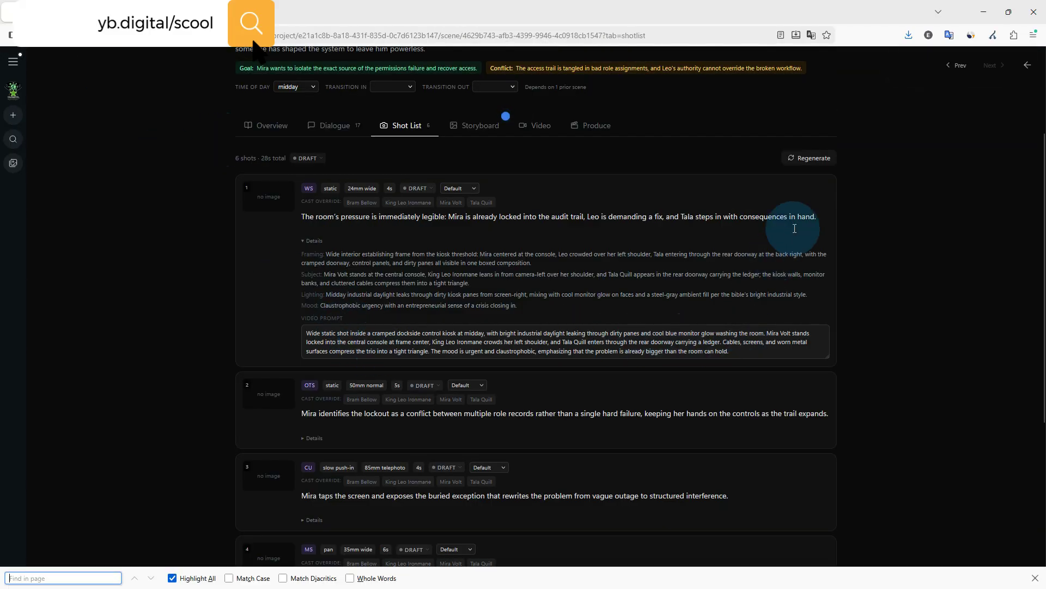
pyautogui.click(793, 333)
pyautogui.write('a sleek silver fox with geometric glasses')
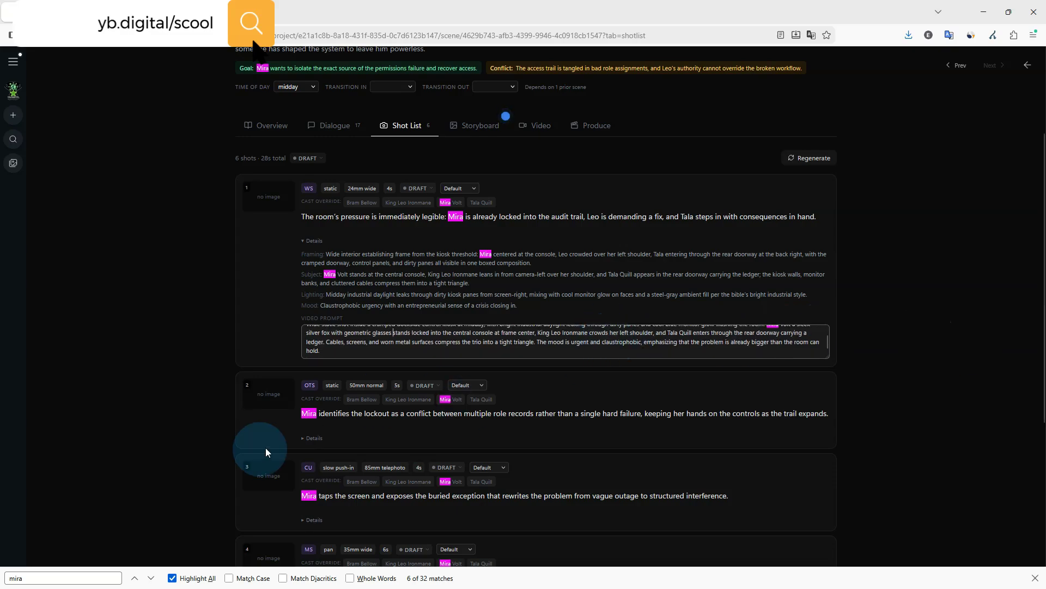
# Step: Expand shot 2's details and insert "a sleek silver fox with geometric glasses" after Mira Volt in its video prompt
pyautogui.click(312, 437)
pyautogui.scroll(-3, 509, 358)
pyautogui.click(151, 578)
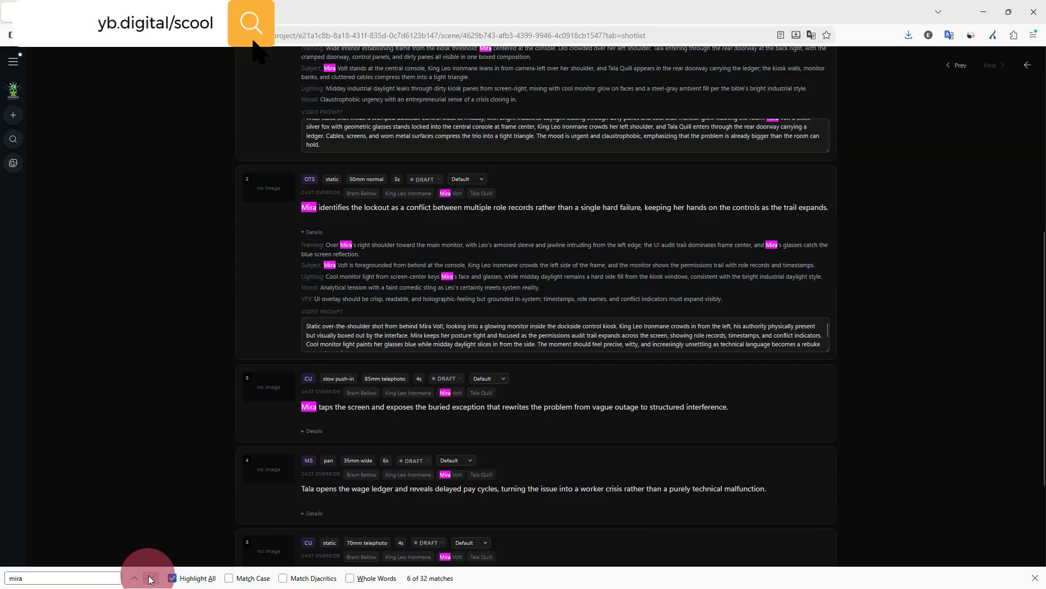
pyautogui.click(151, 578)
pyautogui.scroll(-7, 217, 342)
pyautogui.scroll(5, 213, 331)
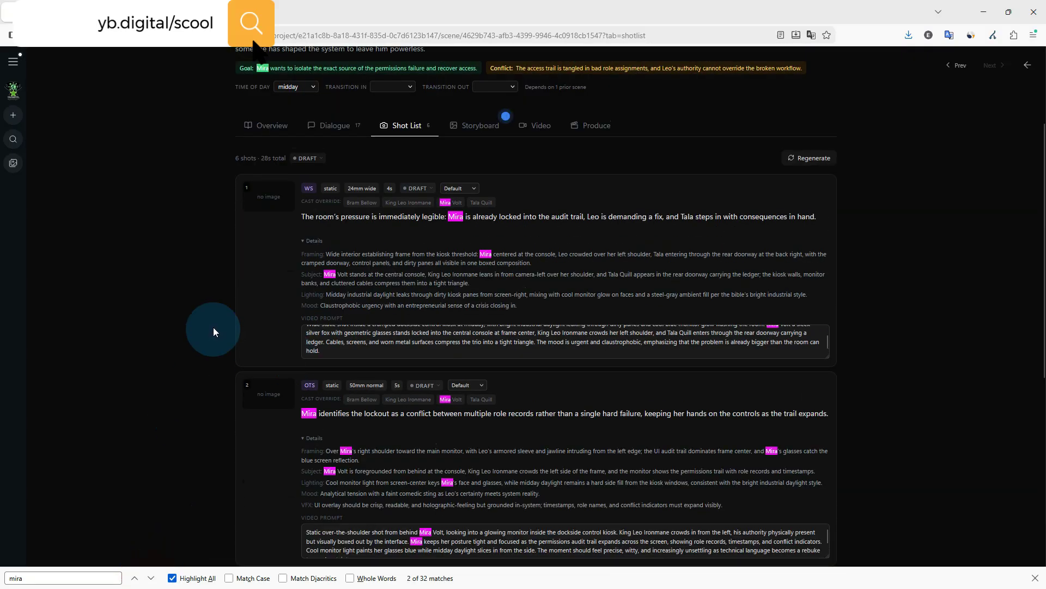
pyautogui.scroll(-4, 207, 322)
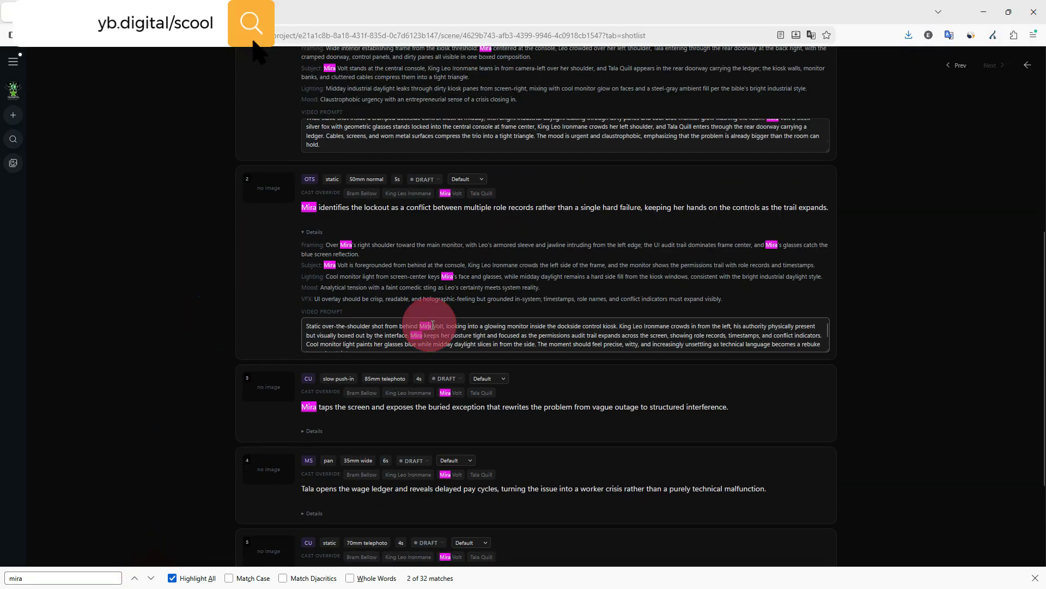
pyautogui.write('a sleek silver fox with geometric glasses')
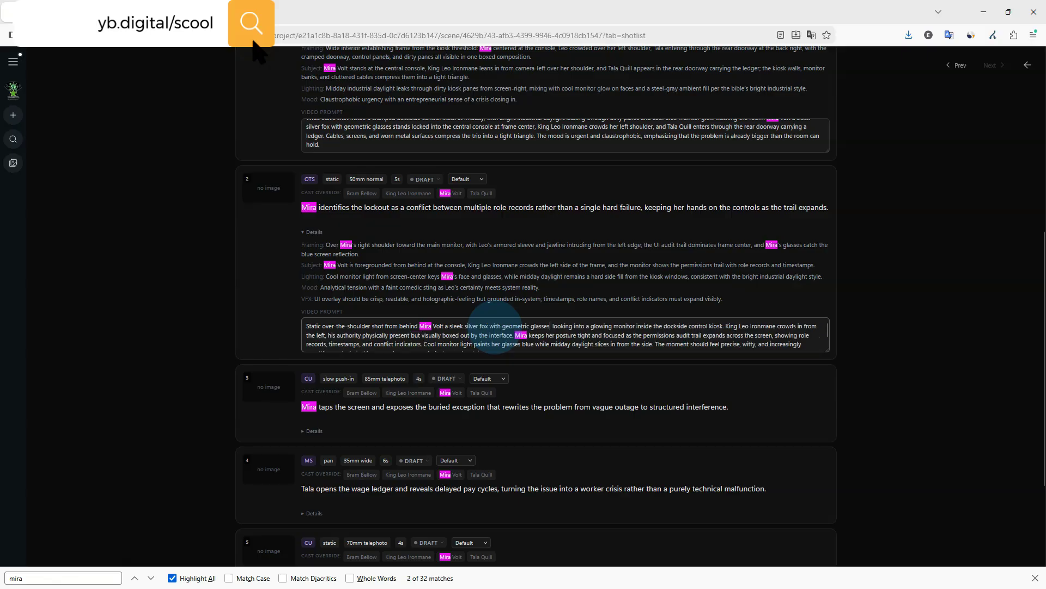
# Step: Insert "a sleek silver fox with geometric glasses" after the second mention of Mira in shot 2's video prompt
pyautogui.click(531, 336)
pyautogui.write('a')
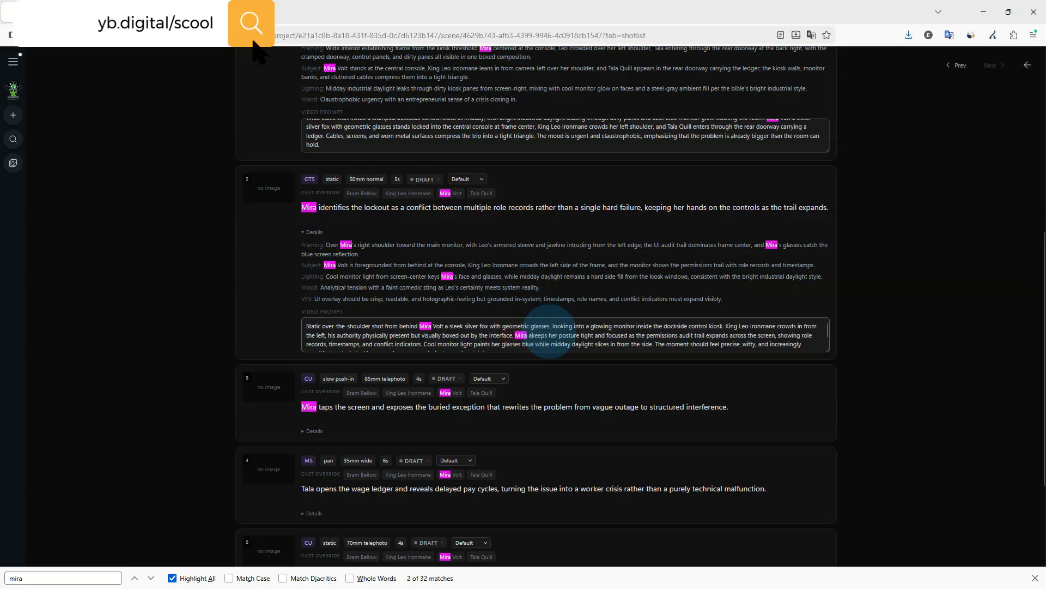
pyautogui.write(' sleek silver fox with geometric glasses')
pyautogui.scroll(-1, 550, 332)
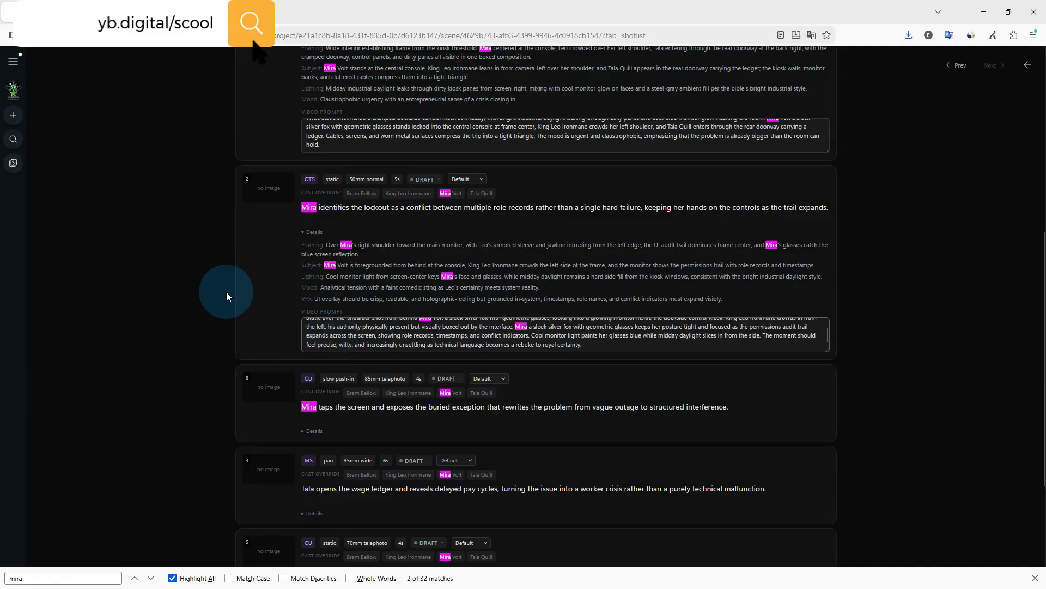
# Step: Expand shot 3's details and insert "a sleek silver fox with geometric glasses" after Mira Volt in its video prompt
pyautogui.scroll(-3, 229, 295)
pyautogui.click(312, 293)
pyautogui.scroll(-3, 286, 291)
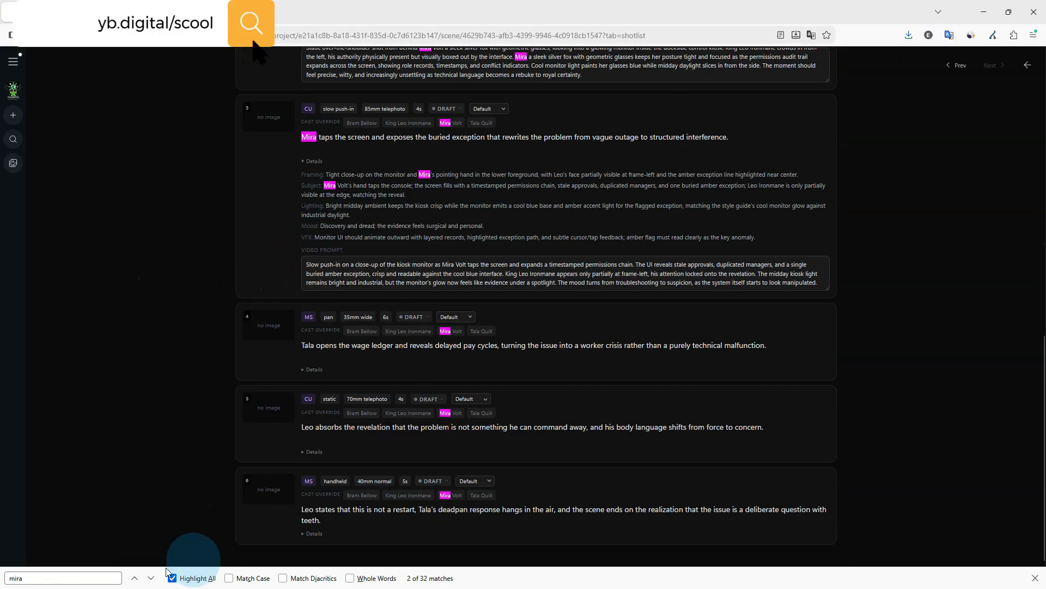
pyautogui.click(151, 578)
pyautogui.click(469, 265)
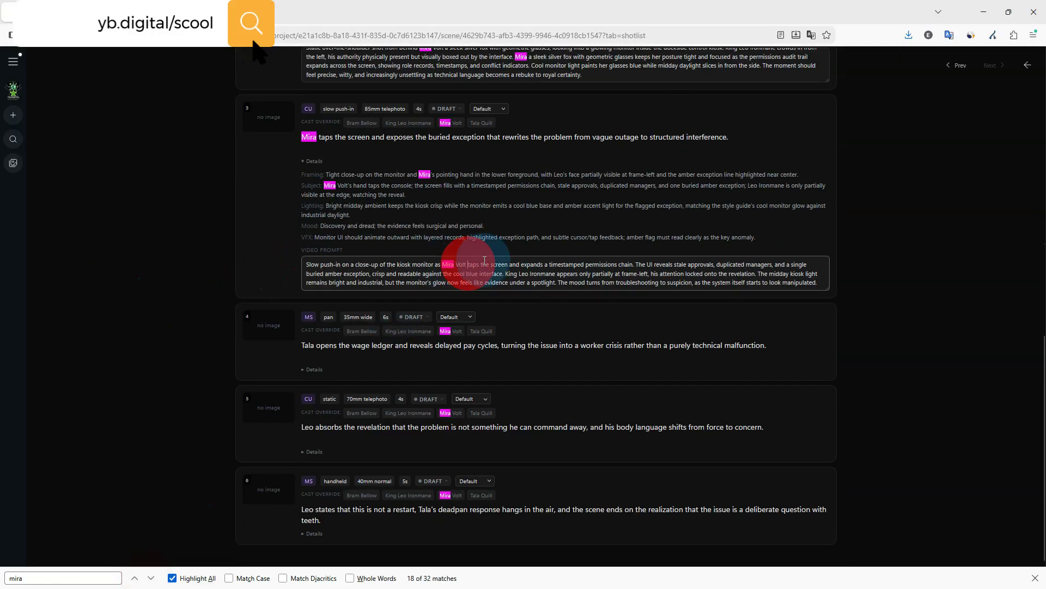
pyautogui.write('a sleek silver fox with geometric glasses')
# Step: Expand shot 4's details and insert "a sleek silver fox with geometric glasses" after Mira Volt in its video prompt
pyautogui.click(312, 369)
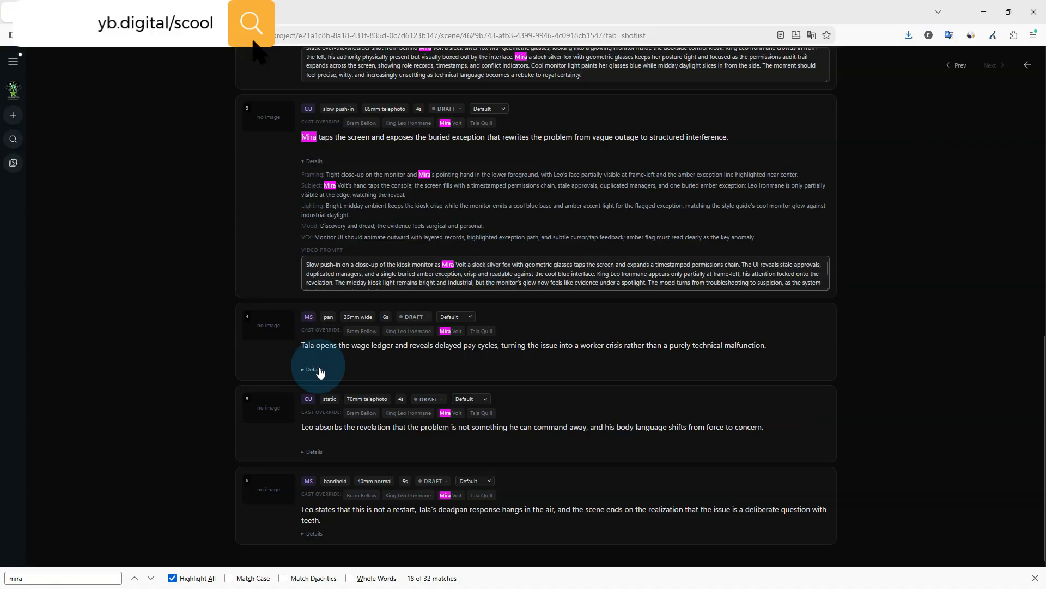
pyautogui.click(151, 578)
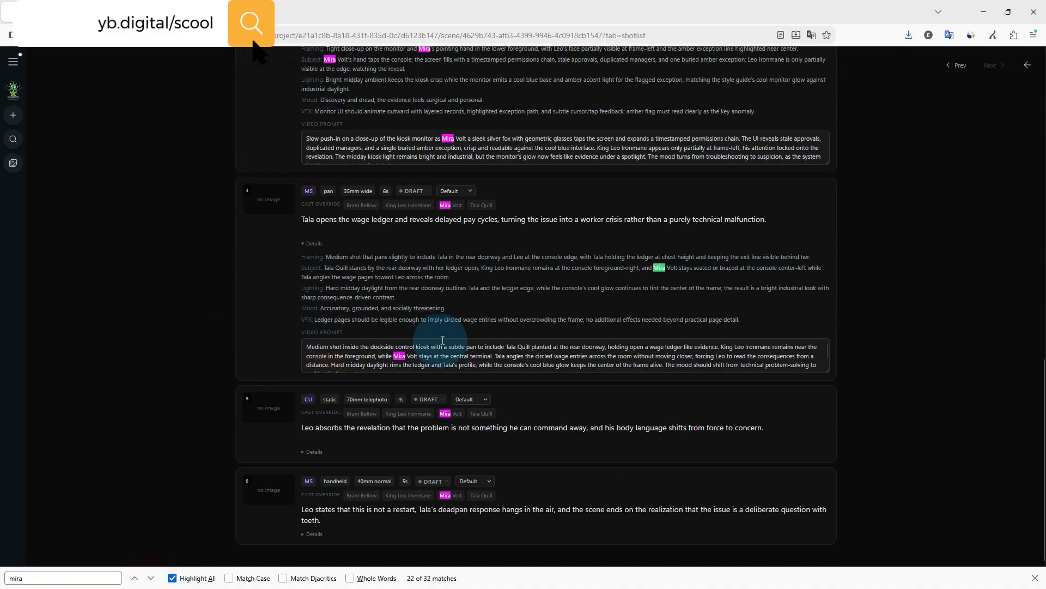
pyautogui.scroll(-1, 406, 356)
pyautogui.click(418, 347)
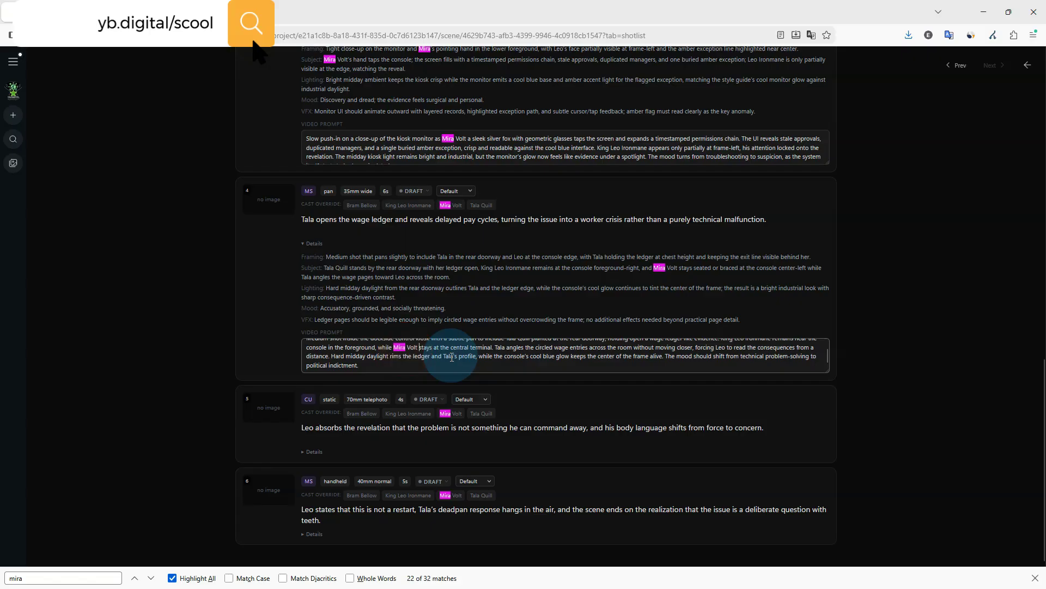
pyautogui.write('sleek silver fox with geometric glasses')
# Step: Expand shot 5's details and insert "sleek silver fox with geometric glasses" after both mentions of Mira in its video prompt
pyautogui.click(312, 451)
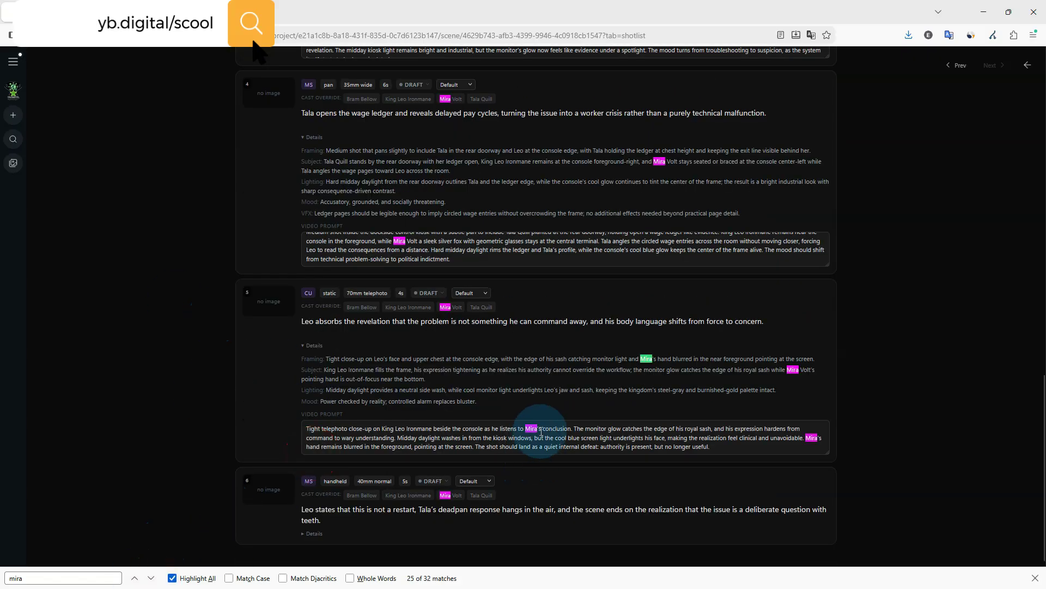
pyautogui.click(539, 430)
pyautogui.write('sleek silver fox with geometric glasses')
pyautogui.click(394, 446)
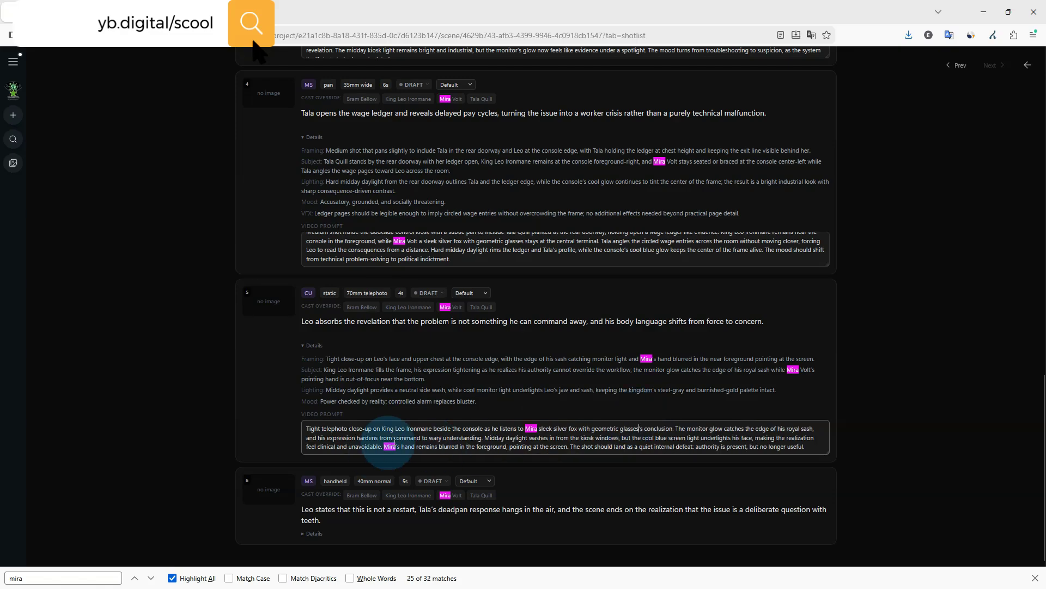
pyautogui.write('sleek silver fox with geometric glasses')
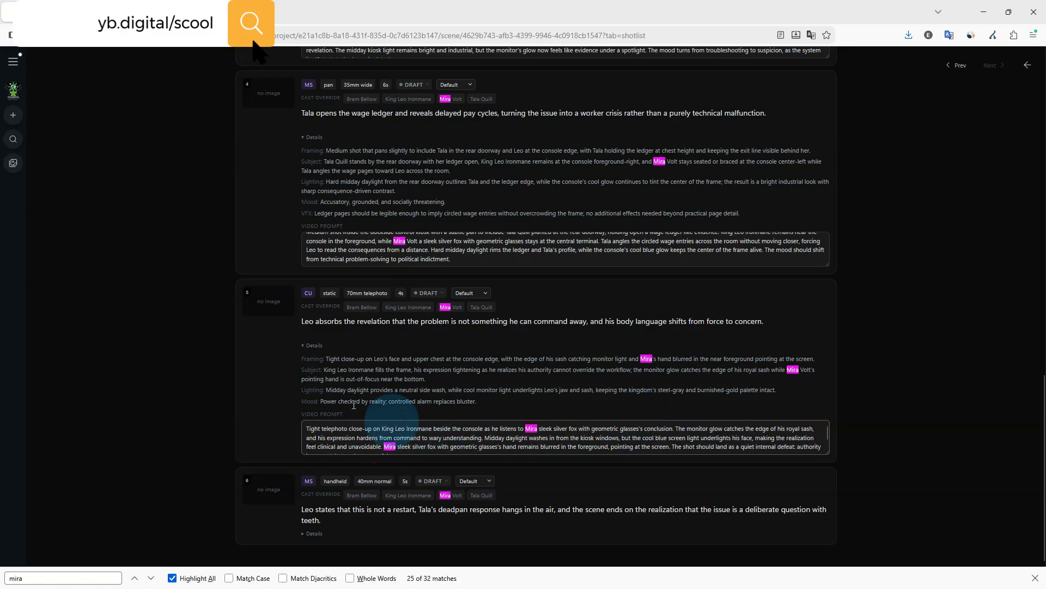
# Step: Expand shot 6's details and insert "sleek silver fox with geometric glasses" after Mira Volt in its video prompt
pyautogui.click(316, 533)
pyautogui.click(150, 578)
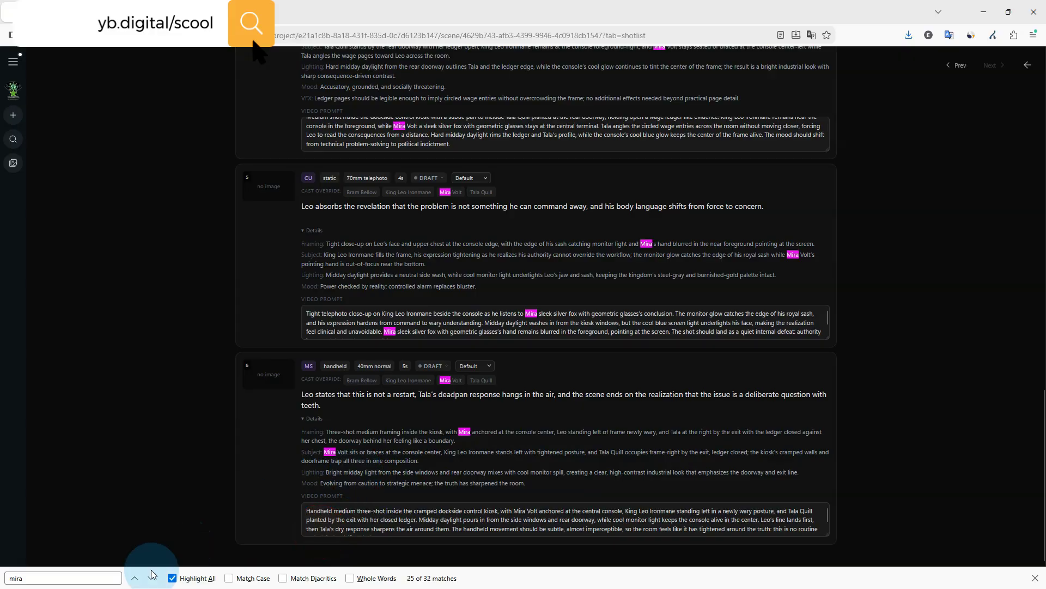
pyautogui.click(542, 511)
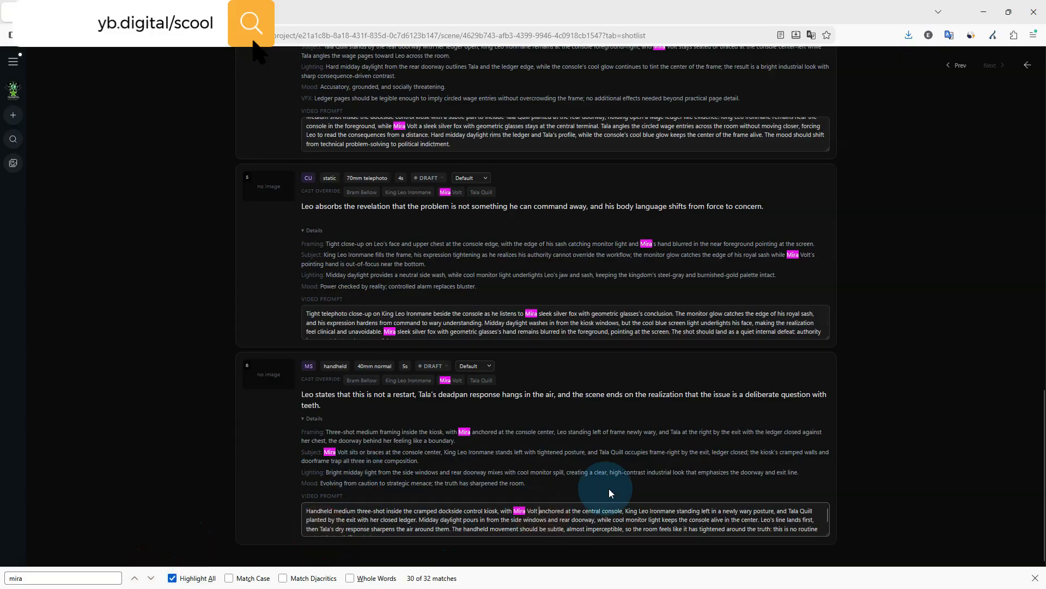
pyautogui.write('sleek silver fox with geometric glasses')
# Step: Search the shot list for "bram" and check whether any video prompt mentions Bram Bellow
pyautogui.scroll(15, 234, 279)
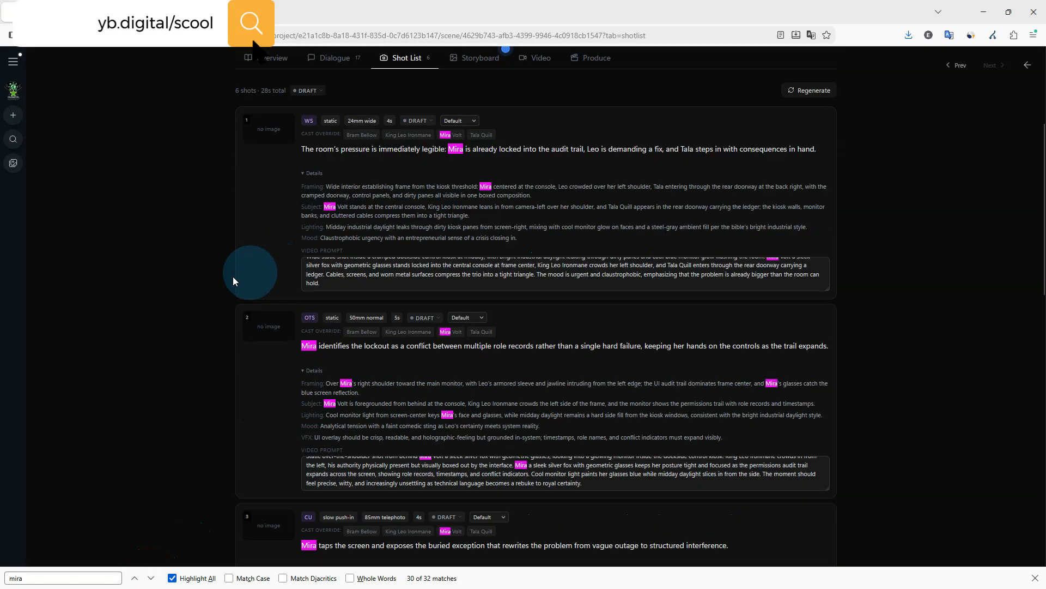
pyautogui.click(218, 12)
pyautogui.scroll(7, 338, 305)
pyautogui.scroll(4, 330, 345)
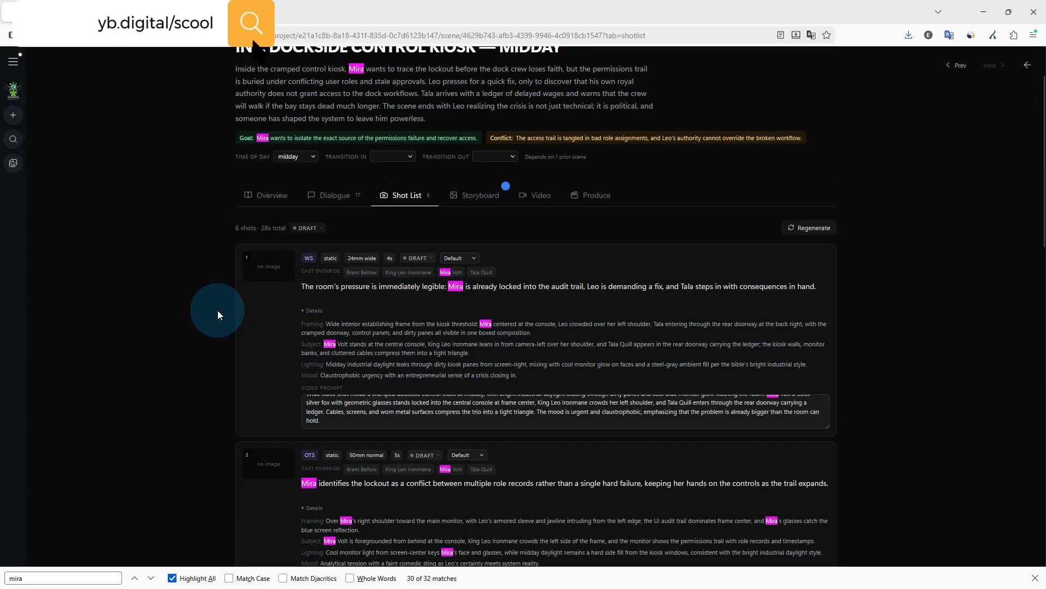
pyautogui.hotkey('ctrl', 'f')
pyautogui.write('bram')
pyautogui.scroll(-5, 218, 311)
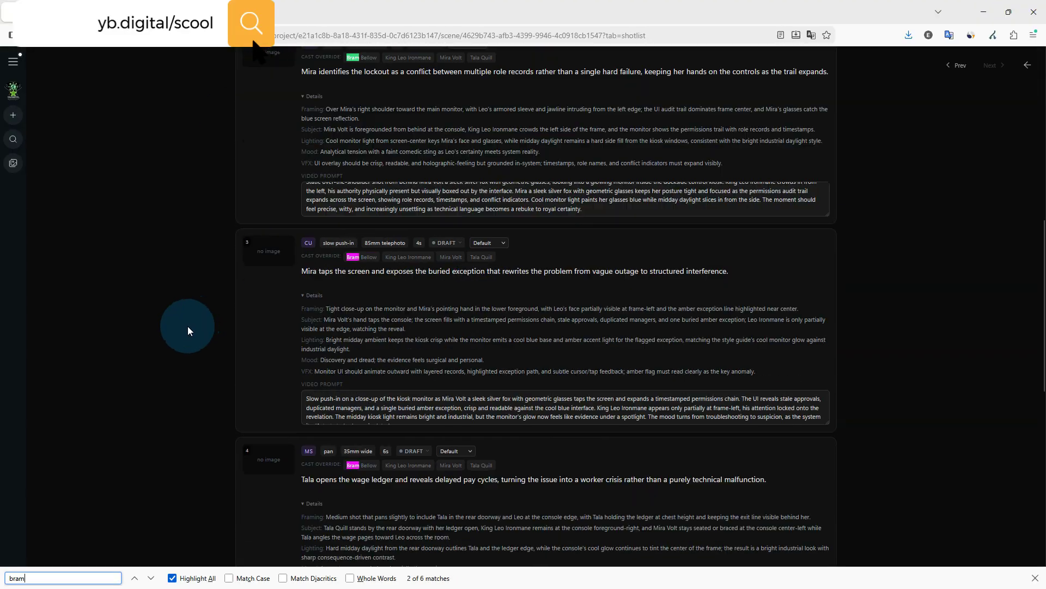
pyautogui.scroll(-10, 226, 366)
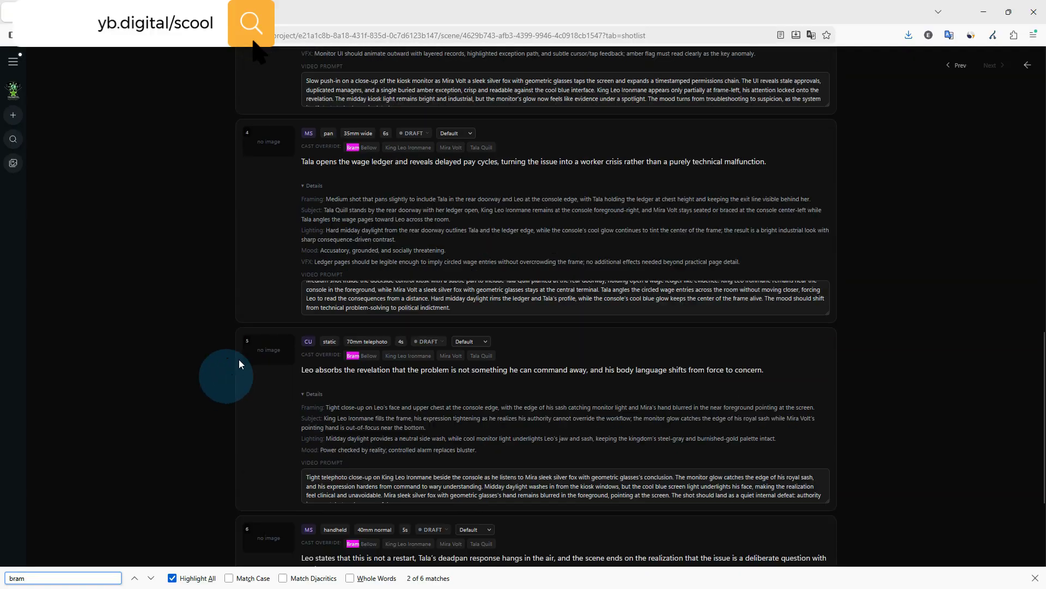
pyautogui.moveTo(379, 529); pyautogui.dragTo(405, 515)
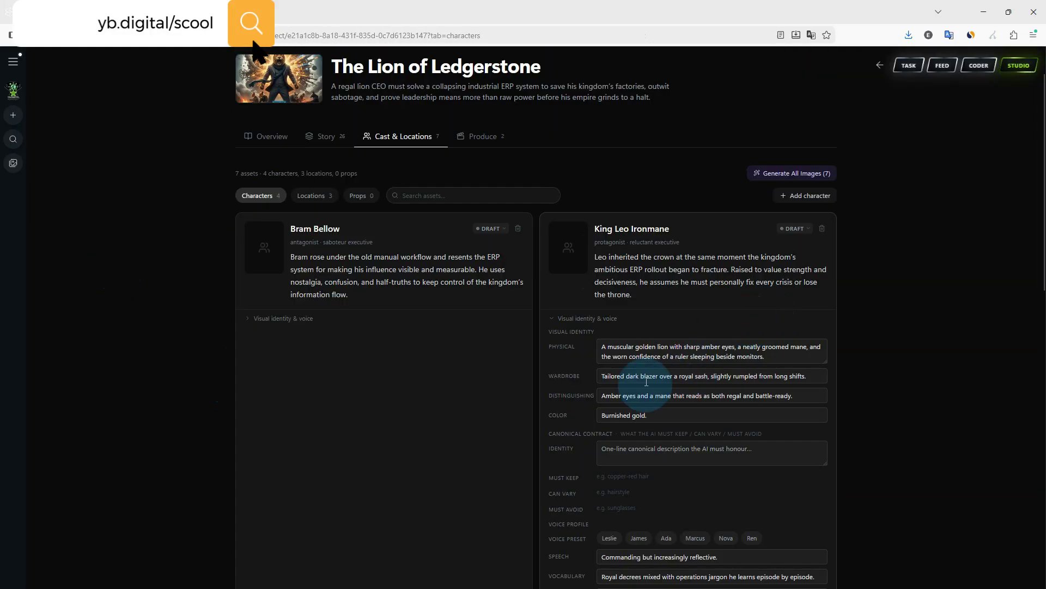
# Step: Copy "muscular golden lion with sharp amber eyes" from King Leo Ironmane's physical description and search the shot list for "leo"
pyautogui.moveTo(606, 346); pyautogui.dragTo(734, 344)
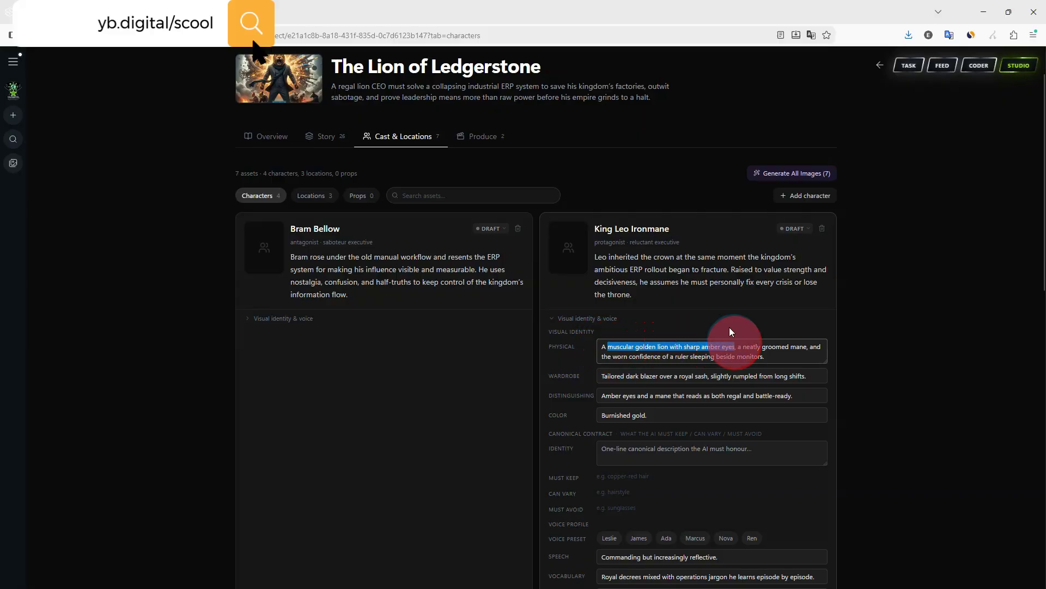
pyautogui.click(95, 14)
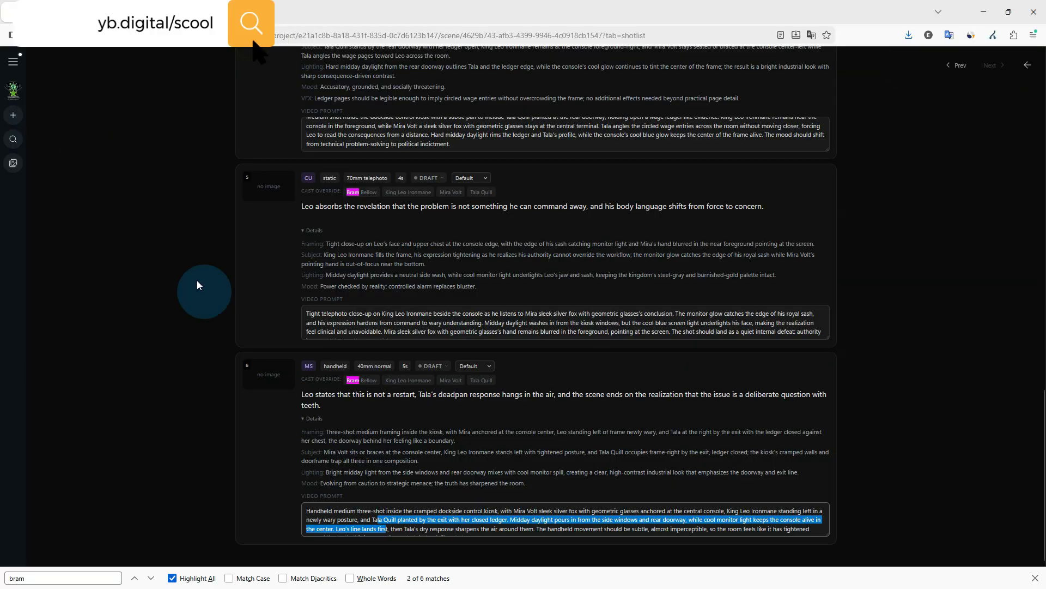
pyautogui.hotkey('ctrl', 'f')
pyautogui.write('leo')
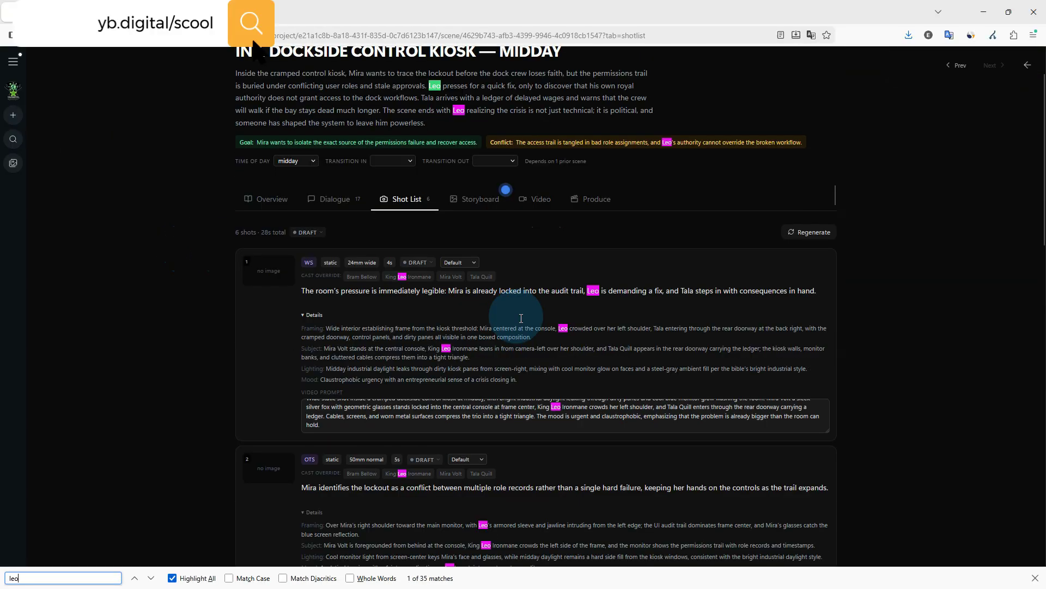
# Step: Insert "the muscular golden lion with sharp amber eyes" after King Leo Ironmane in the video prompts of shots 1 and 2
pyautogui.click(589, 334)
pyautogui.write('the muscular golden lion with sharp amber eyes')
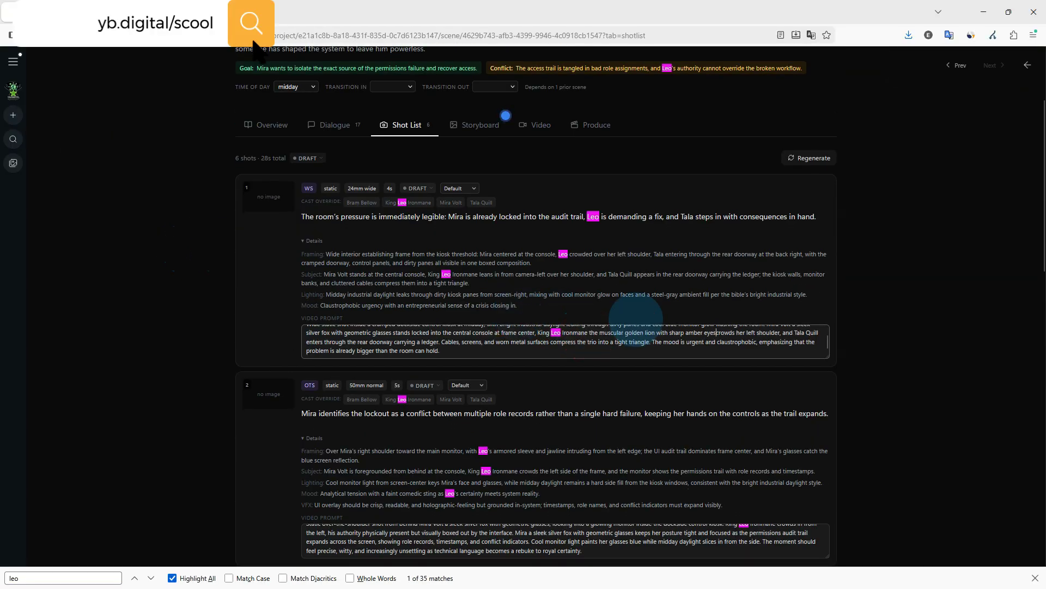
pyautogui.scroll(-5, 744, 315)
pyautogui.scroll(1, 760, 275)
pyautogui.click(749, 257)
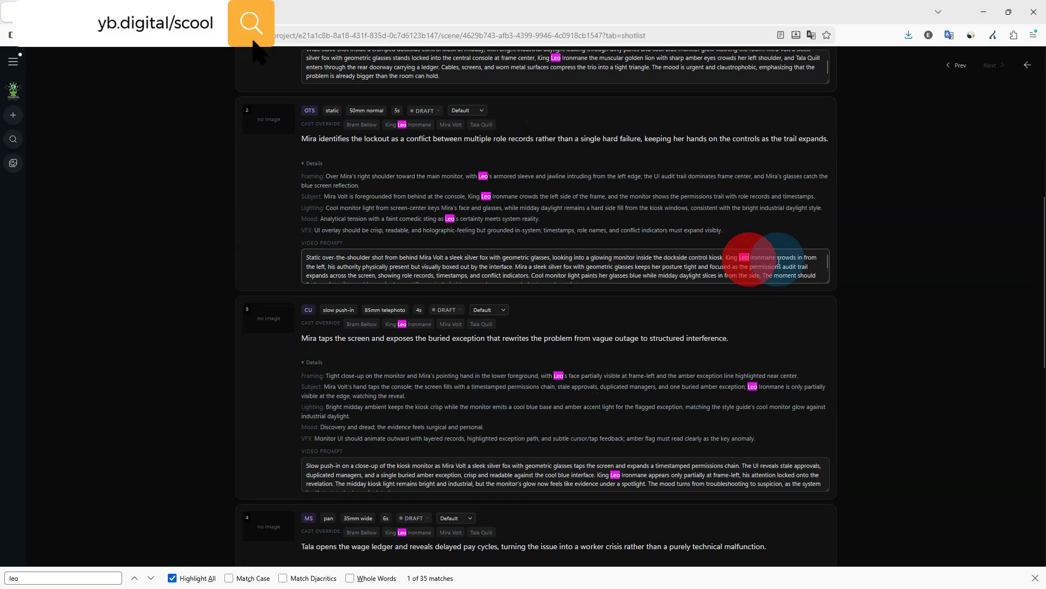
pyautogui.write('the muscular golden lion with sharp amber eyes')
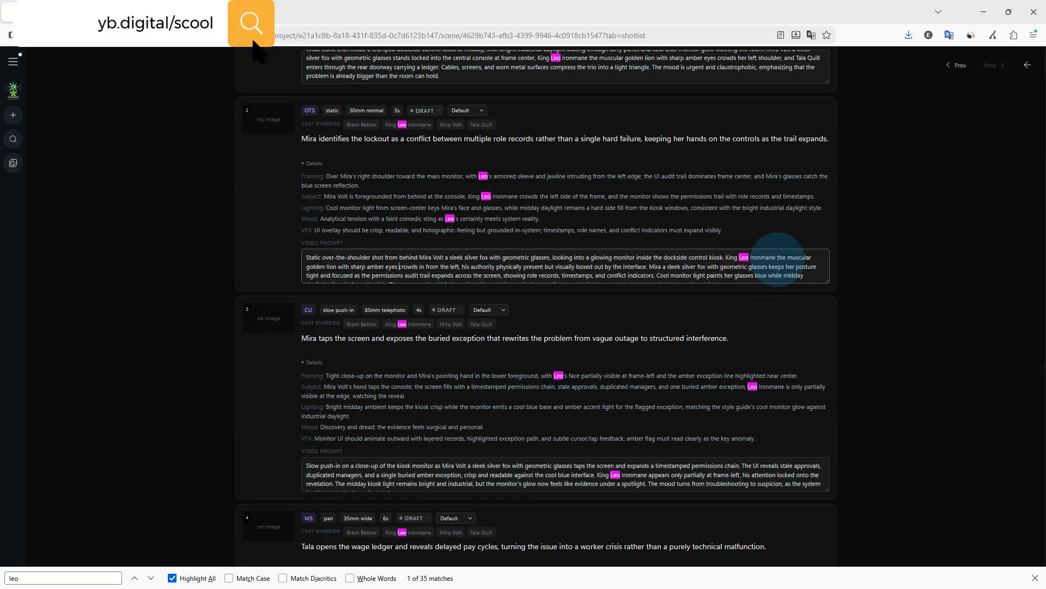
# Step: Insert "the muscular golden lion with sharp amber eyes" after King Leo Ironmane in shot 3's video prompt
pyautogui.scroll(-4, 627, 317)
pyautogui.click(651, 269)
pyautogui.write('the muscular golden lion with sharp amber eyes')
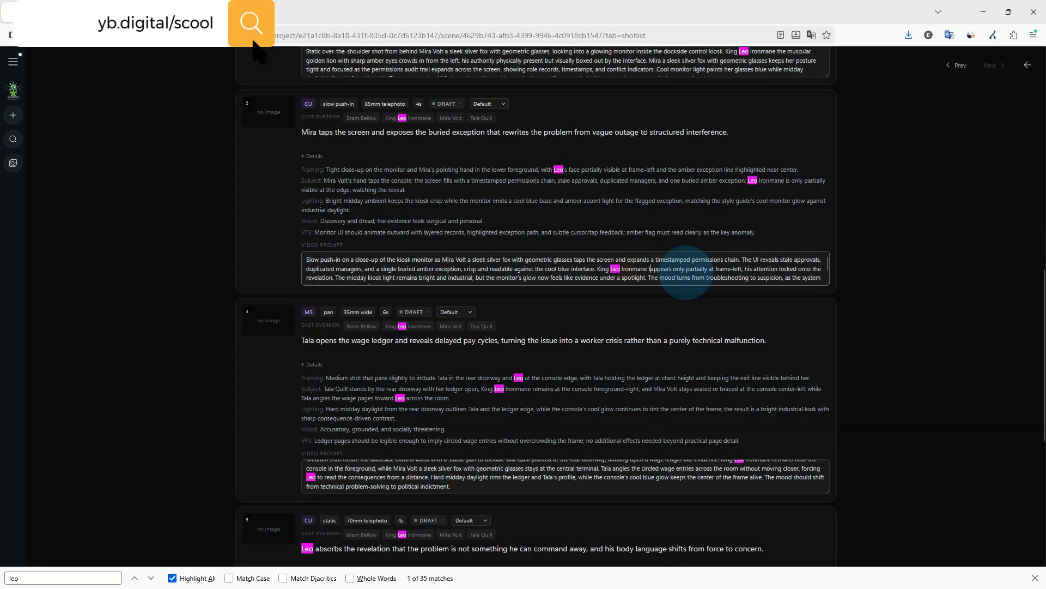
# Step: Insert "the muscular golden lion with sharp amber eyes" after both mentions of Leo in shot 4's video prompt
pyautogui.scroll(-4, 687, 271)
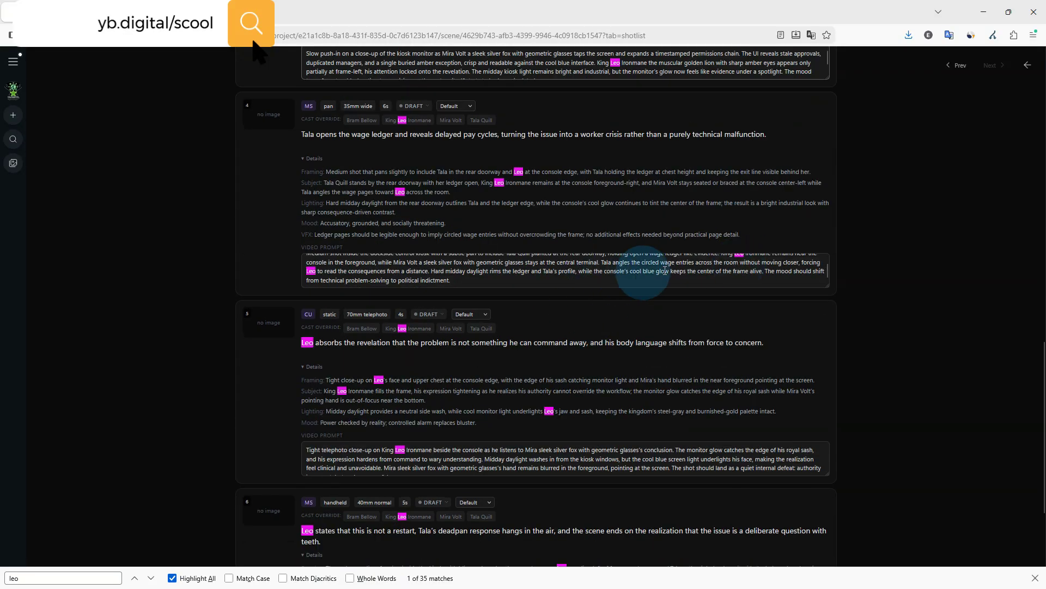
pyautogui.scroll(1, 643, 263)
pyautogui.click(770, 263)
pyautogui.write('the muscular golden lion with sharp amber eyes')
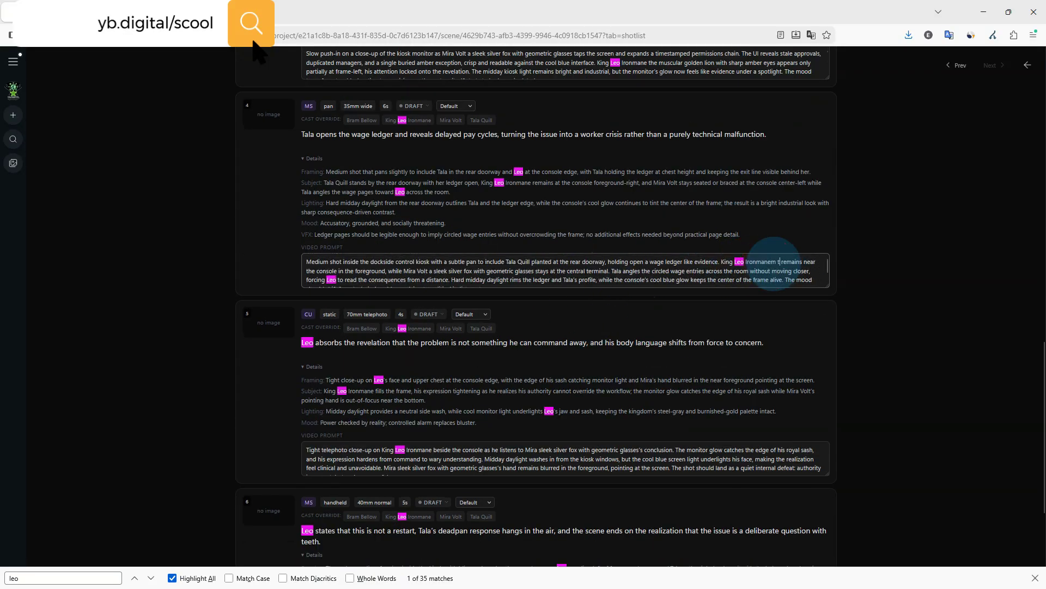
pyautogui.click(464, 280)
pyautogui.write('the')
pyautogui.scroll(-3, 507, 275)
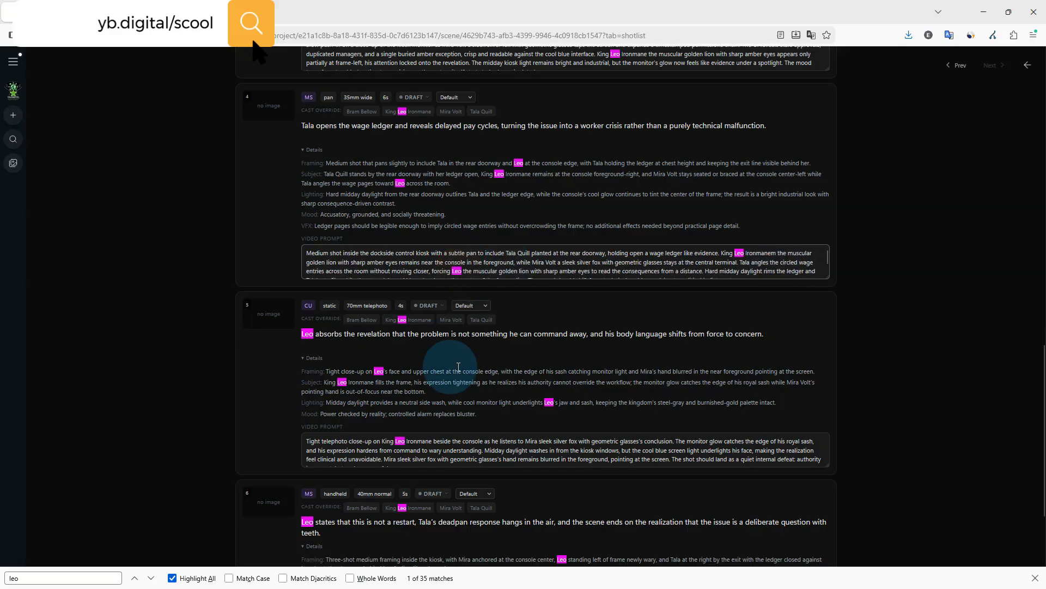
# Step: Insert "the muscular golden lion with sharp amber eyes" after every mention of Leo in the video prompts of shots 5 and 6
pyautogui.click(433, 314)
pyautogui.write('the muscular golden lion with sharp amber eyes')
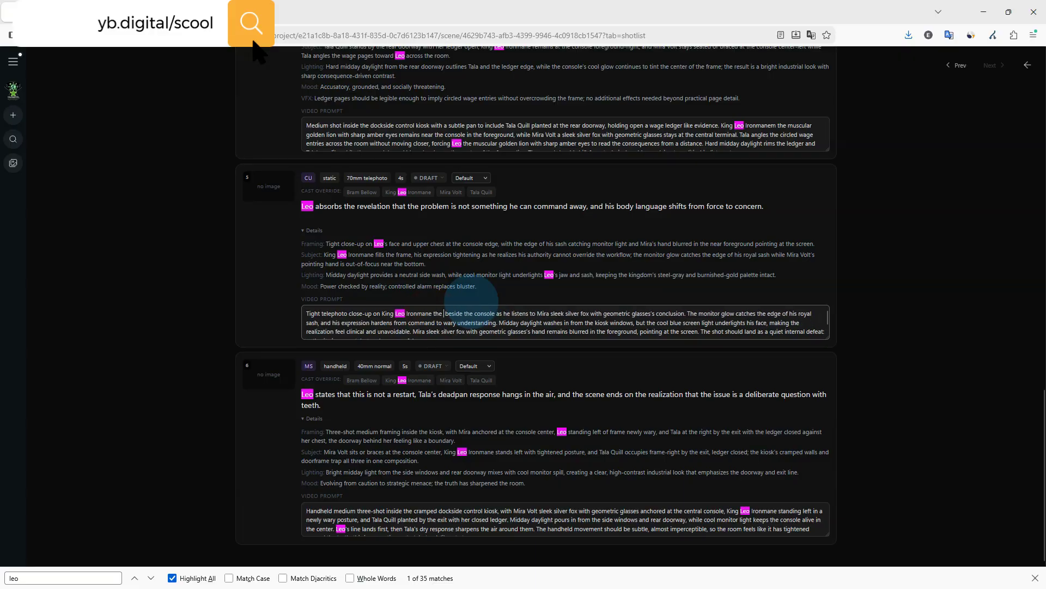
pyautogui.click(778, 511)
pyautogui.write('the muscular golden lion with sharp amber eyes')
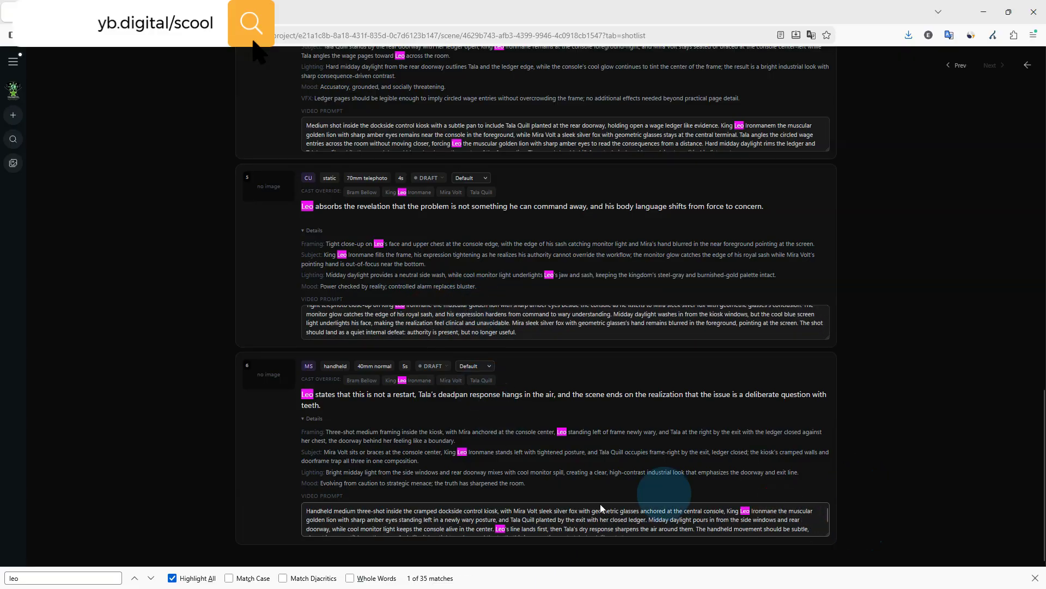
pyautogui.click(507, 530)
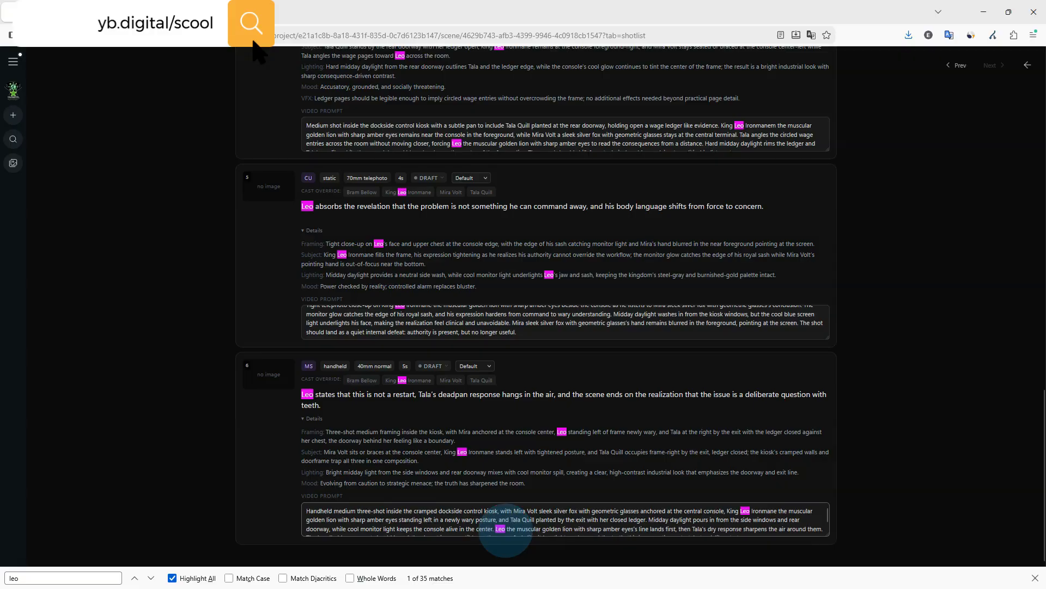
# Step: Search the shot list for "tala" to locate her mentions in the video prompts
pyautogui.click(191, 12)
pyautogui.scroll(-12, 427, 362)
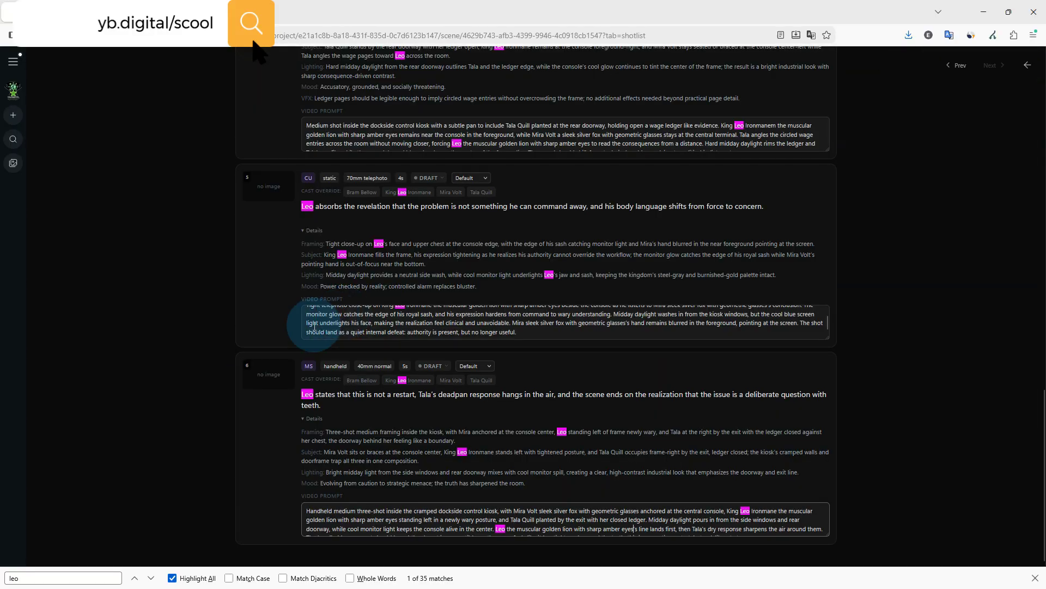
pyautogui.hotkey('ctrl', 'f')
pyautogui.write('tala')
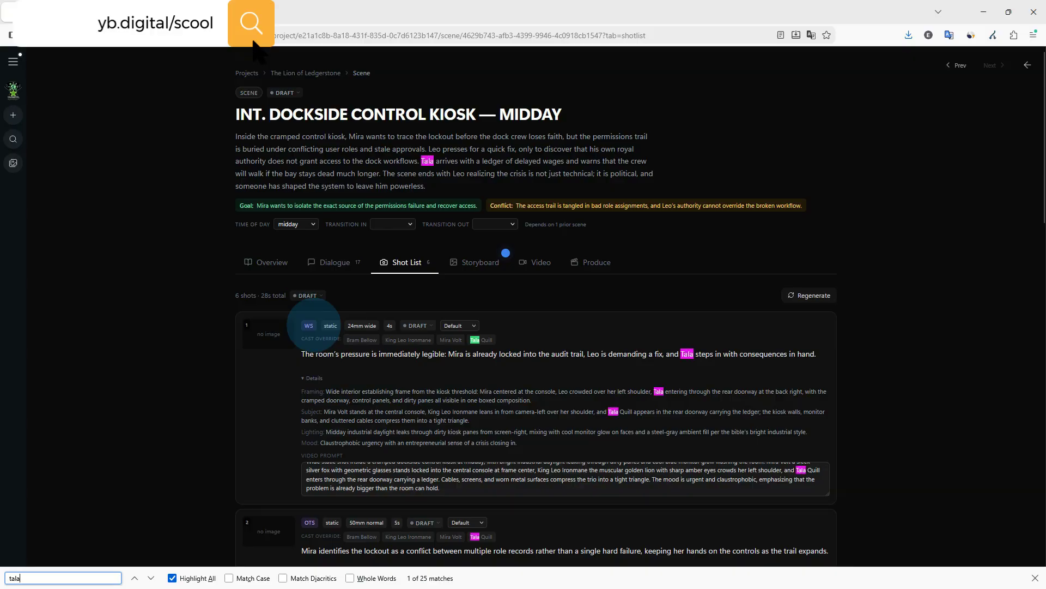
pyautogui.scroll(-13, 229, 318)
# Step: Expand Tala Quill's visual identity in the project's cast and copy "elderly hornbill with an unflinching stare" from her physical description
pyautogui.hotkey('ctrl', 'Tab')
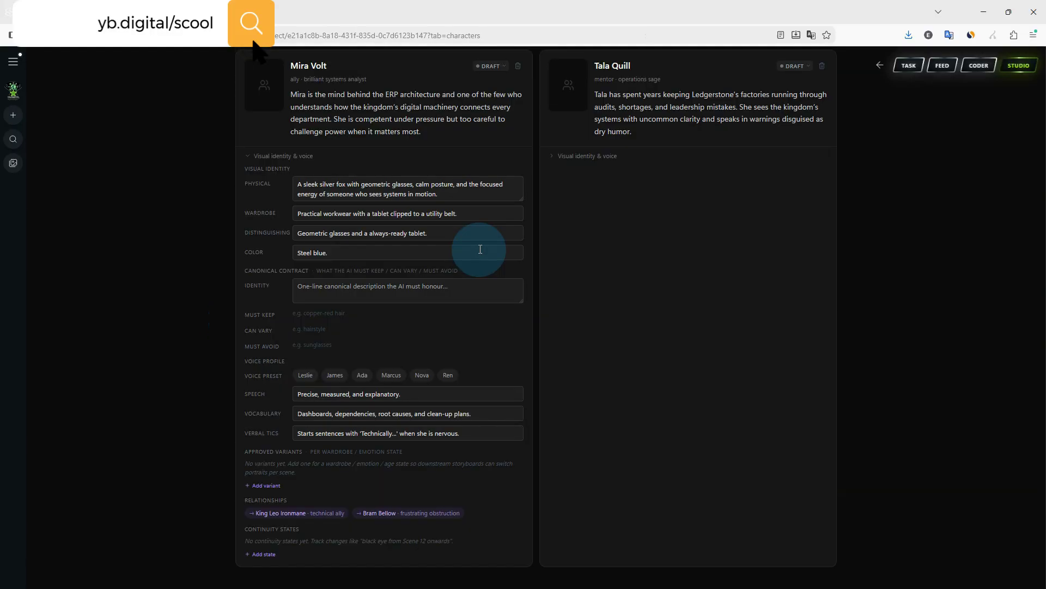
pyautogui.click(581, 156)
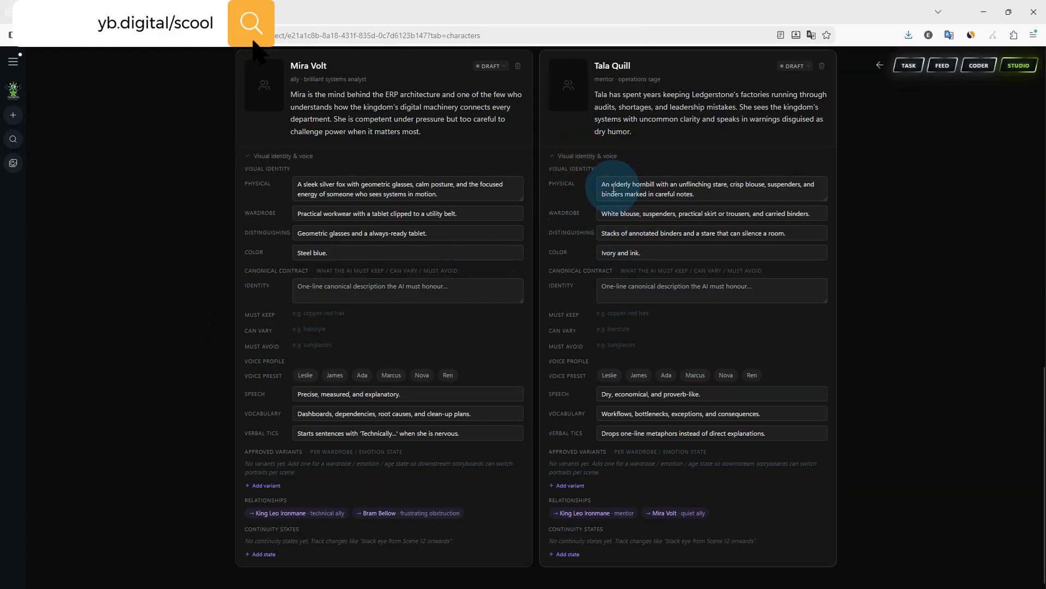
pyautogui.moveTo(611, 186); pyautogui.dragTo(727, 186)
pyautogui.hotkey('ctrl', 'c')
pyautogui.hotkey('ctrl', 'Tab')
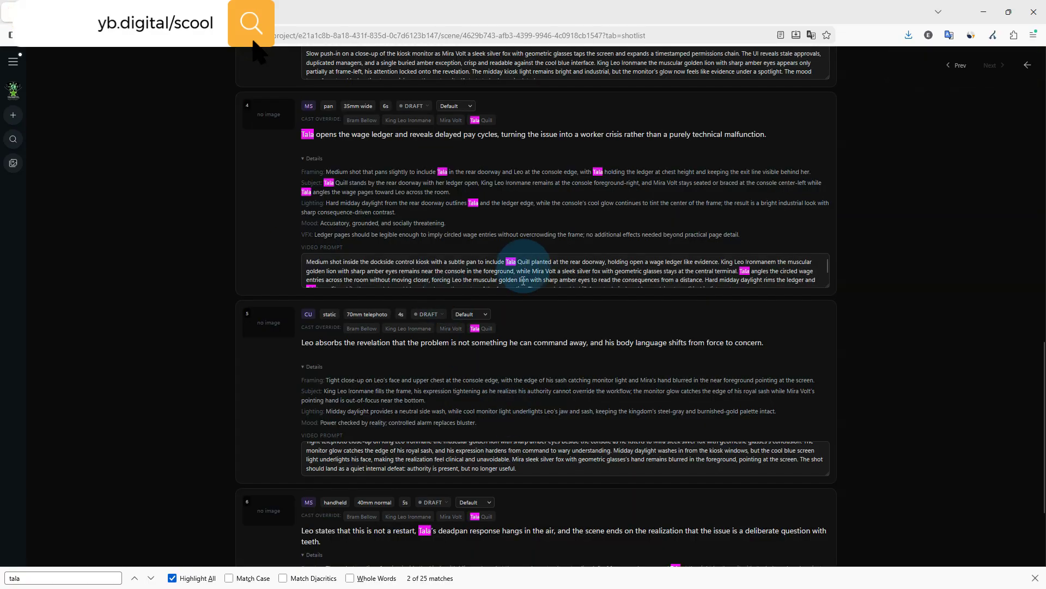
# Step: Insert "the elderly hornbill with an unflinching stare" after all three mentions of Tala in shot 4's video prompt
pyautogui.scroll(3, 525, 280)
pyautogui.scroll(-2, 538, 300)
pyautogui.scroll(-1, 536, 340)
pyautogui.scroll(1, 532, 331)
pyautogui.click(534, 330)
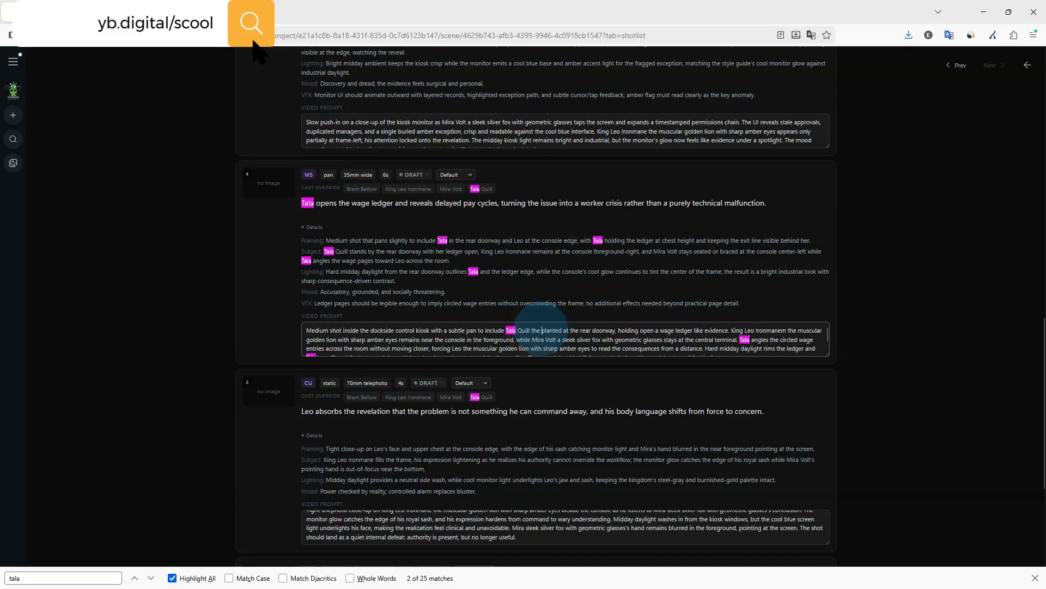
pyautogui.hotkey('ctrl', 'v')
pyautogui.click(364, 349)
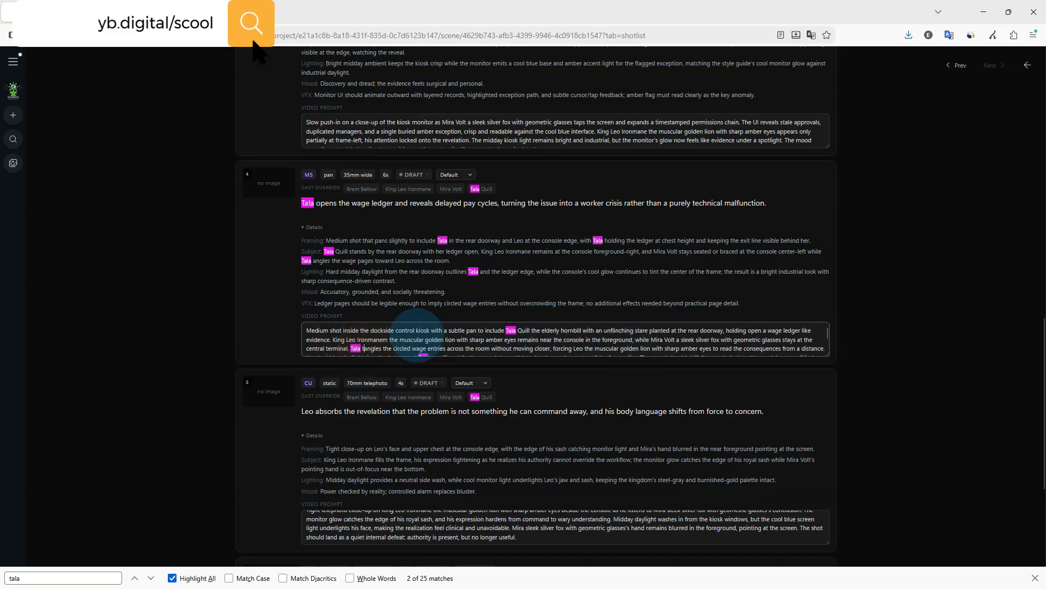
pyautogui.write('the elderly hornbill with an unflinching stare')
pyautogui.scroll(-1, 463, 338)
pyautogui.click(555, 339)
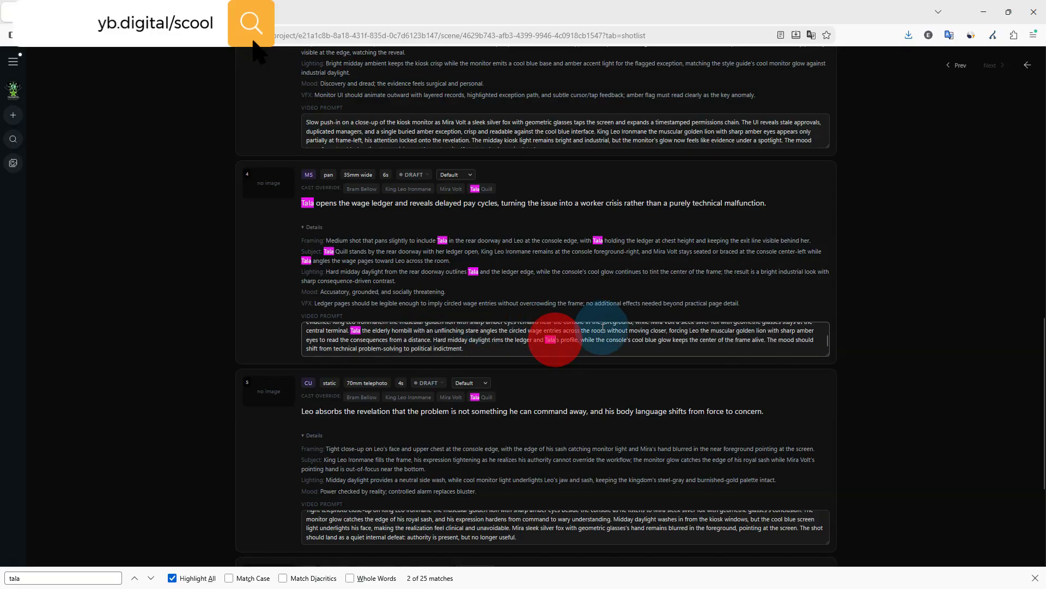
pyautogui.write('the elderly hornbill with an unflinching stare')
# Step: Insert "the elderly hornbill with an unflinching stare" after both mentions of Tala in shot 6's video prompt
pyautogui.scroll(-4, 600, 423)
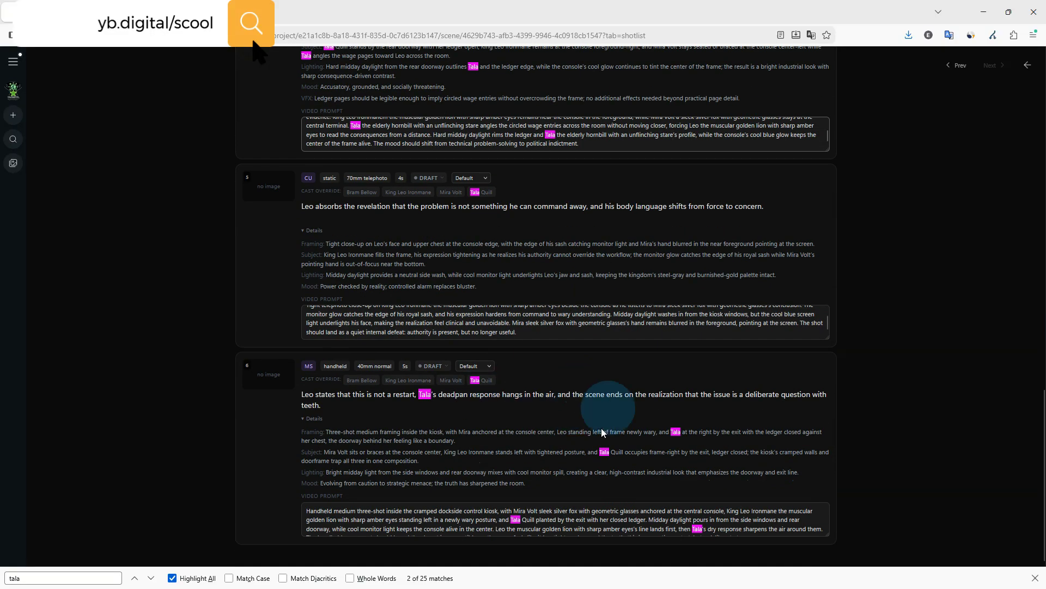
pyautogui.click(537, 519)
pyautogui.write('the elderly hornbill with an unflinching stare')
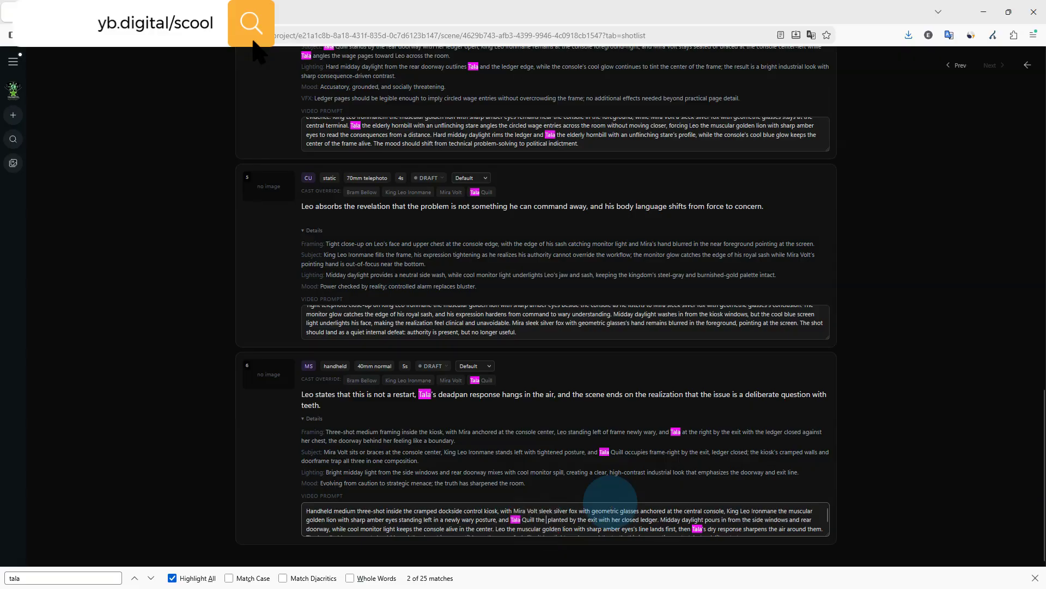
pyautogui.scroll(-1, 797, 515)
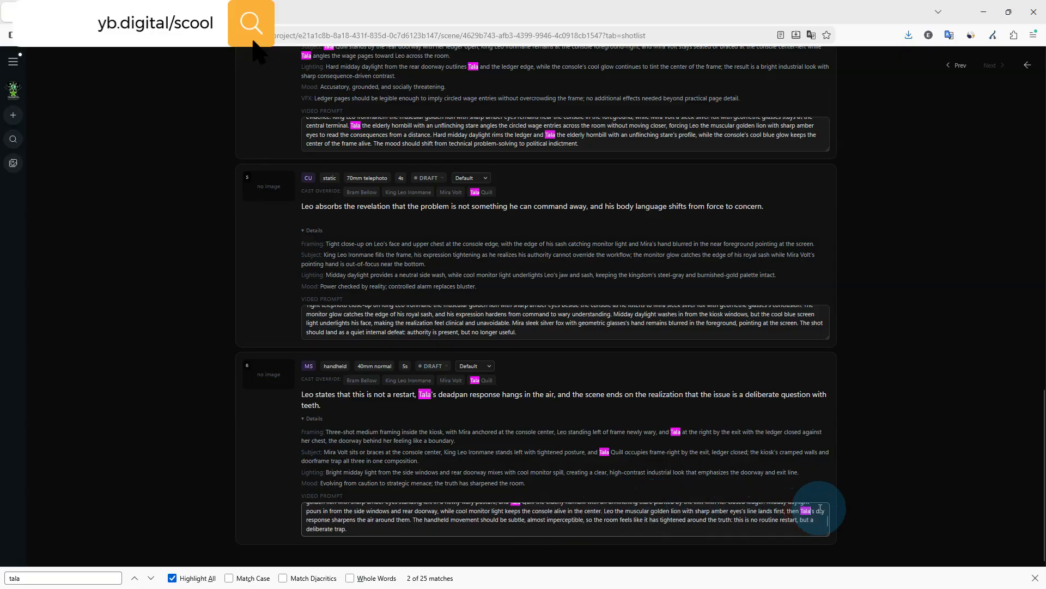
pyautogui.click(817, 512)
pyautogui.write('the elderly hornbill with an unflinching stare')
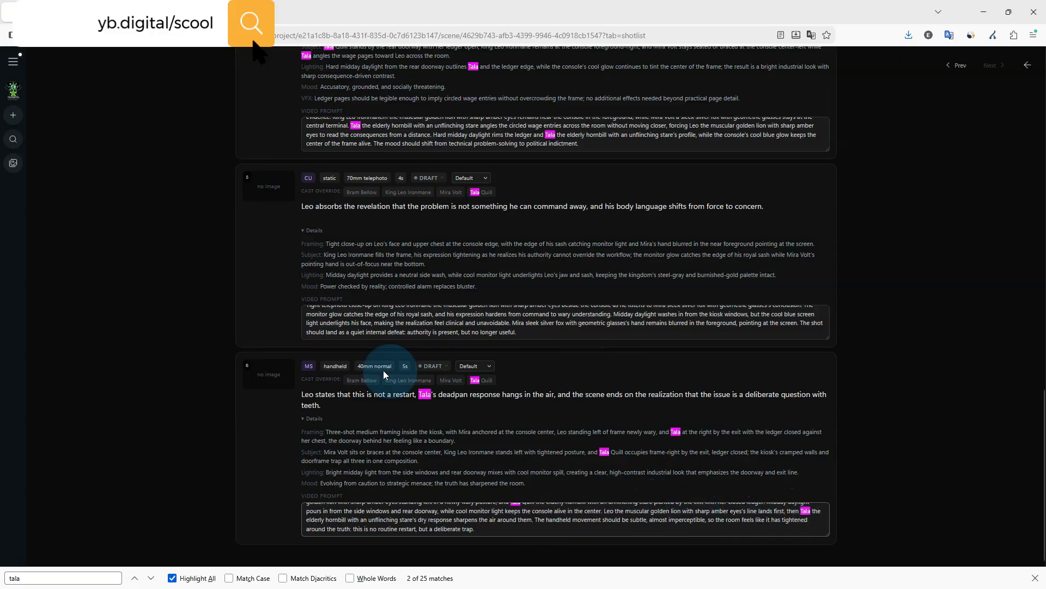
pyautogui.scroll(1, 519, 519)
pyautogui.click(522, 517)
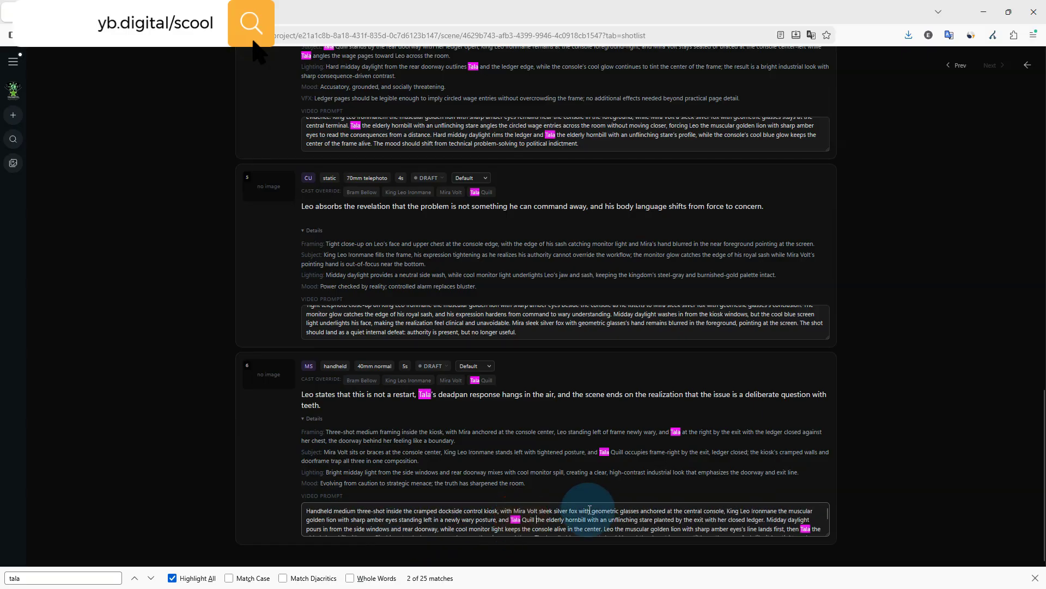
# Step: Review the video prompts across the shot list and the storyboard frames for the scene's six shots
pyautogui.scroll(15, 191, 303)
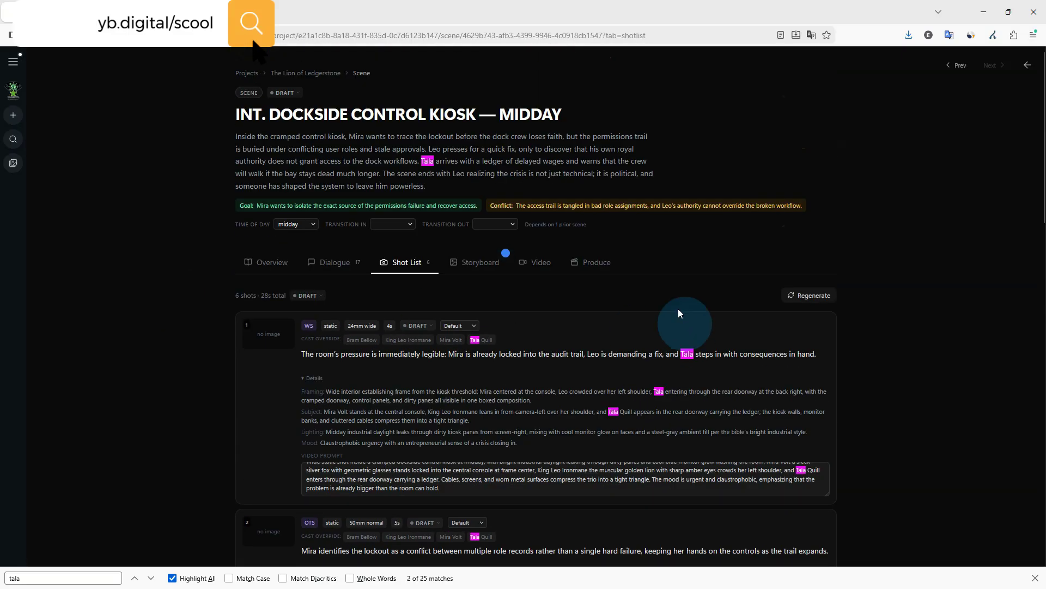
pyautogui.scroll(-3, 276, 322)
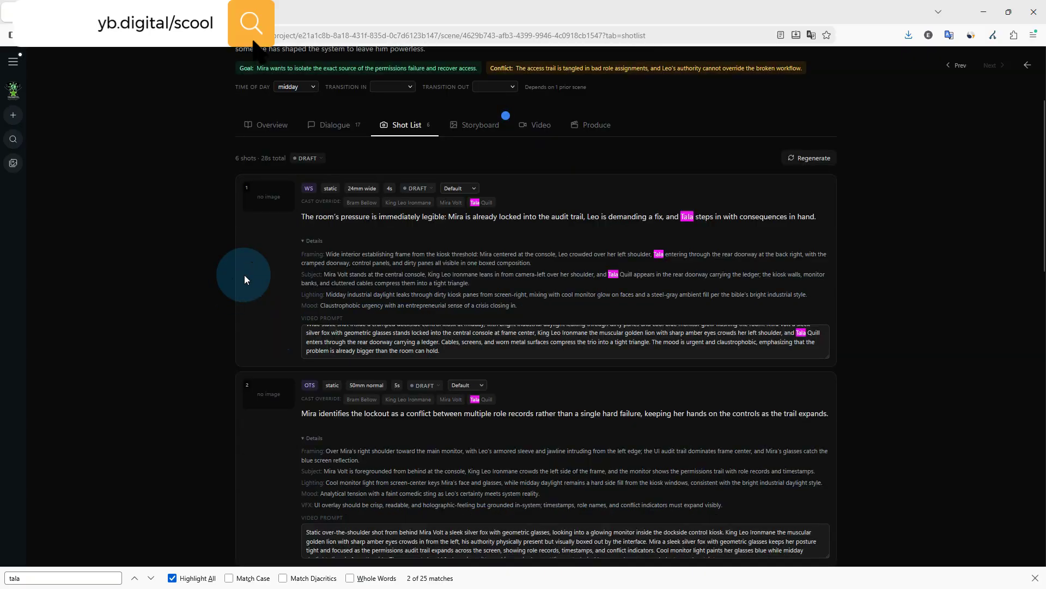
pyautogui.scroll(-15, 143, 270)
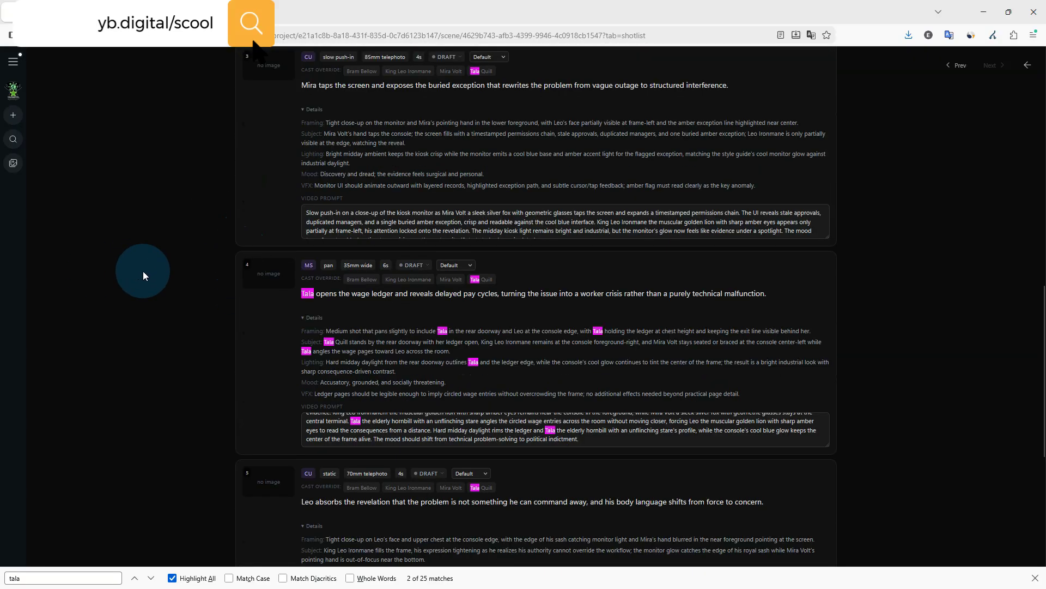
pyautogui.scroll(15, 158, 263)
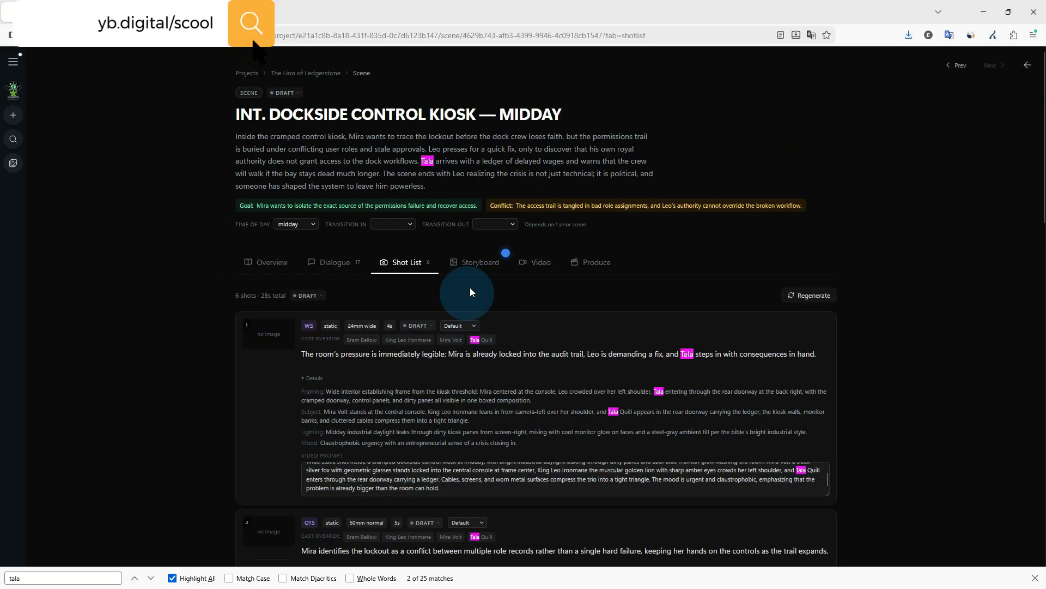
pyautogui.click(470, 267)
pyautogui.scroll(-2, 289, 309)
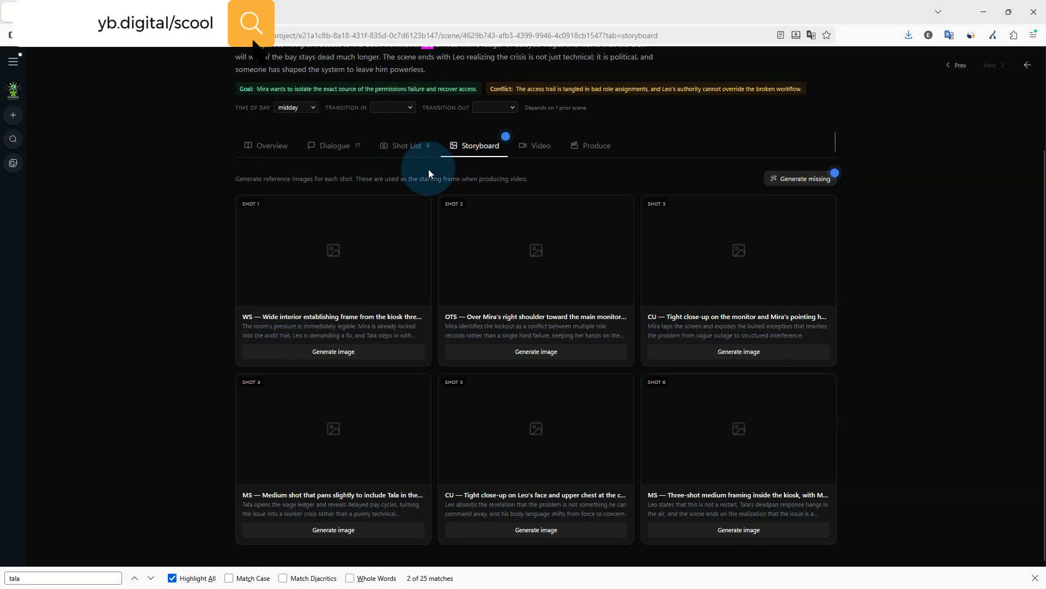
pyautogui.click(540, 146)
pyautogui.click(489, 147)
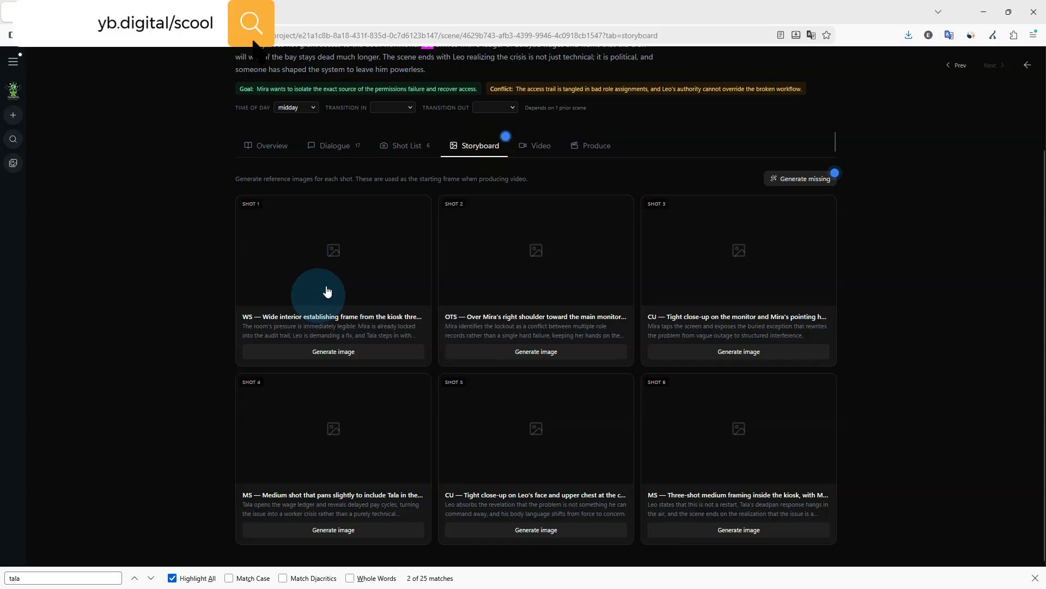
# Step: Check the scene's video quality and resolution options, and set the aspect ratio to 9:16
pyautogui.click(528, 155)
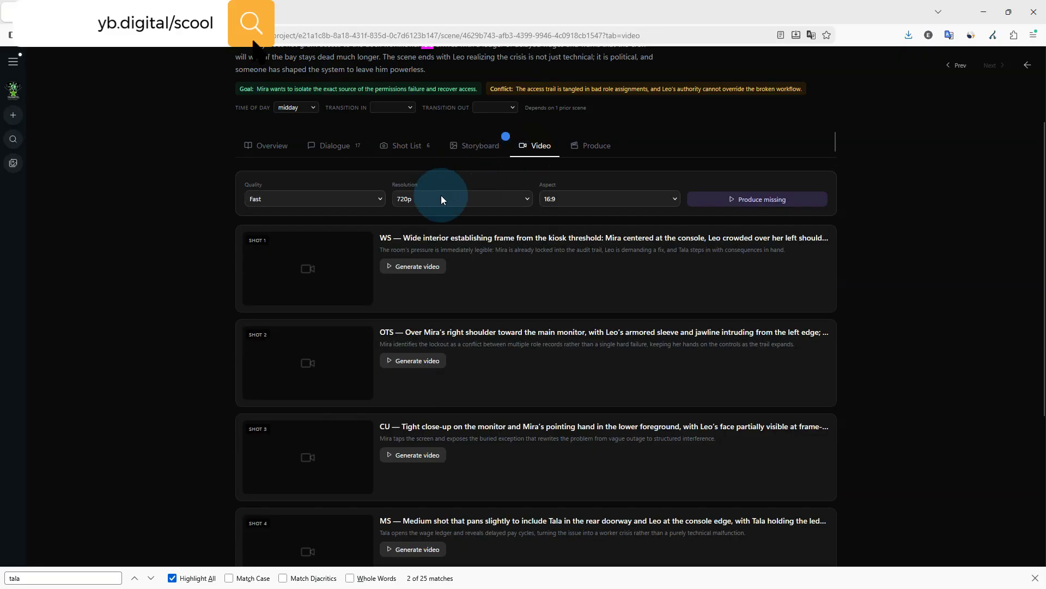
pyautogui.click(330, 204)
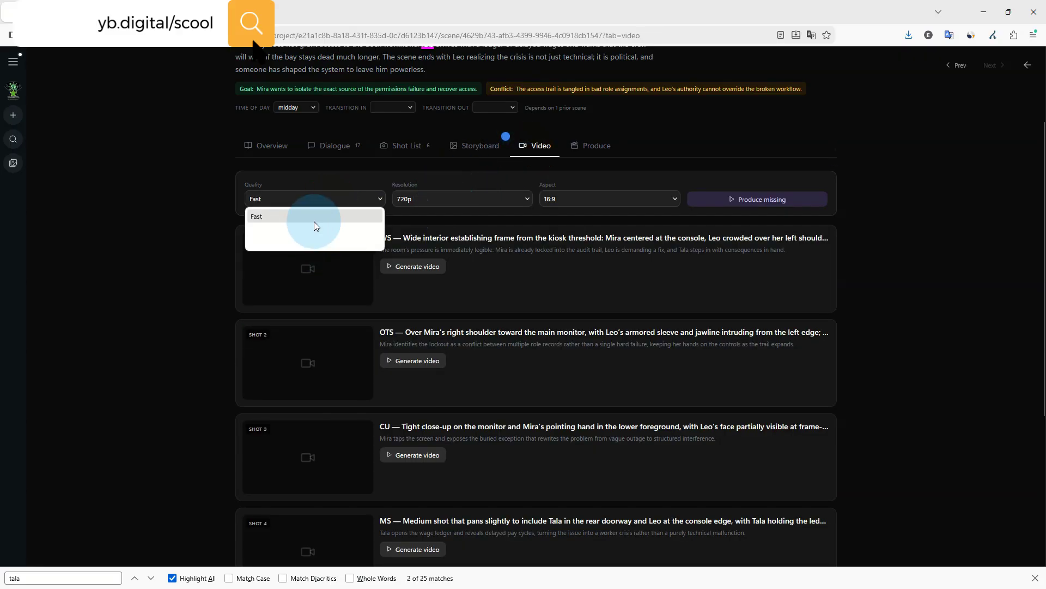
pyautogui.click(176, 234)
pyautogui.click(435, 199)
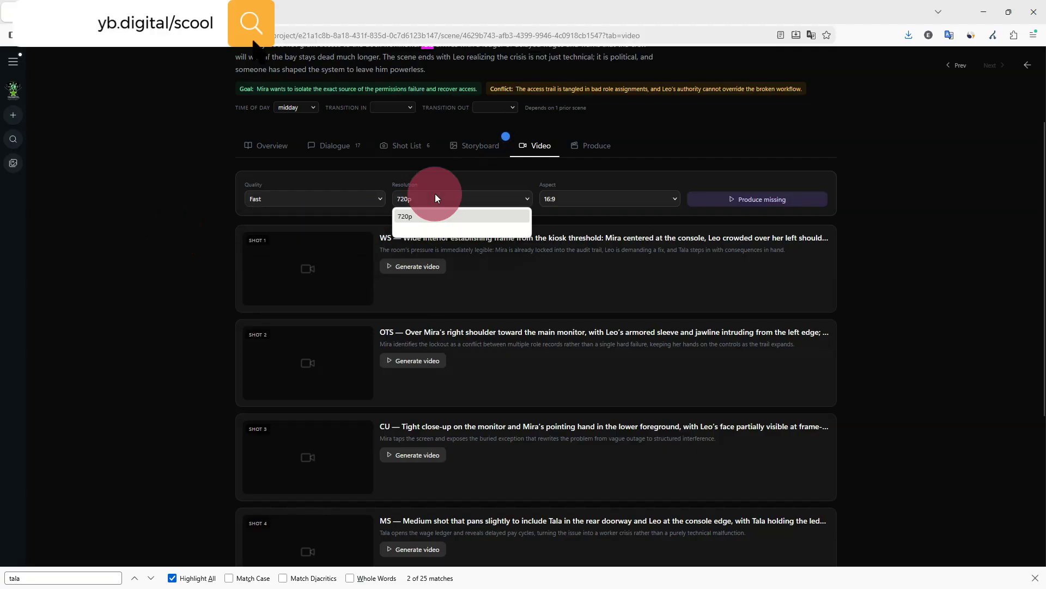
pyautogui.click(561, 198)
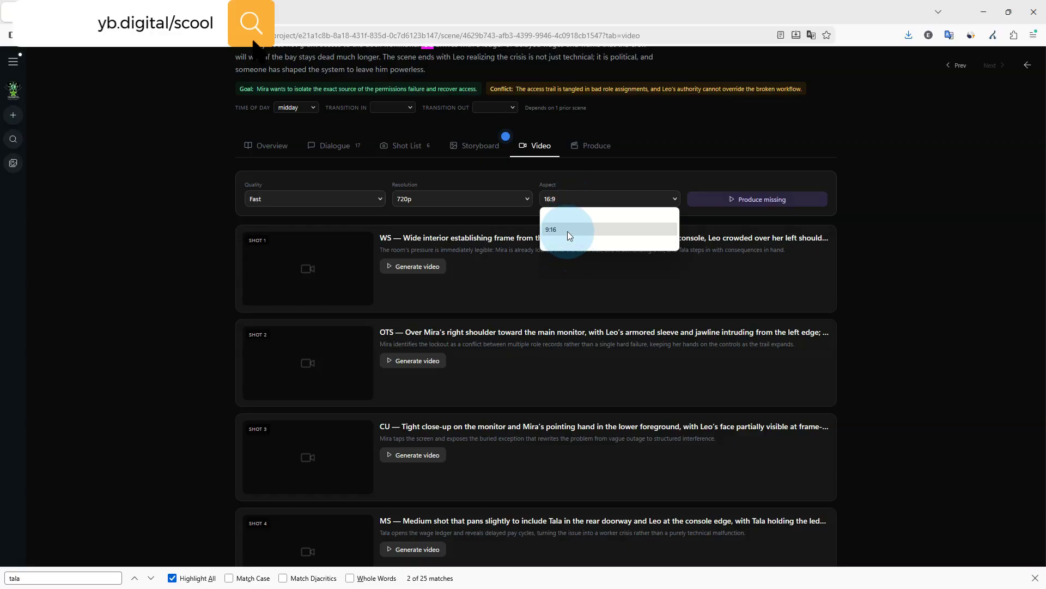
pyautogui.click(567, 231)
# Step: Open Advanced Movie Maker's One Shot history in the other tab and view an earlier lion-and-fox clip to check its format
pyautogui.click(191, 11)
pyautogui.scroll(13, 231, 229)
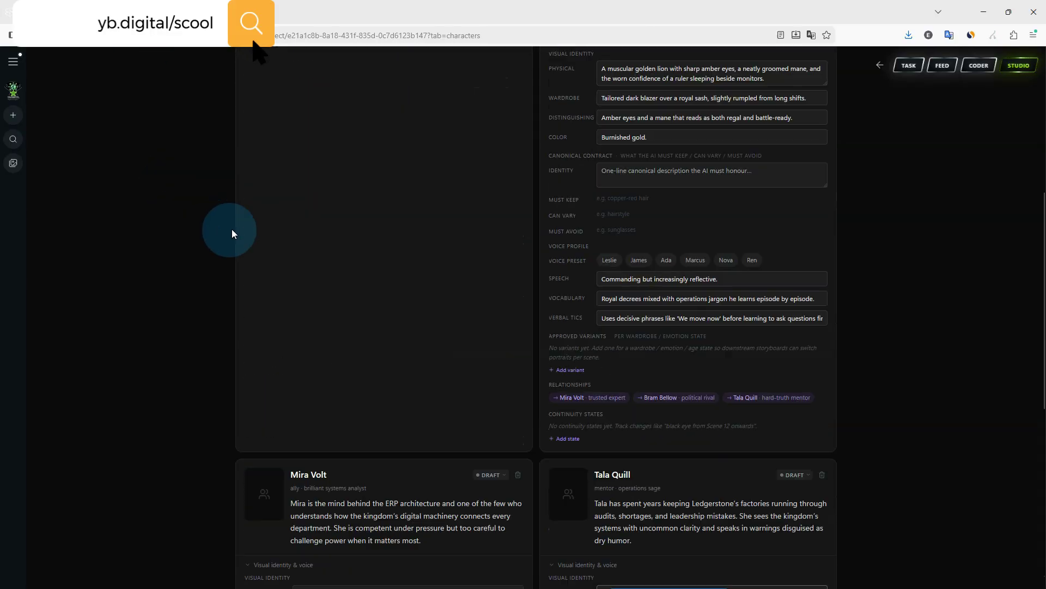
pyautogui.click(244, 74)
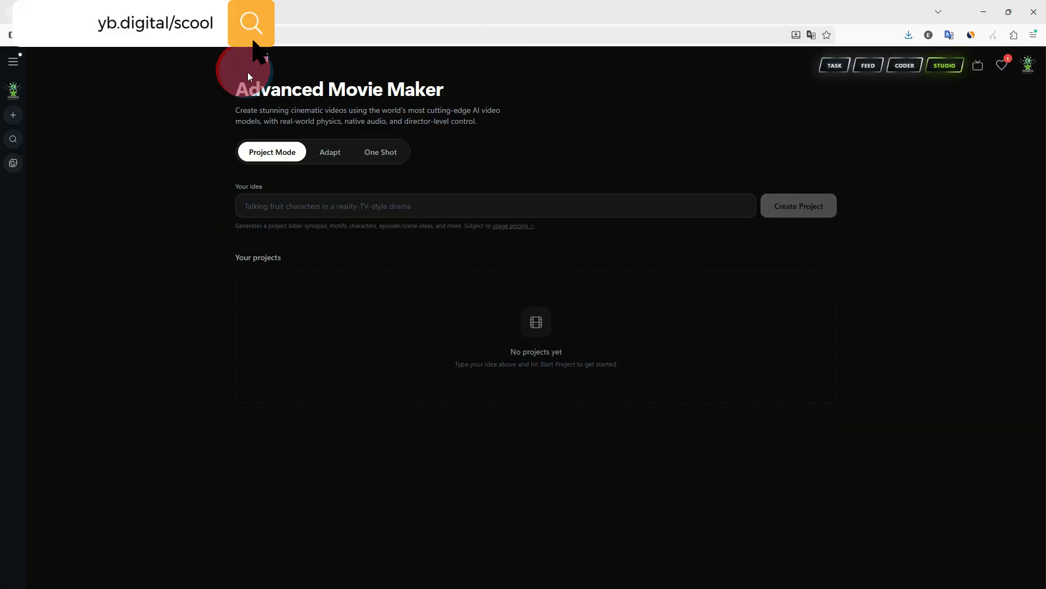
pyautogui.click(382, 152)
pyautogui.scroll(-6, 429, 219)
pyautogui.scroll(-4, 429, 219)
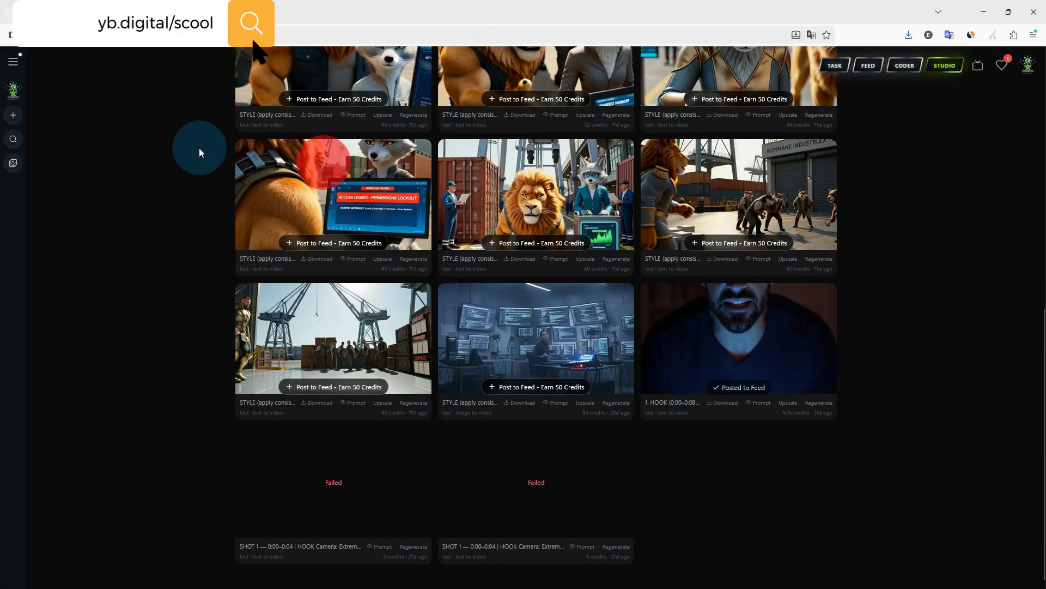
pyautogui.click(323, 153)
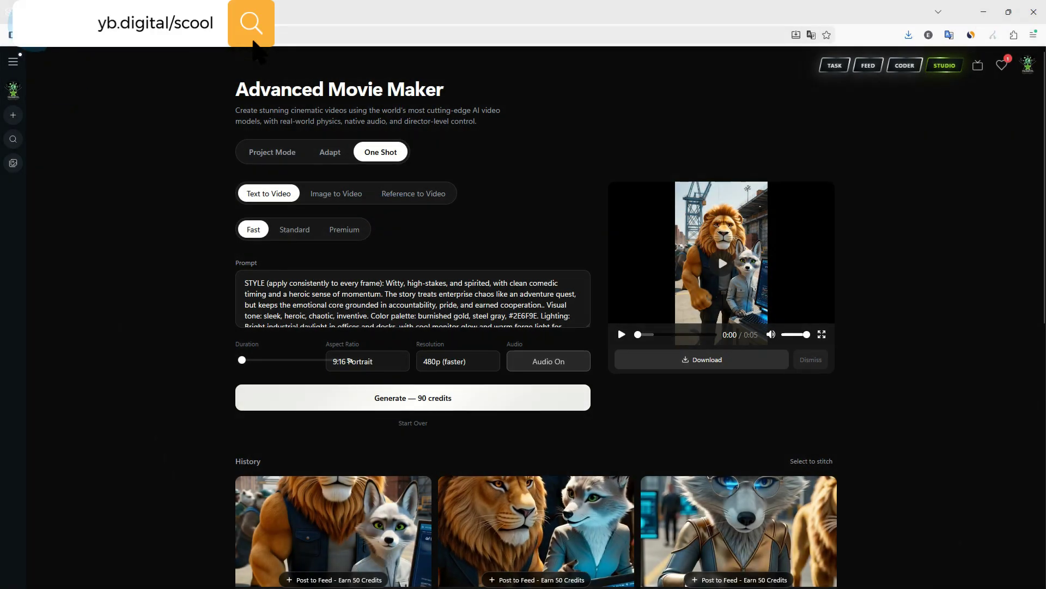
# Step: Return to the Dockside Control Kiosk scene, produce the videos for all missing shots, and close the "tala" page search
pyautogui.click(24, 16)
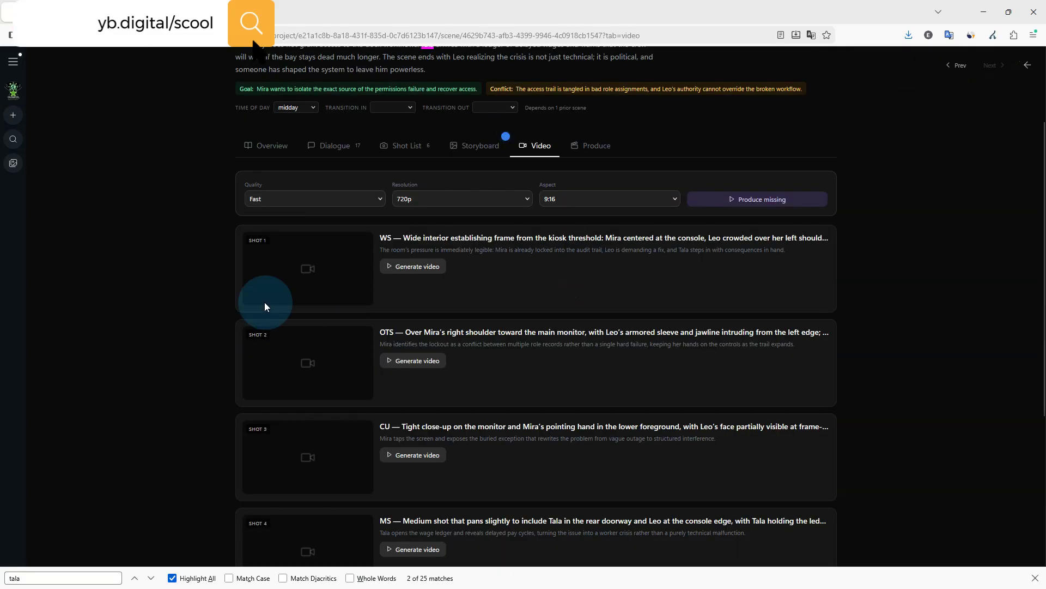
pyautogui.click(770, 204)
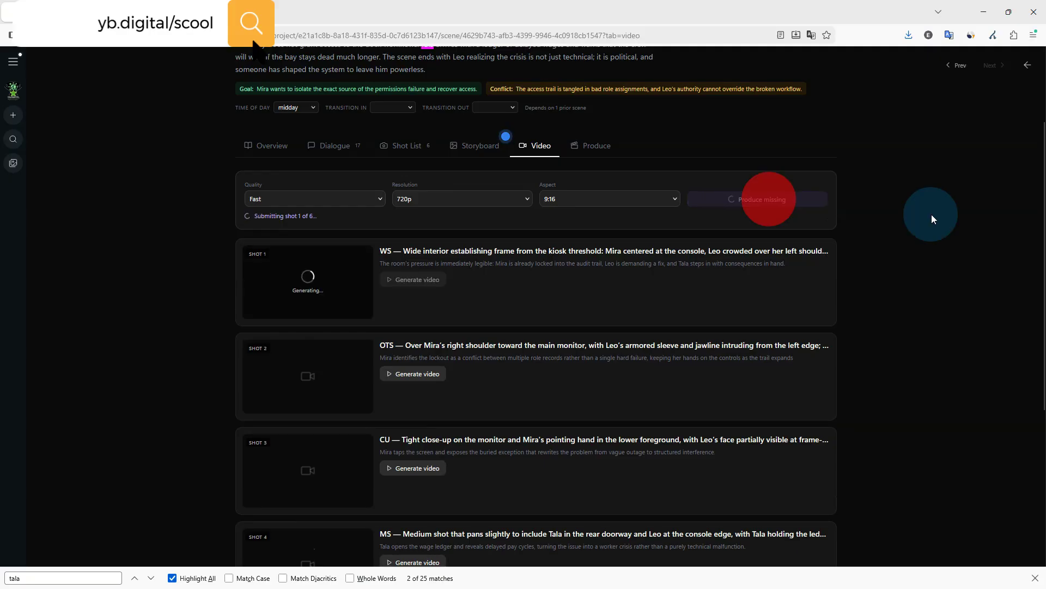
pyautogui.scroll(-3, 288, 242)
pyautogui.scroll(-2, 272, 240)
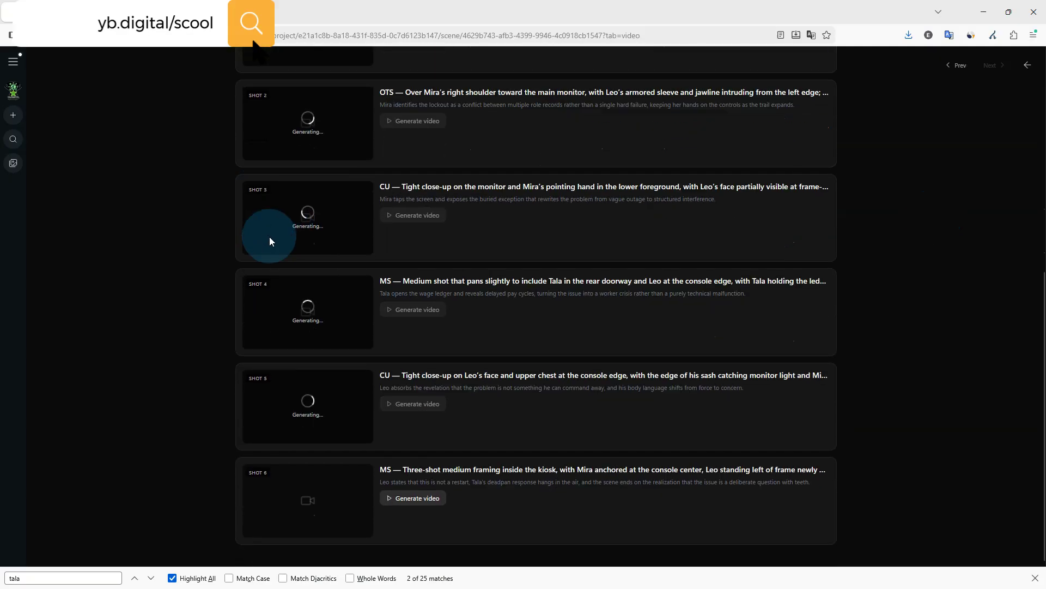
pyautogui.scroll(5, 267, 308)
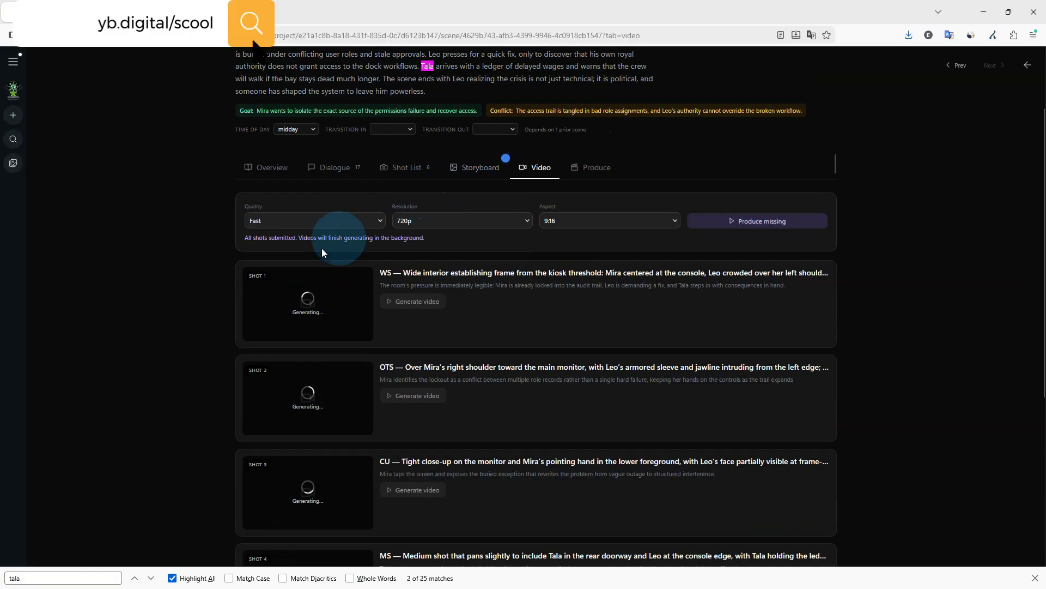
pyautogui.scroll(-3, 250, 294)
pyautogui.scroll(5, 256, 297)
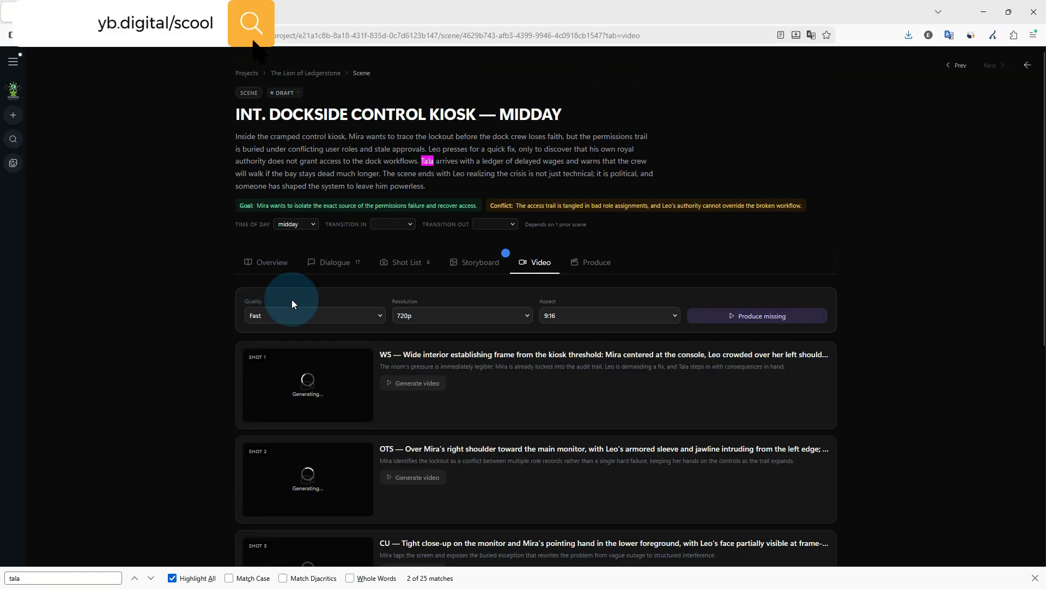
pyautogui.scroll(-6, 191, 296)
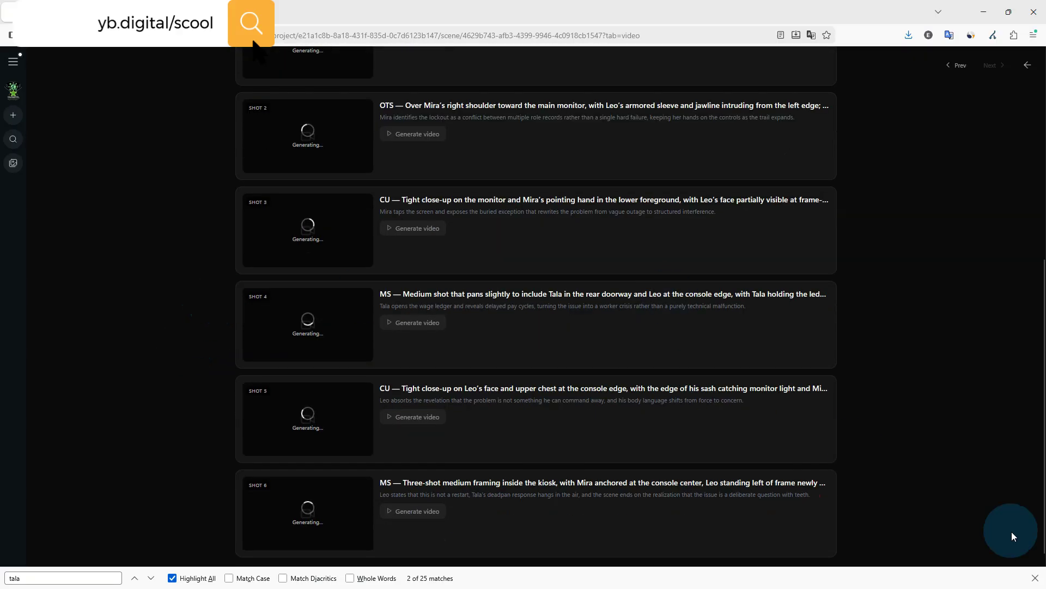
pyautogui.click(1035, 578)
# Step: Examine the generation progress and framing descriptions of the scene's shot videos
pyautogui.scroll(3, 262, 305)
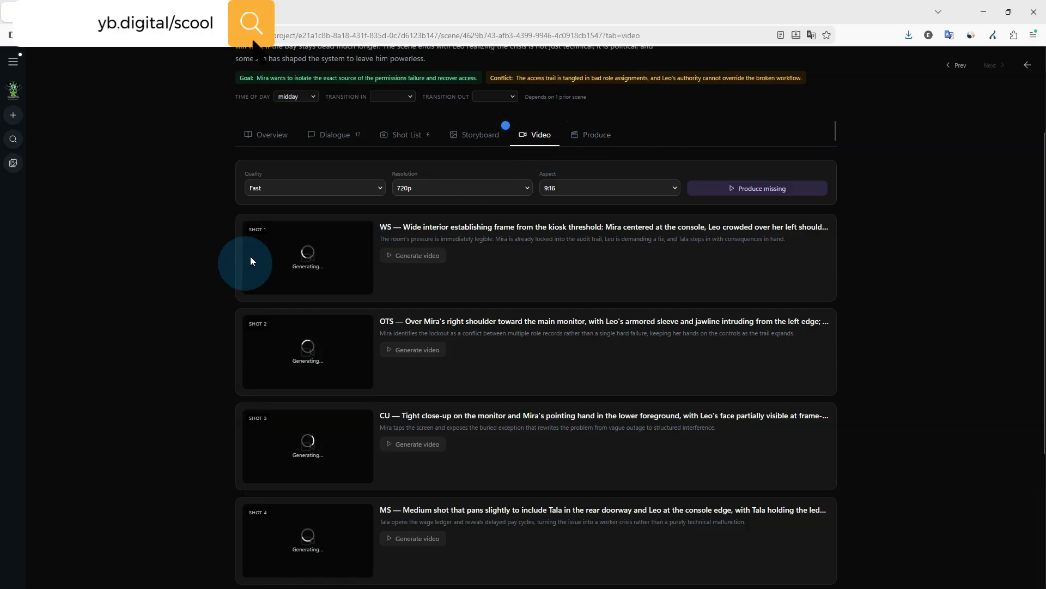
pyautogui.scroll(-4, 312, 224)
pyautogui.scroll(1, 182, 261)
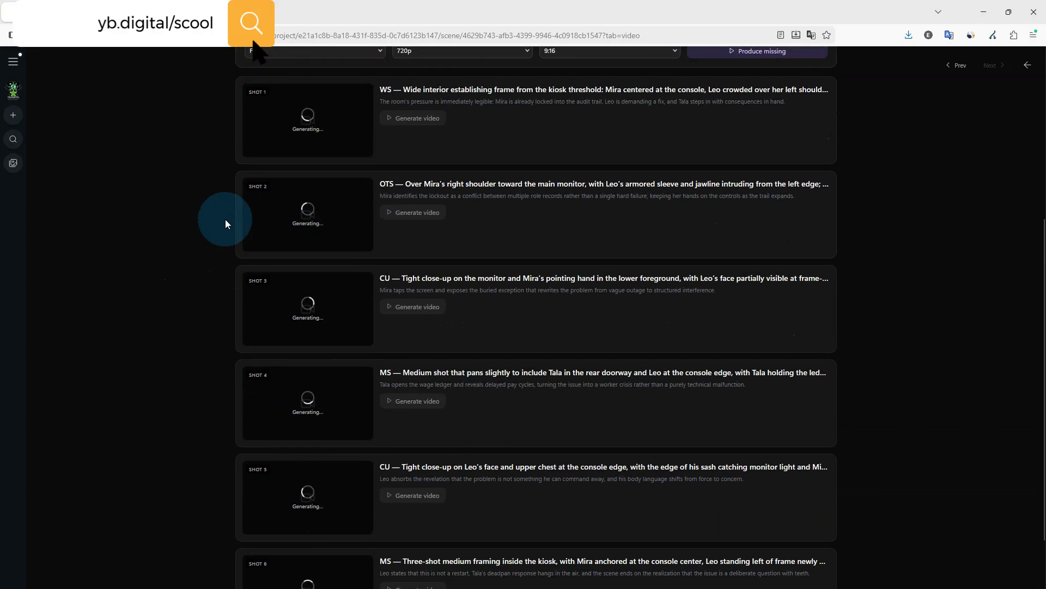
pyautogui.scroll(-1, 227, 223)
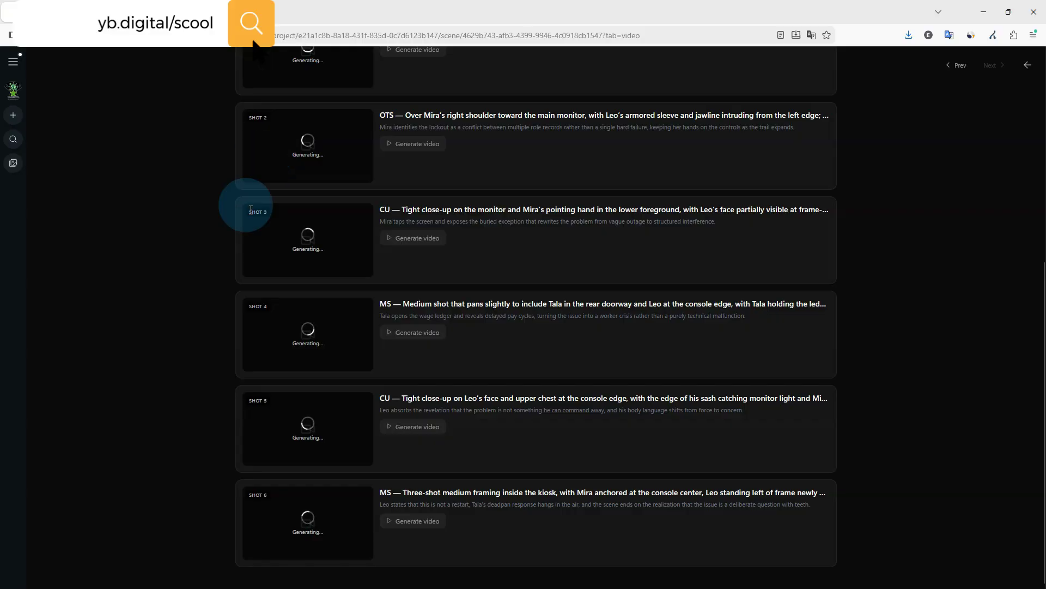
pyautogui.scroll(3, 418, 183)
pyautogui.moveTo(415, 159); pyautogui.dragTo(750, 158)
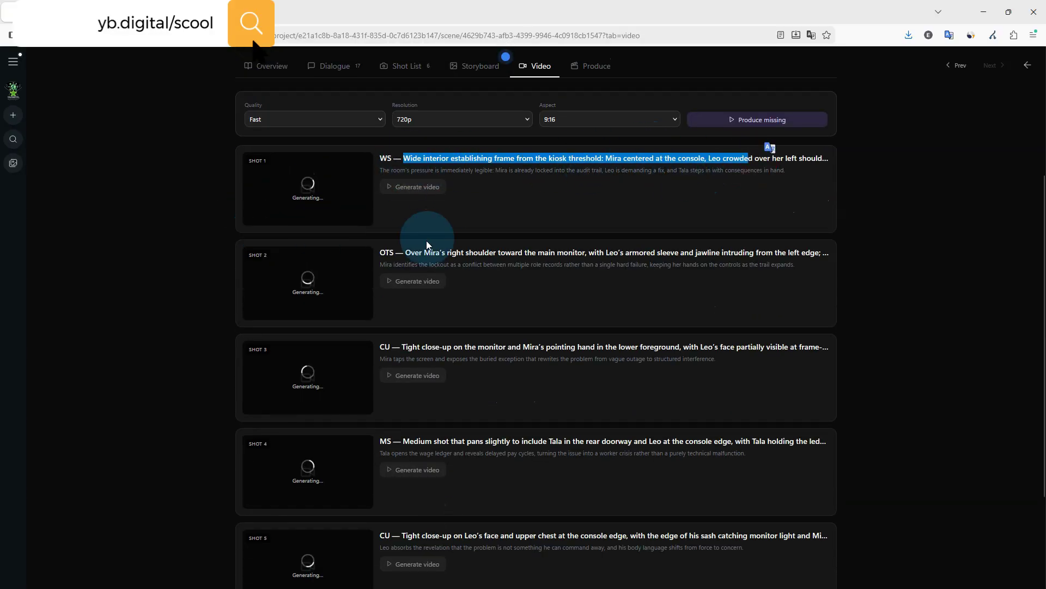
pyautogui.moveTo(385, 252); pyautogui.dragTo(473, 252)
pyautogui.click(550, 254)
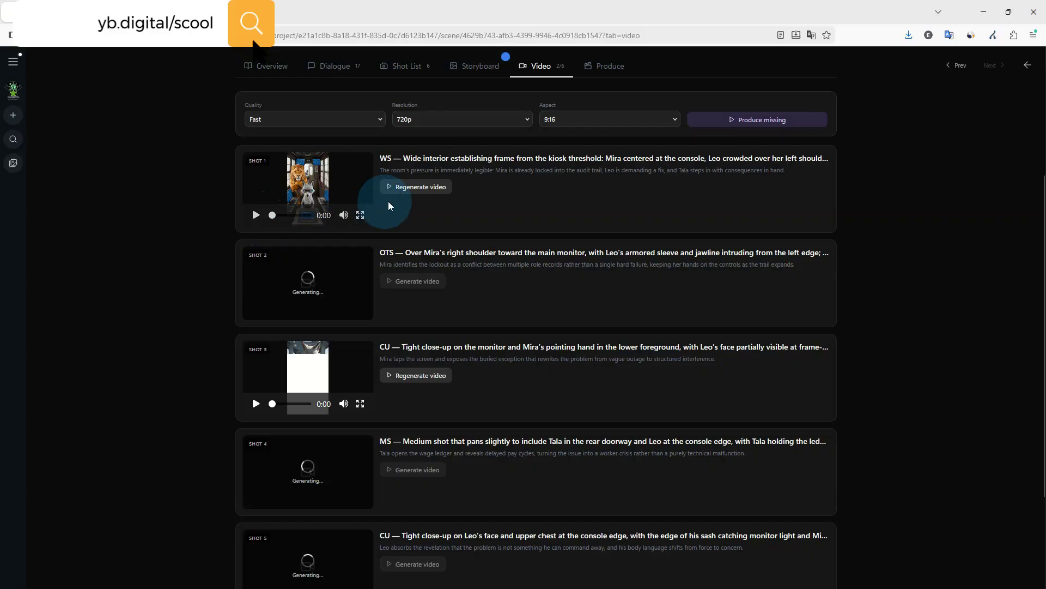
# Step: Play shot 1's generated video in full screen
pyautogui.click(413, 190)
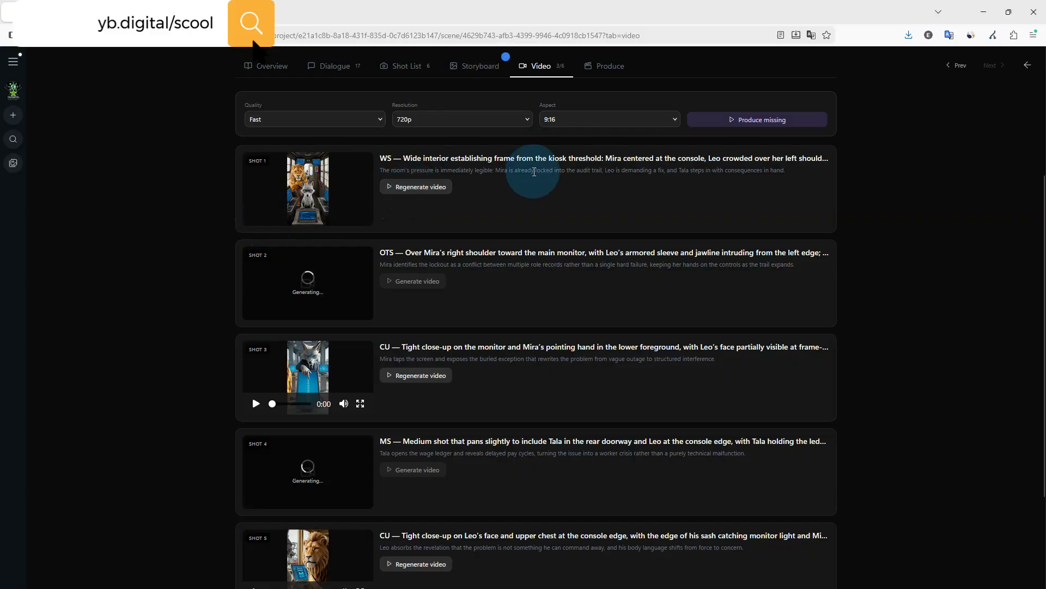
pyautogui.moveTo(263, 196)
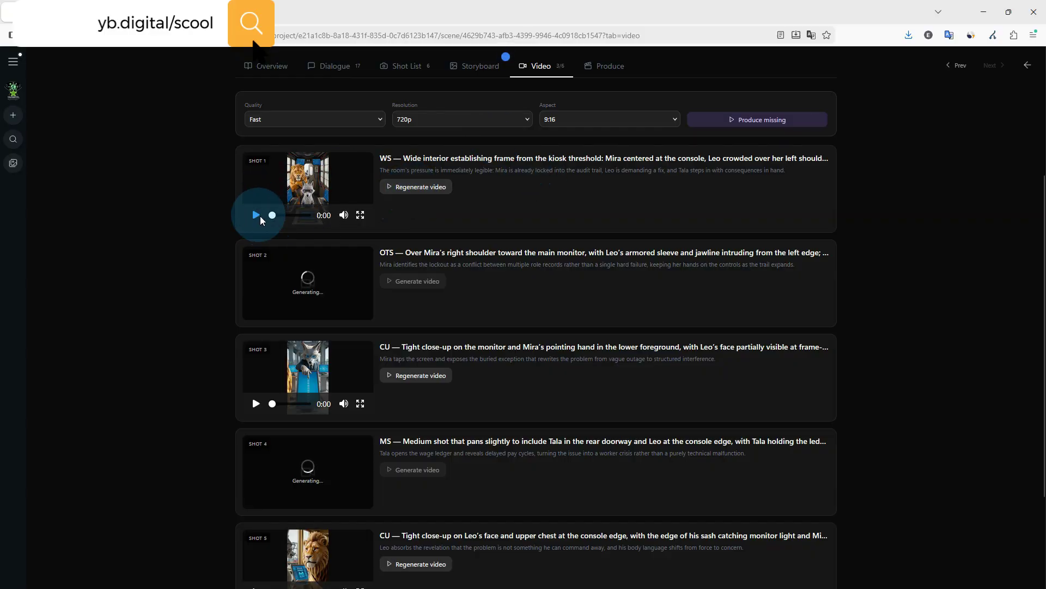
pyautogui.click(256, 214)
pyautogui.click(359, 215)
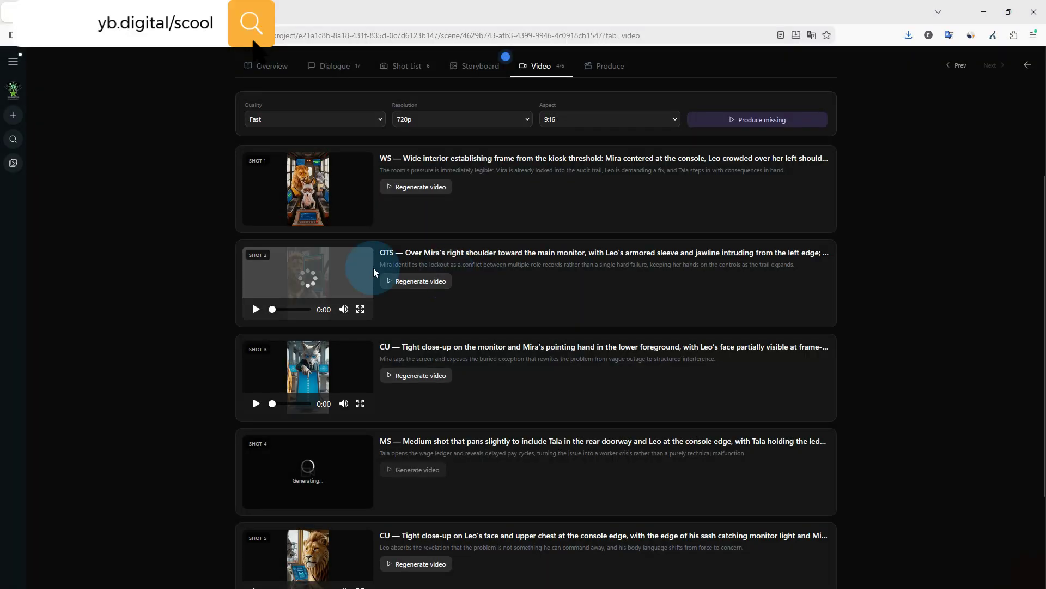
# Step: Review the generated videos of all six shots and check the available video quality options
pyautogui.scroll(-1, 280, 272)
pyautogui.scroll(-1, 280, 270)
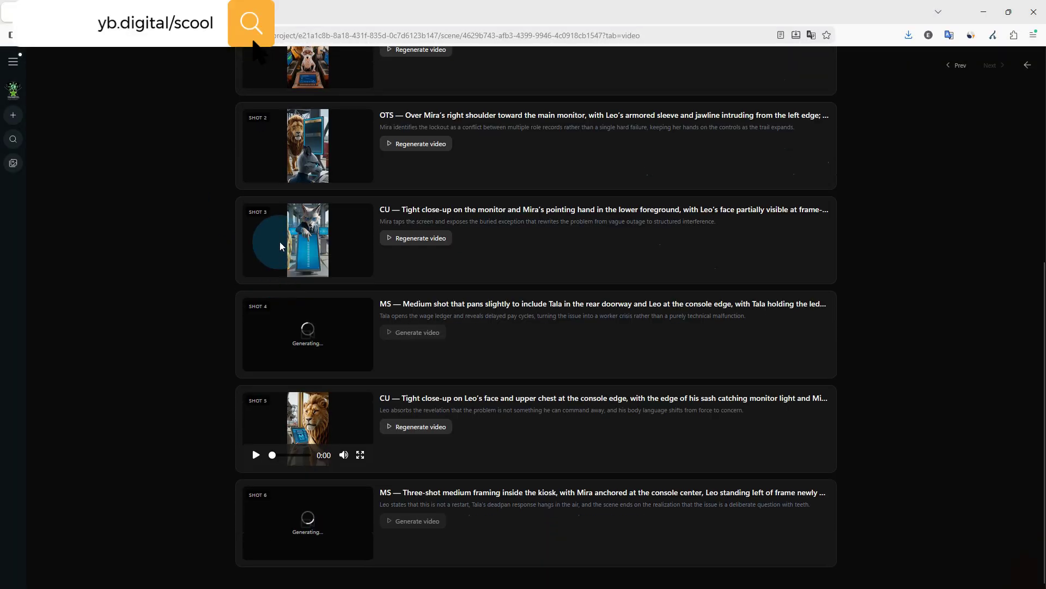
pyautogui.scroll(5, 280, 241)
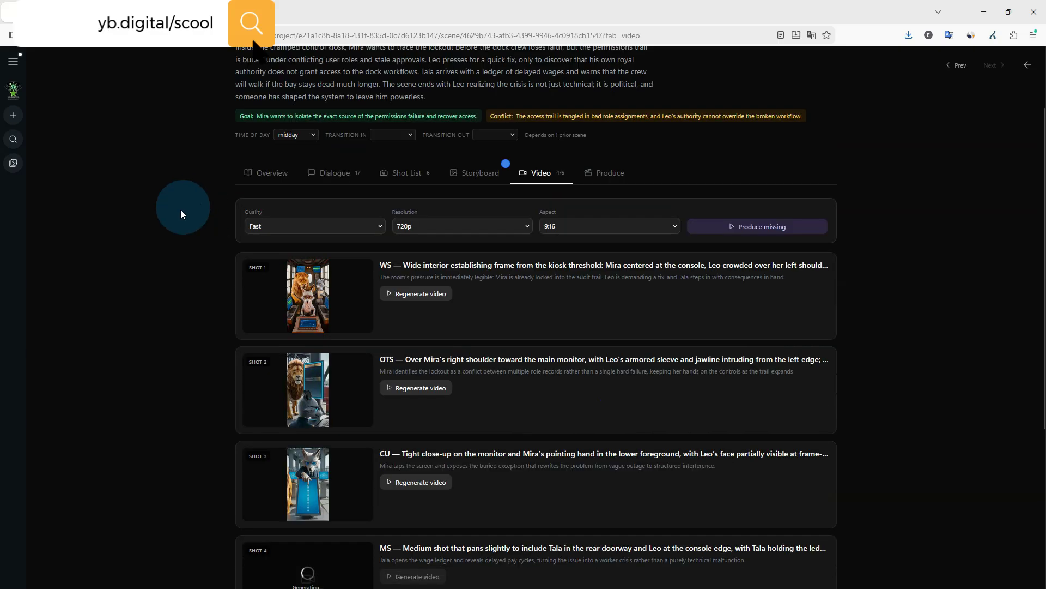
pyautogui.click(324, 253)
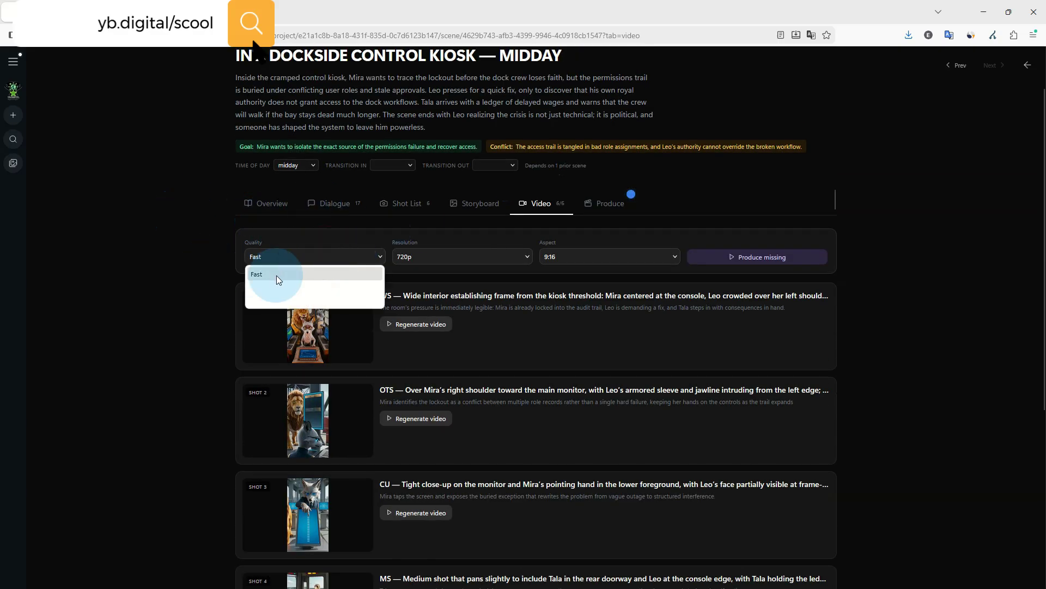
pyautogui.click(267, 301)
pyautogui.scroll(-5, 215, 282)
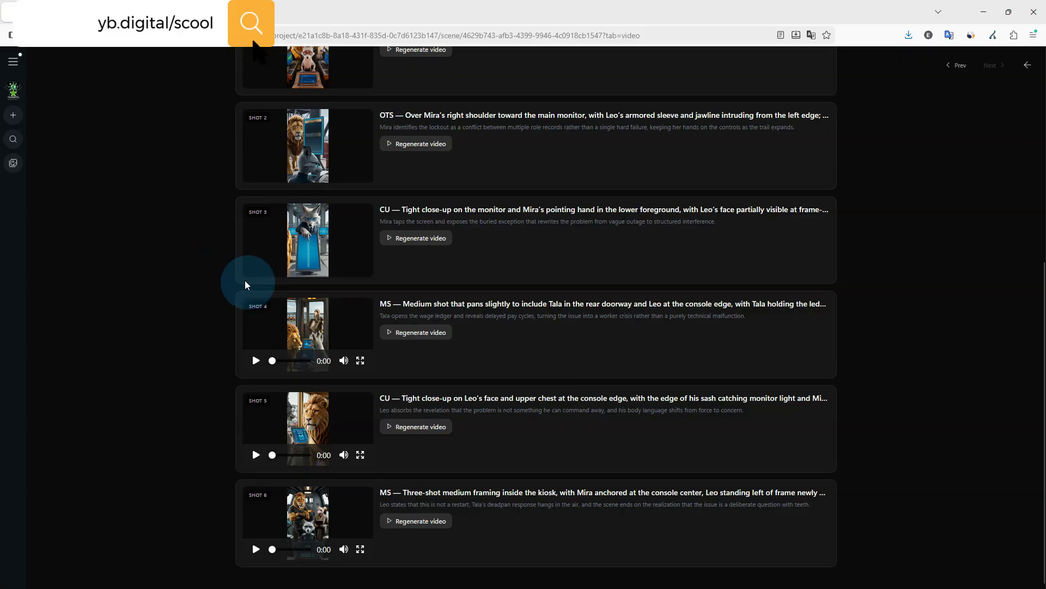
pyautogui.scroll(1, 273, 147)
pyautogui.scroll(-1, 283, 206)
pyautogui.scroll(4, 299, 377)
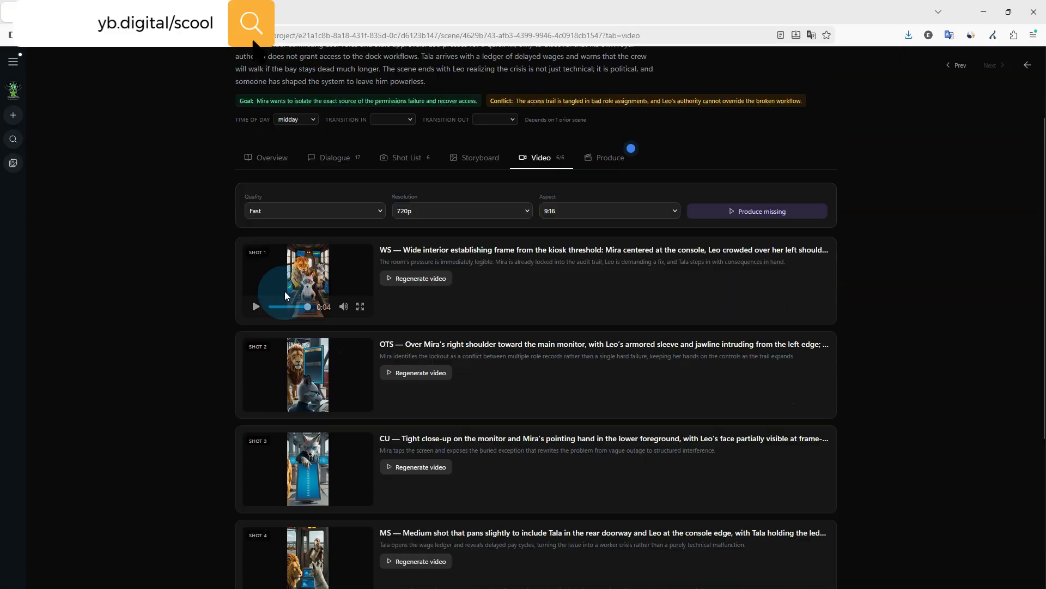
pyautogui.scroll(-2, 285, 291)
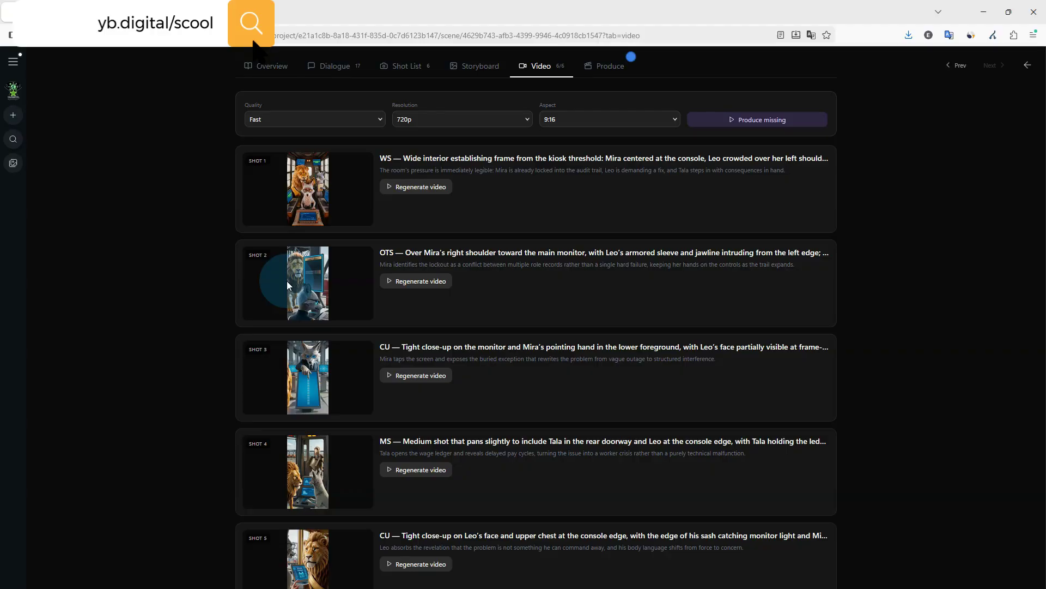
pyautogui.scroll(-2, 288, 294)
pyautogui.scroll(2, 303, 367)
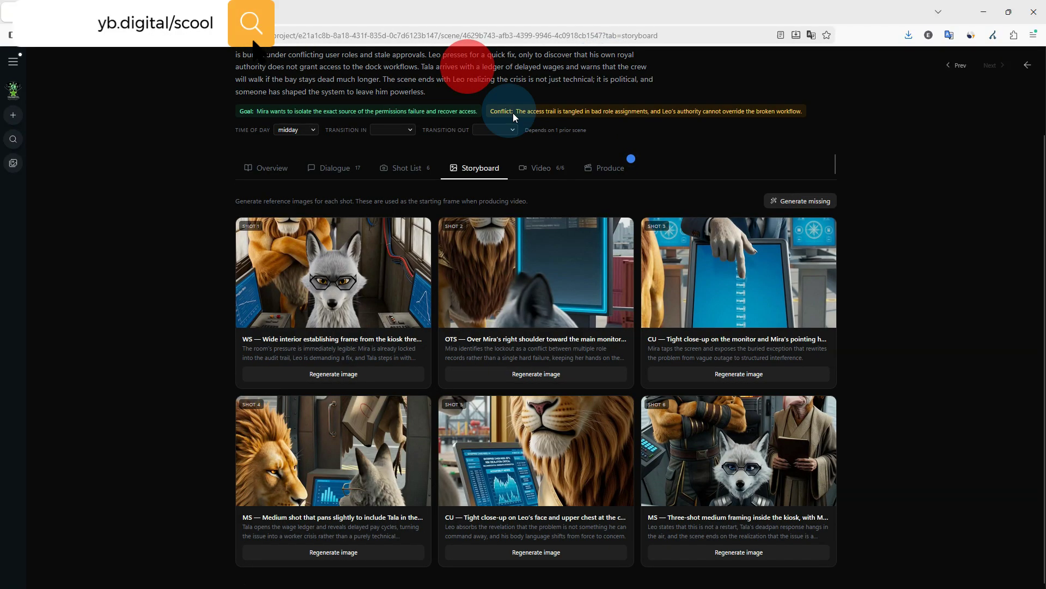
# Step: Compare the storyboard reference images with the generated shot videos of the Dockside Control Kiosk scene
pyautogui.click(480, 66)
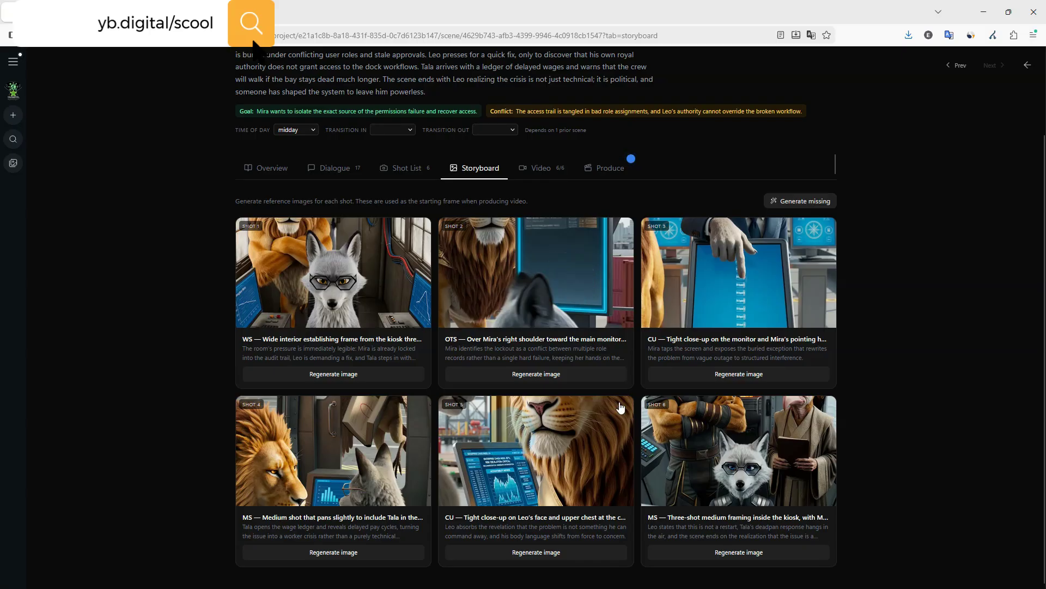
pyautogui.click(530, 170)
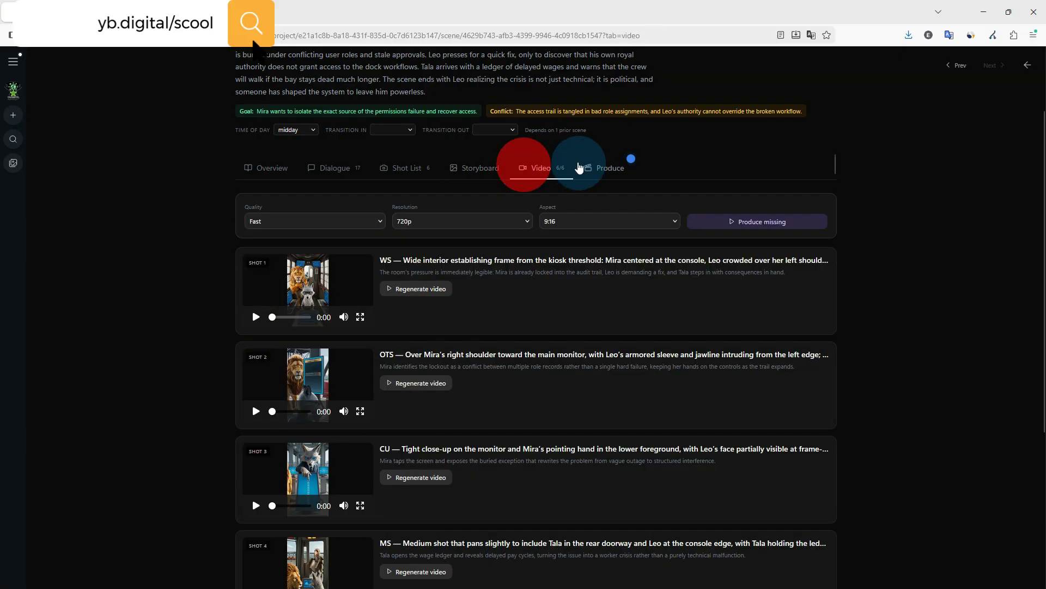
pyautogui.click(458, 166)
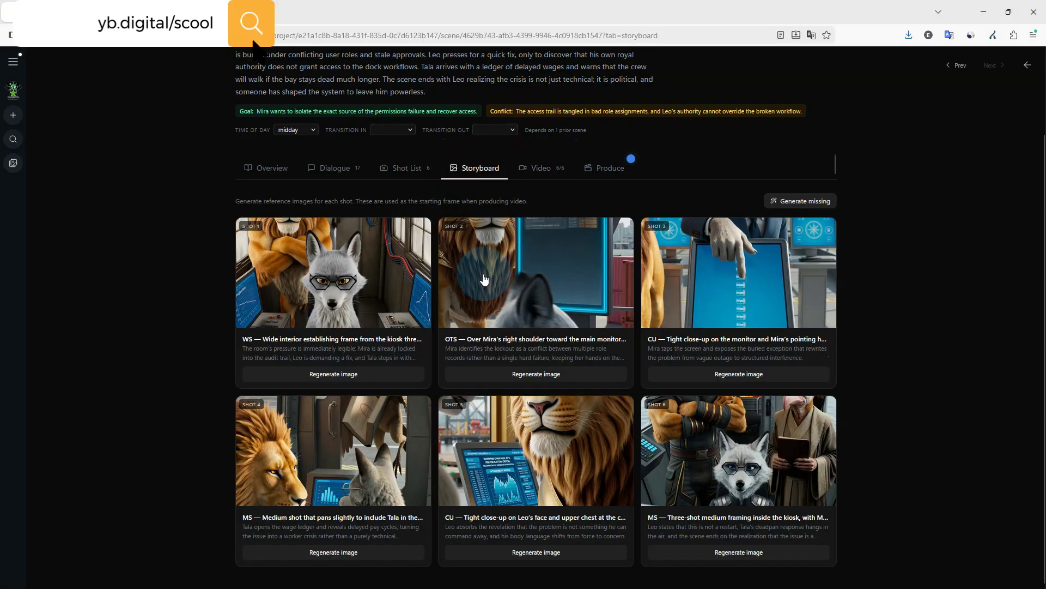
# Step: Assemble the final Dockside Control Kiosk scene from all six shots in the production timeline
pyautogui.click(597, 170)
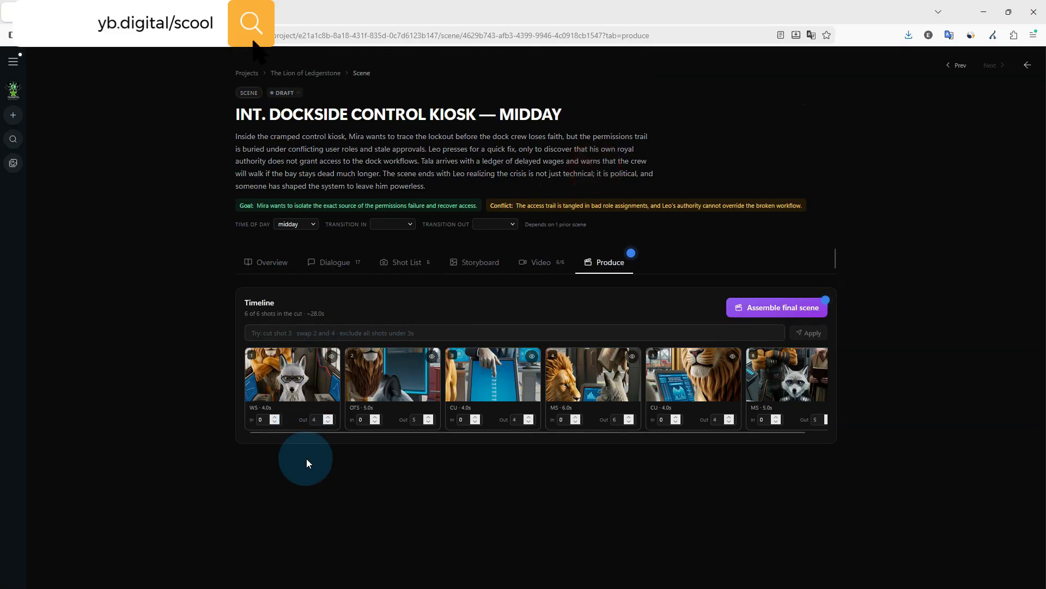
pyautogui.click(787, 309)
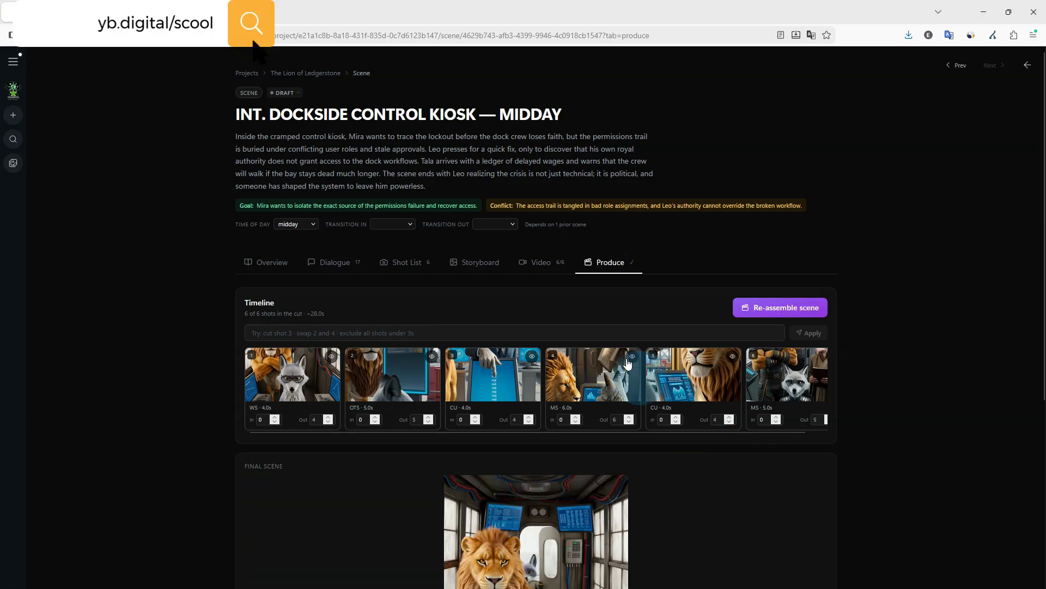
# Step: Play the assembled final scene video in full screen
pyautogui.scroll(-5, 161, 300)
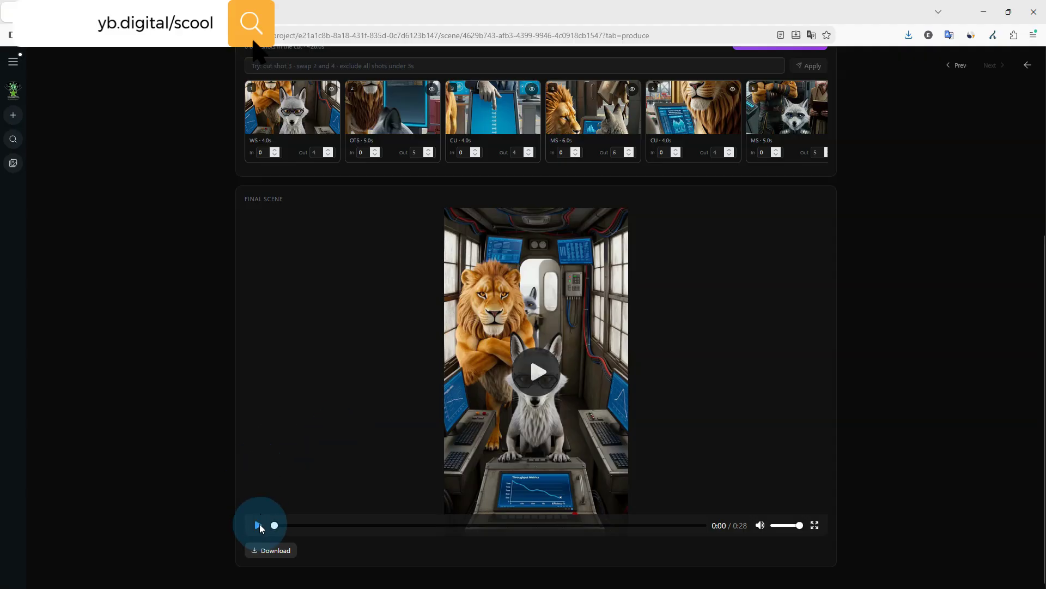
pyautogui.click(815, 525)
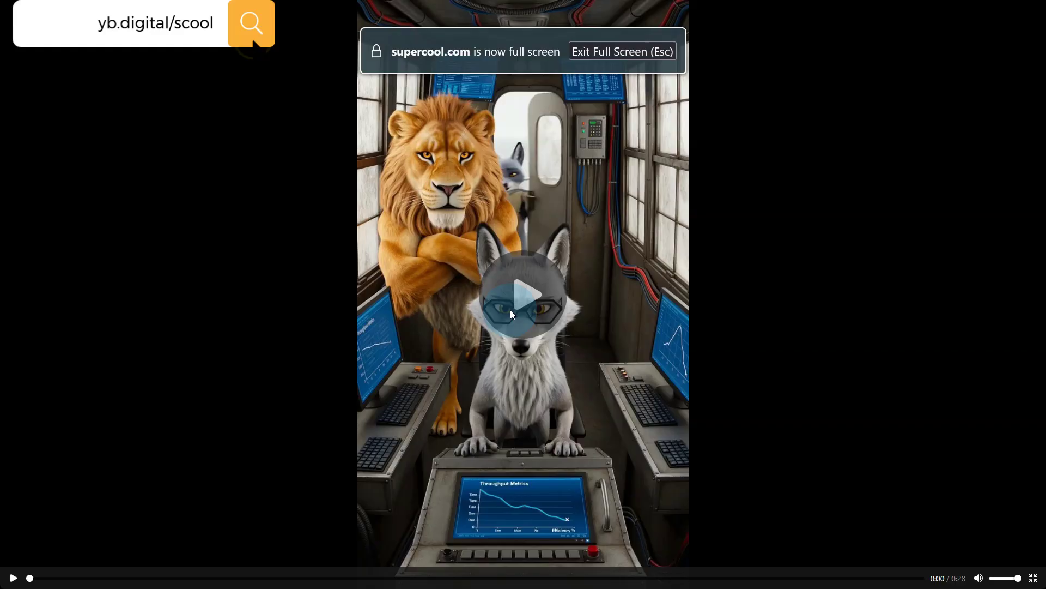
pyautogui.click(540, 301)
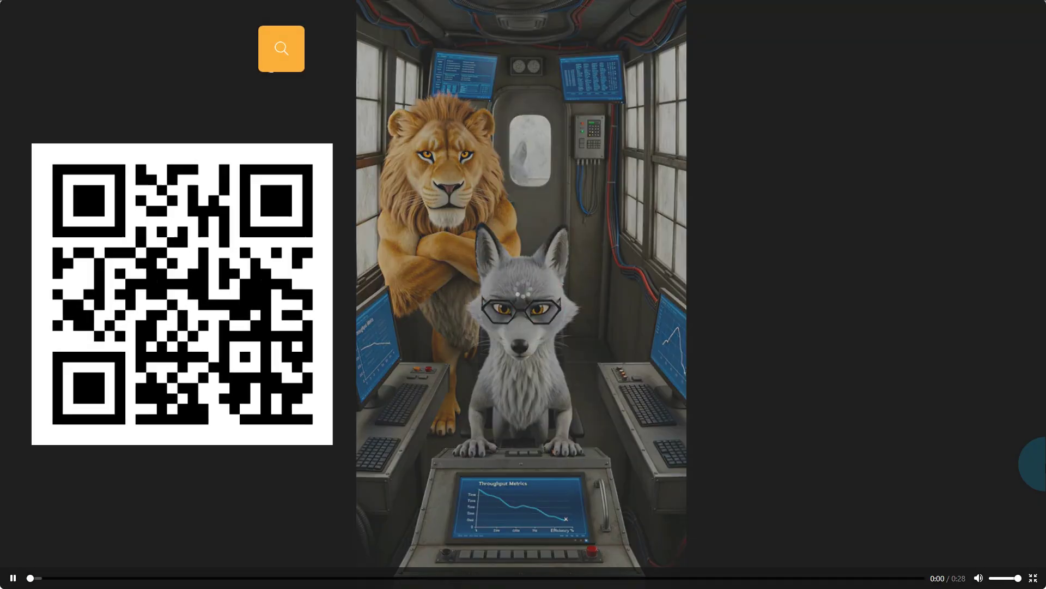